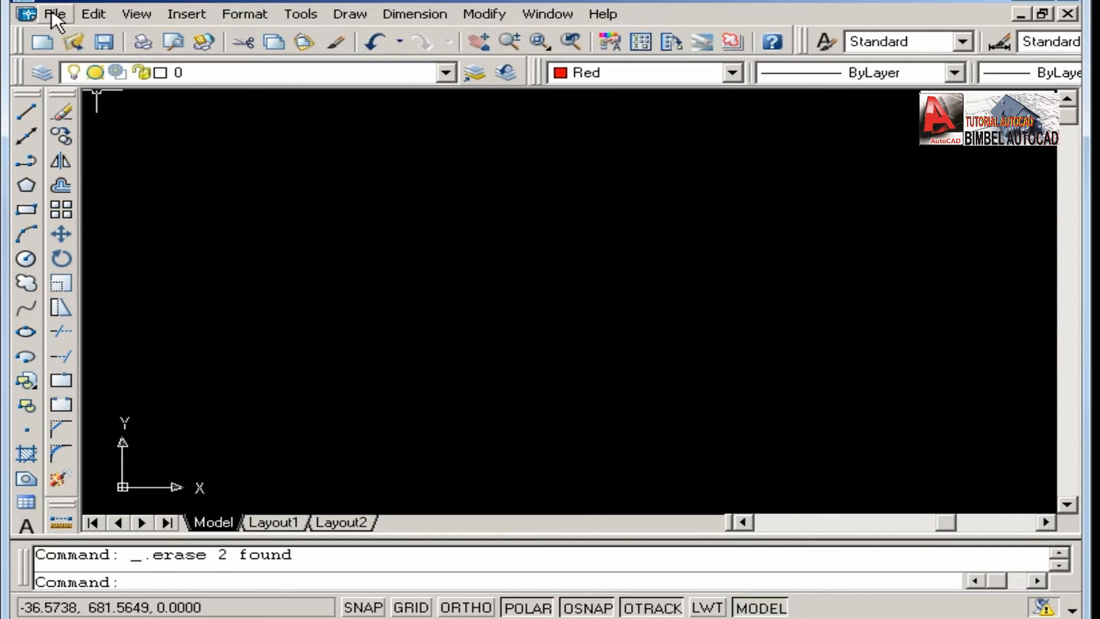
click(52, 9)
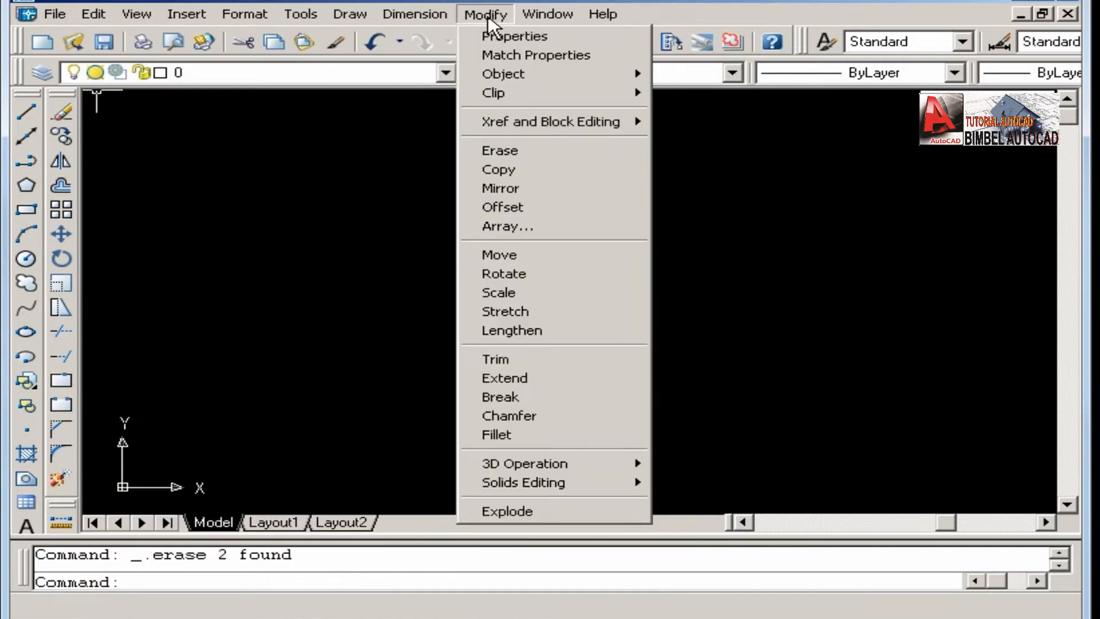
mouse_move(431, 16)
mouse_move(371, 14)
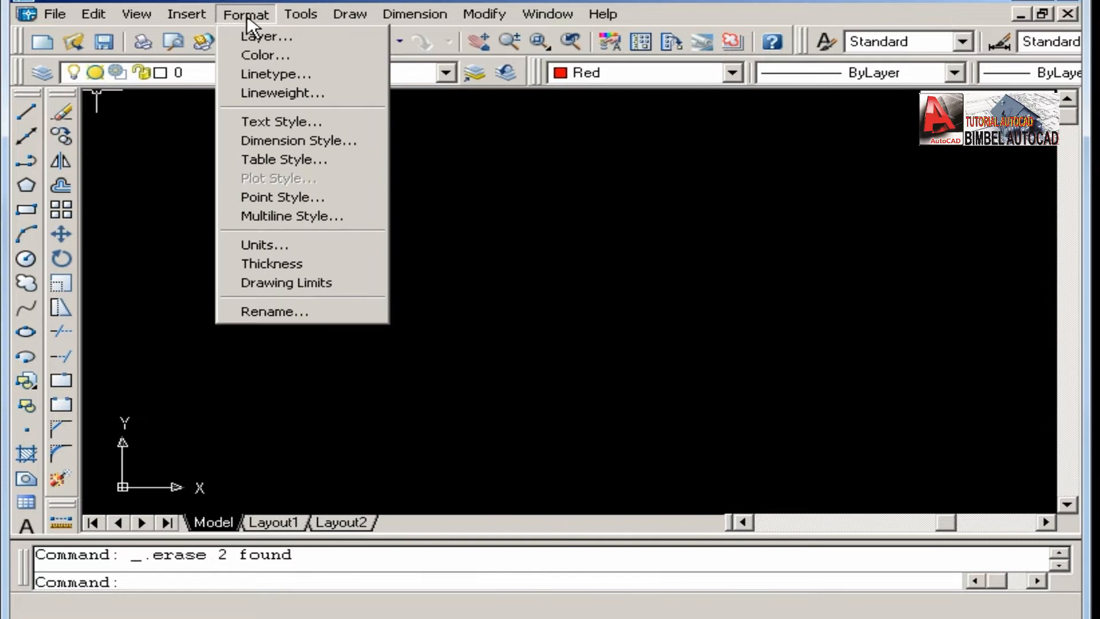
mouse_move(179, 15)
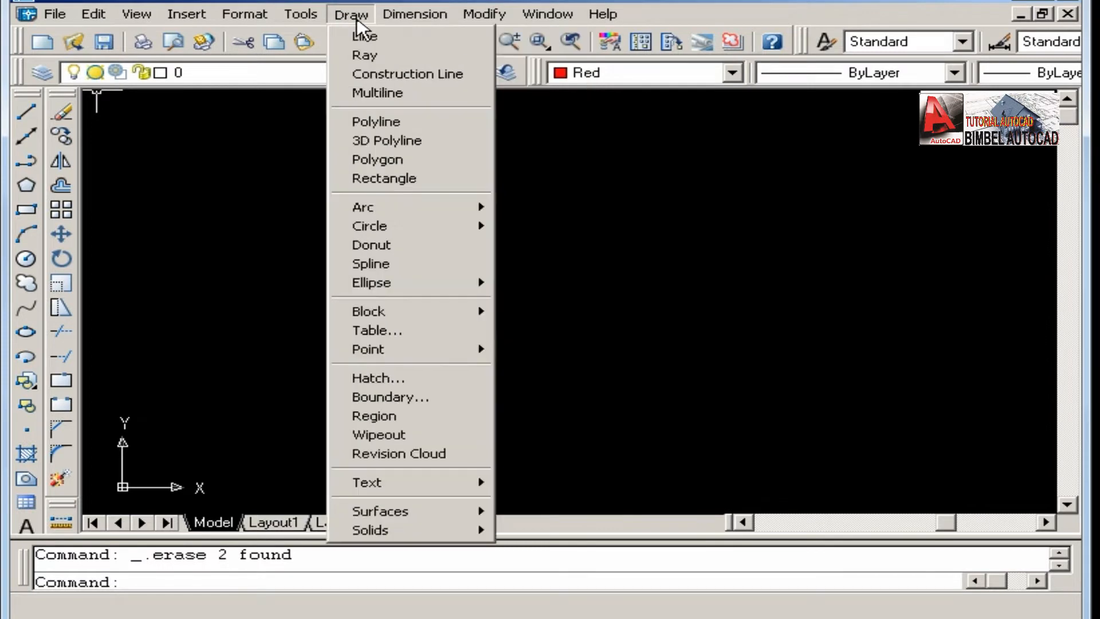
mouse_move(255, 15)
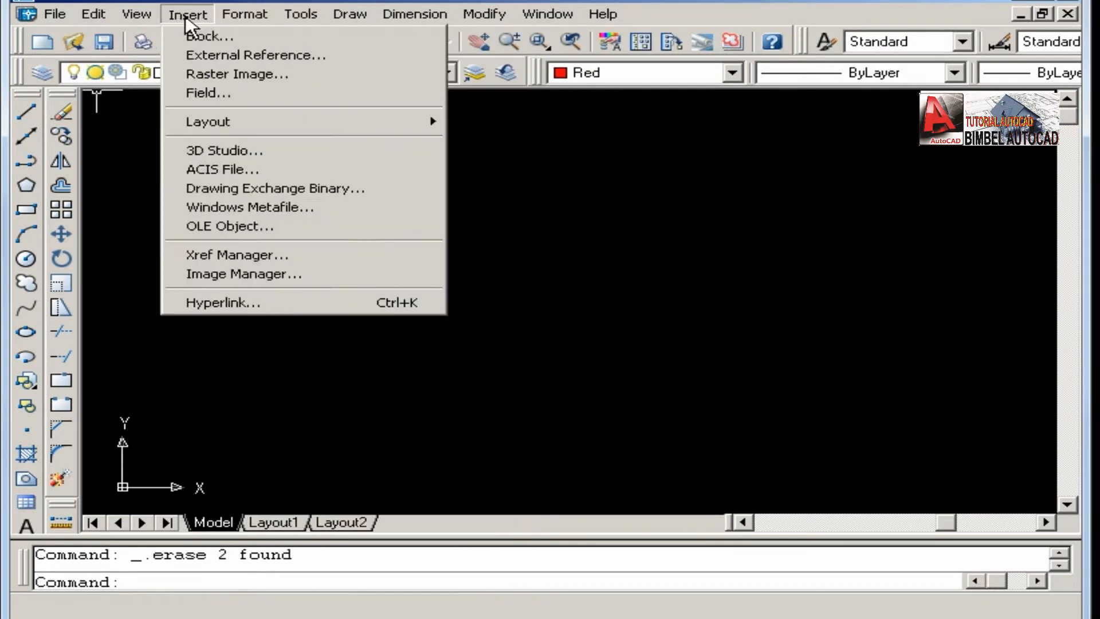
click(325, 1)
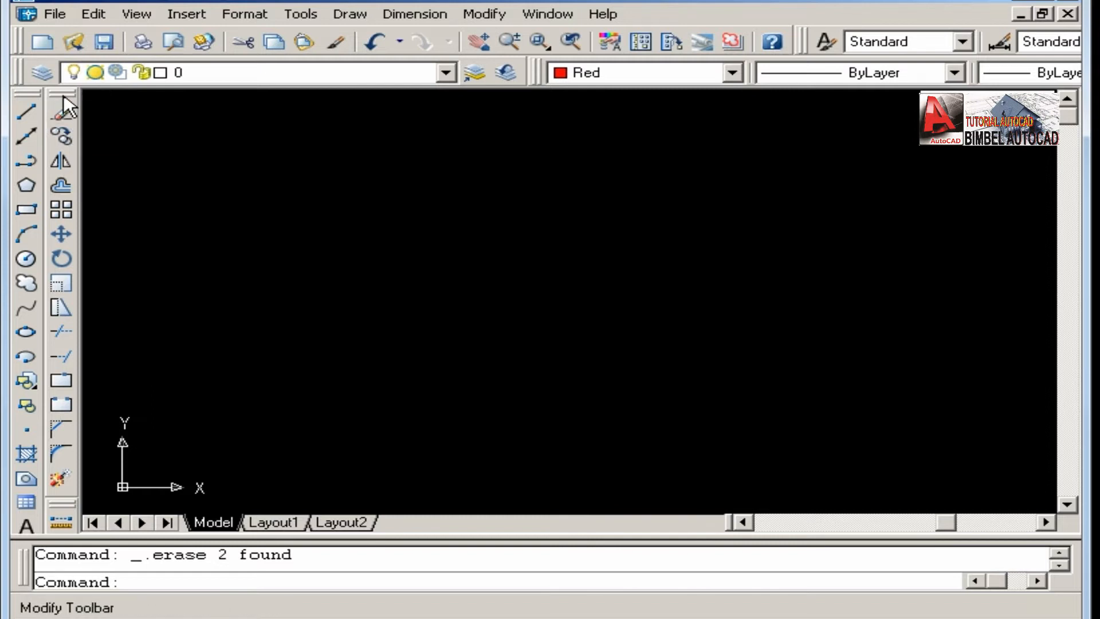
Undock the Modify and Draw toolbars and stack them over the drawing area as single-row floating toolbars.
mouse_move(39, 94)
mouse_down()
mouse_move(510, 184)
mouse_move(263, 166)
mouse_move(259, 150)
mouse_move(233, 172)
mouse_move(538, 246)
mouse_move(590, 243)
mouse_up()
drag(36, 393, 287, 372)
click(285, 371)
drag(301, 141, 304, 115)
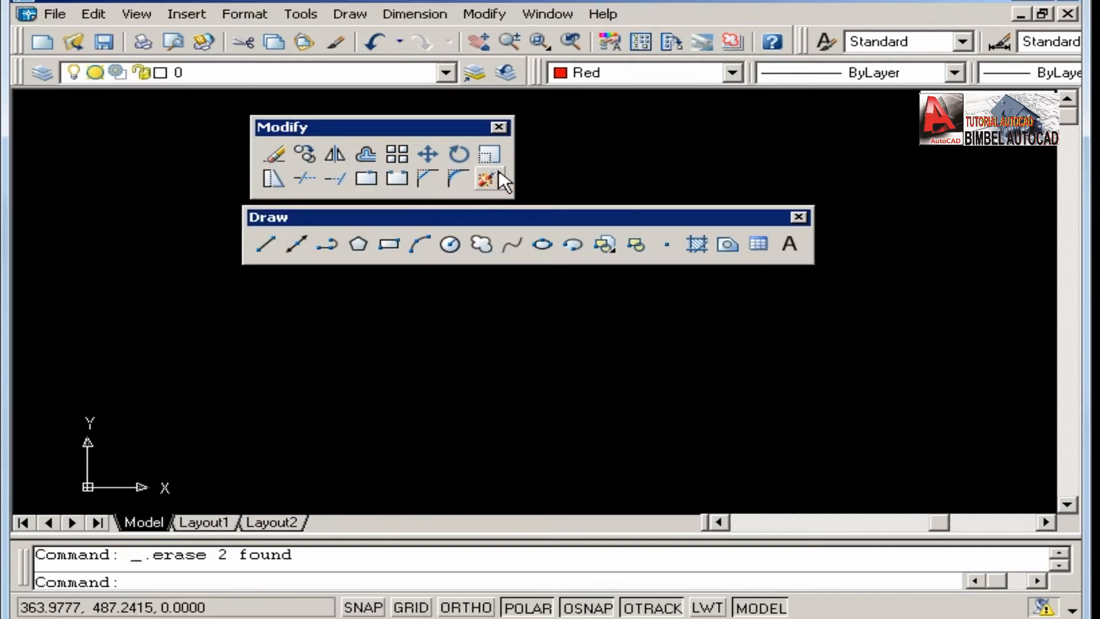
drag(513, 169, 584, 174)
drag(761, 172, 761, 172)
drag(530, 220, 542, 199)
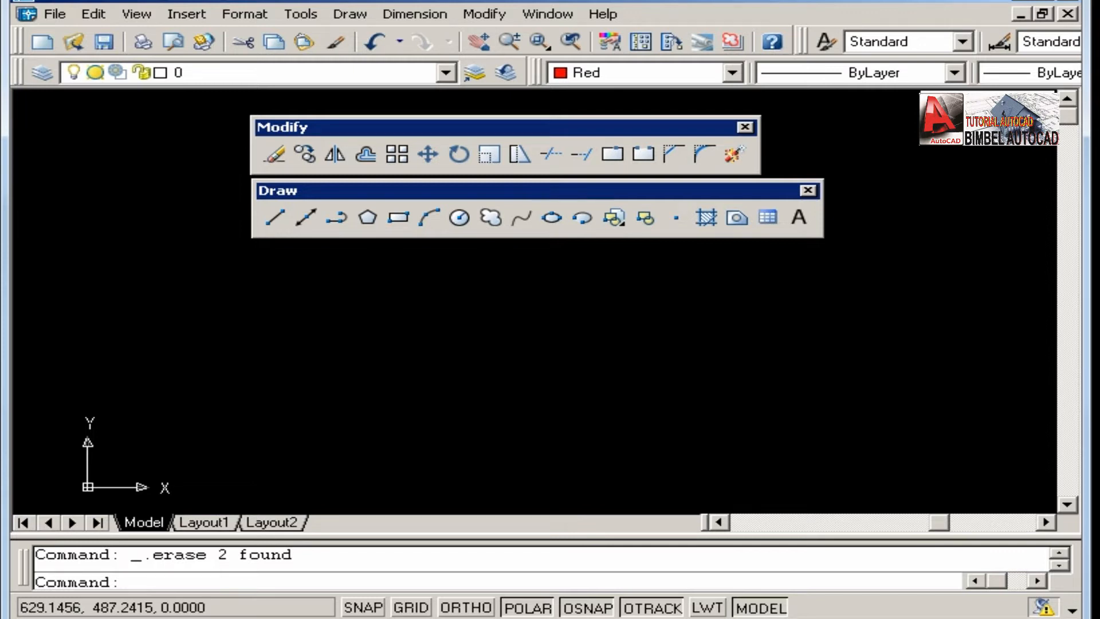
Dock the Modify toolbar vertically along the outer left edge, with the Draw toolbar beside it.
drag(538, 127, 20, 133)
drag(300, 190, 50, 190)
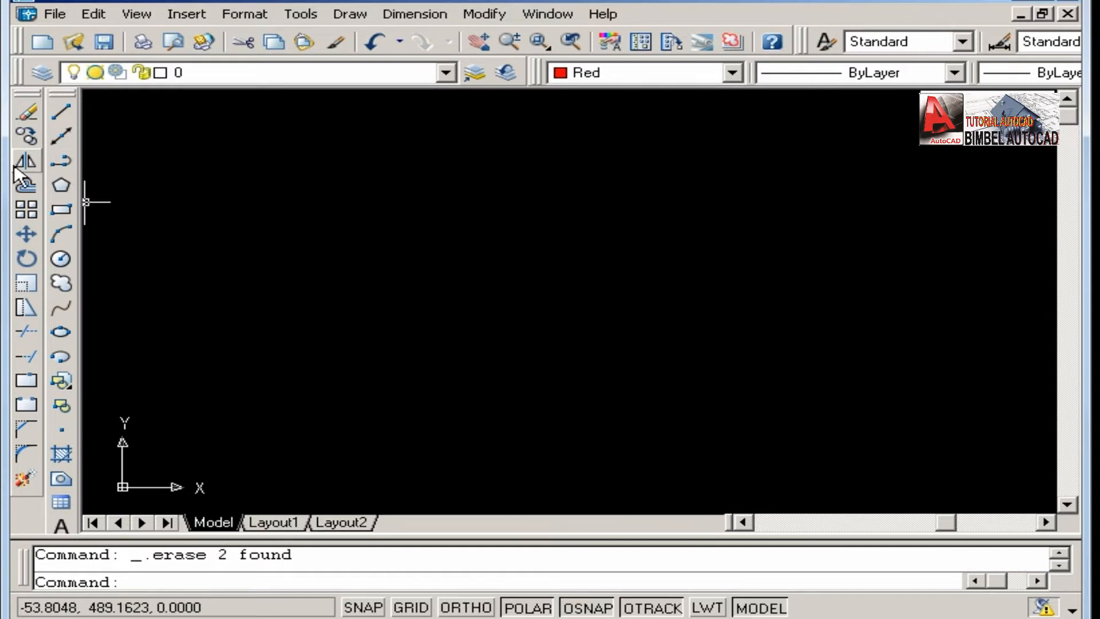
right_click(47, 163)
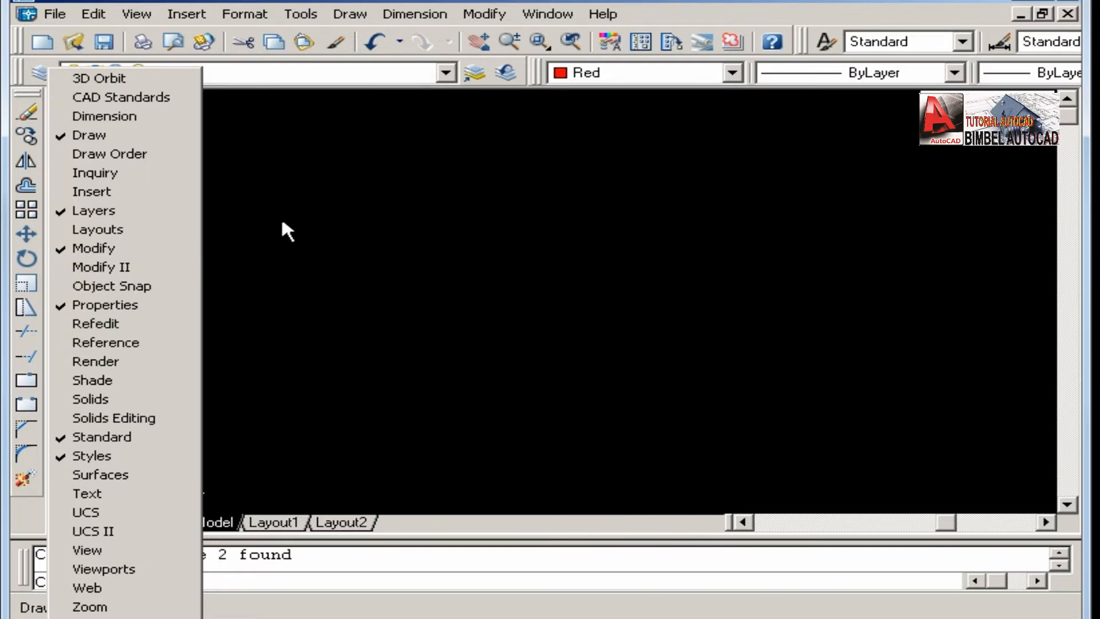
click(284, 198)
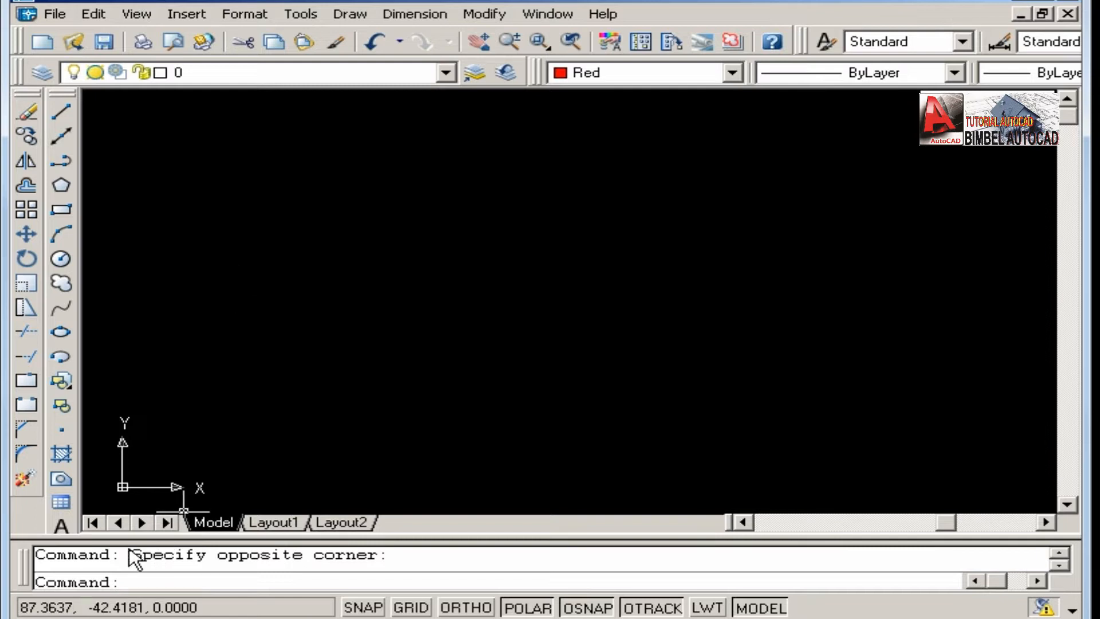
Draw a circle with a radius of 20 near the middle of the drawing area.
click(61, 259)
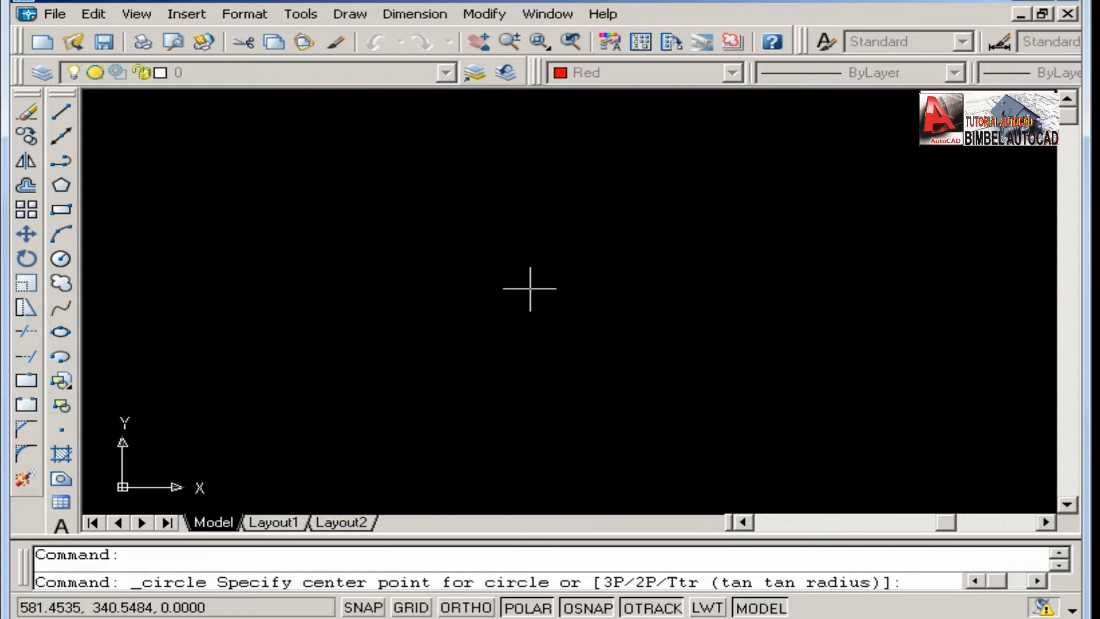
click(530, 289)
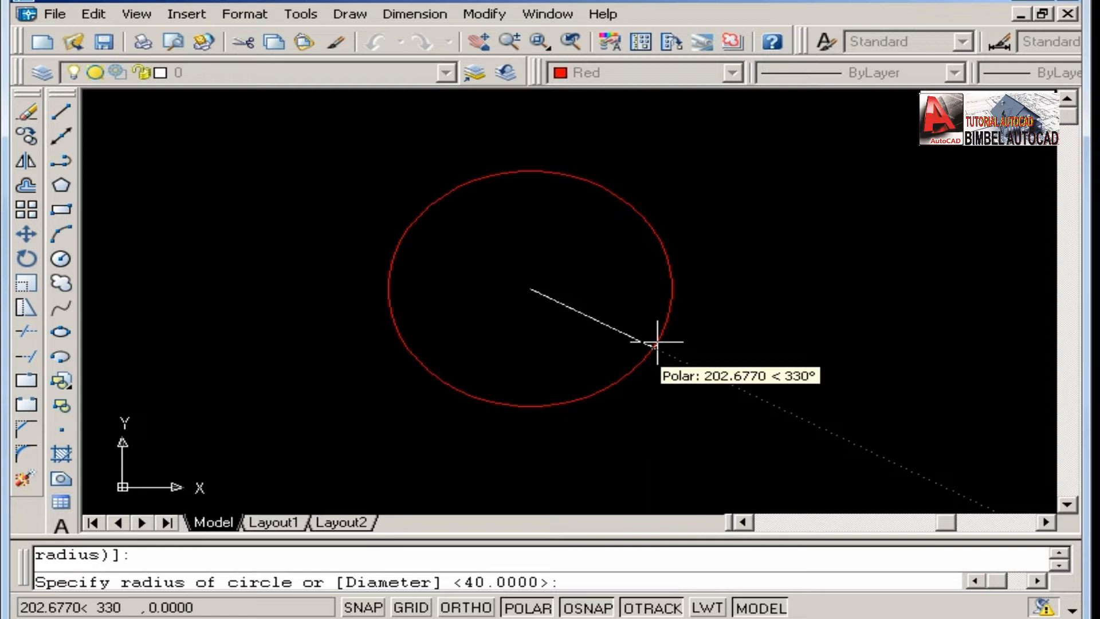
text(20)
key(Return)
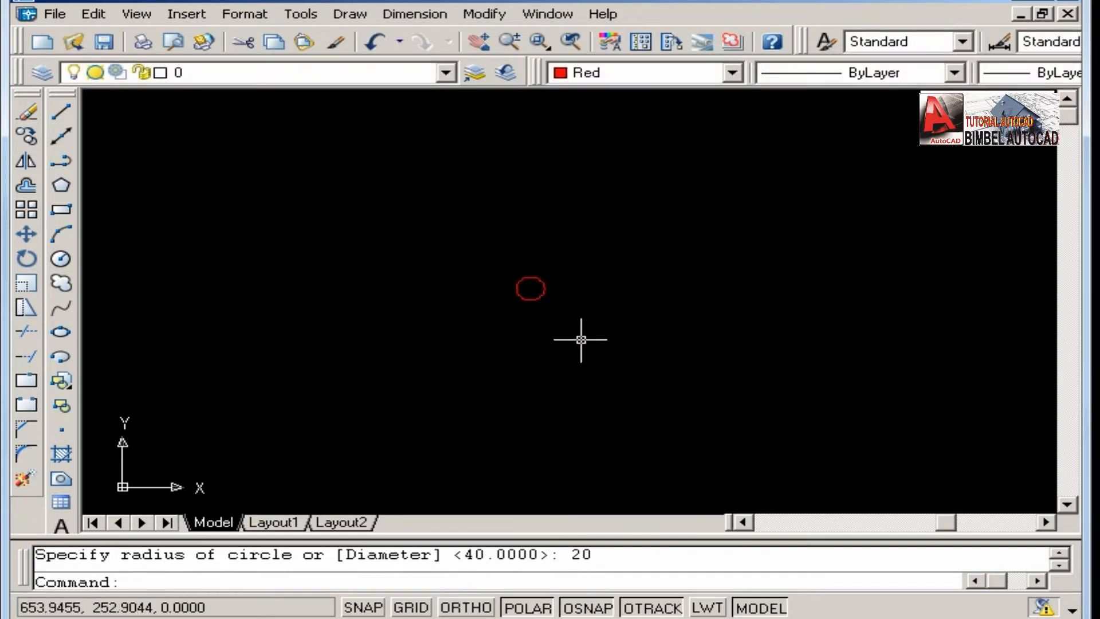
Inspect the newly drawn circle up close.
scroll(526, 298, up, 8)
middle_drag(526, 215, 535, 271)
scroll(528, 278, up, 2)
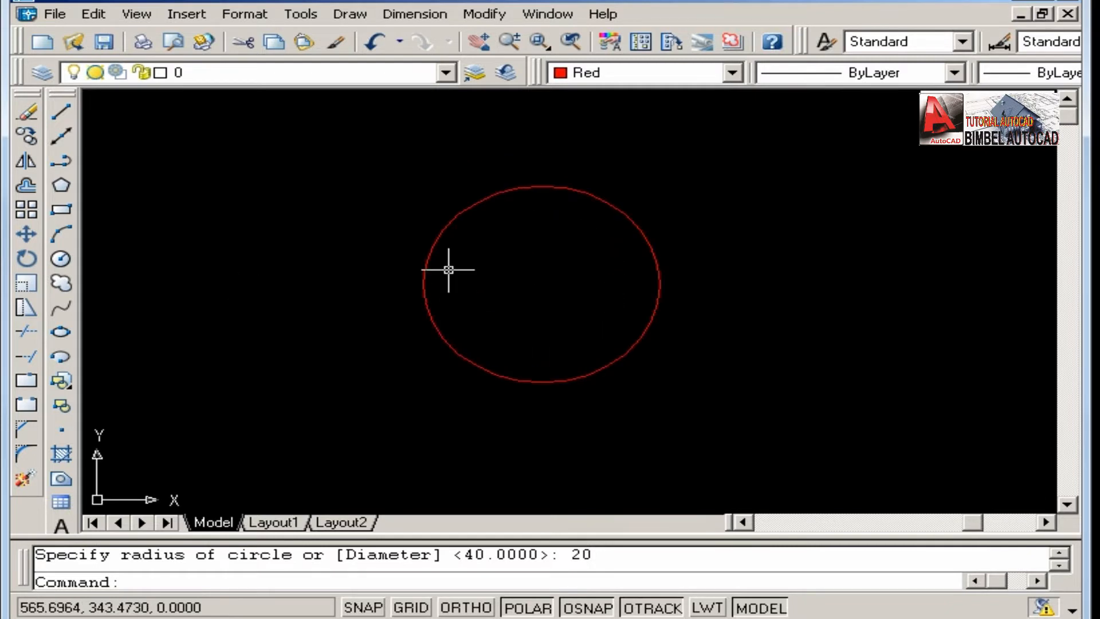
scroll(519, 200, up, 3)
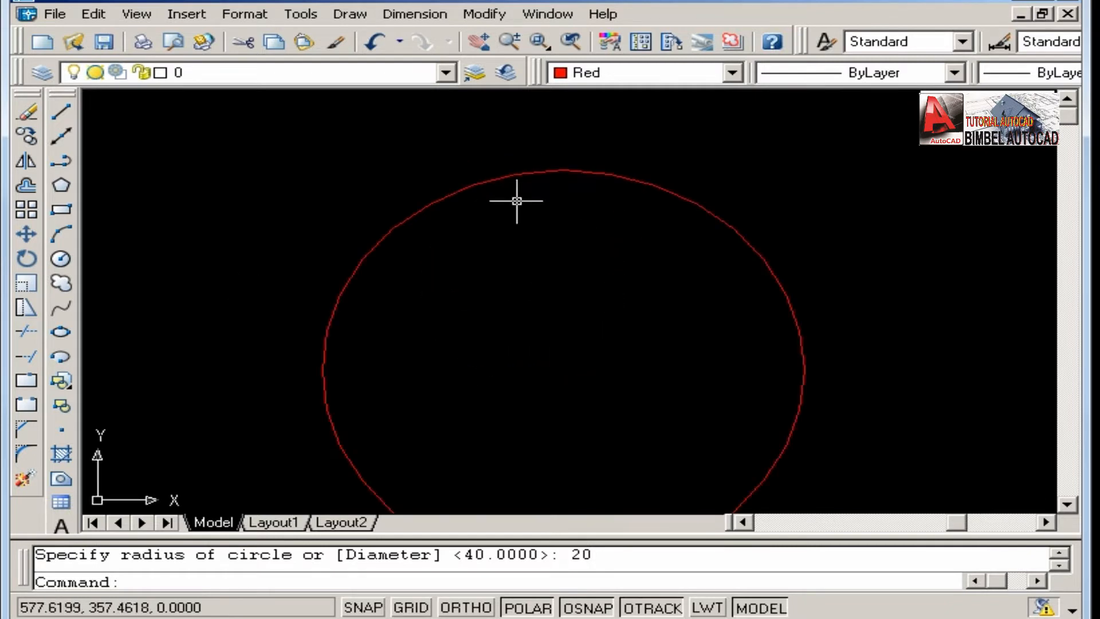
scroll(497, 214, down, 2)
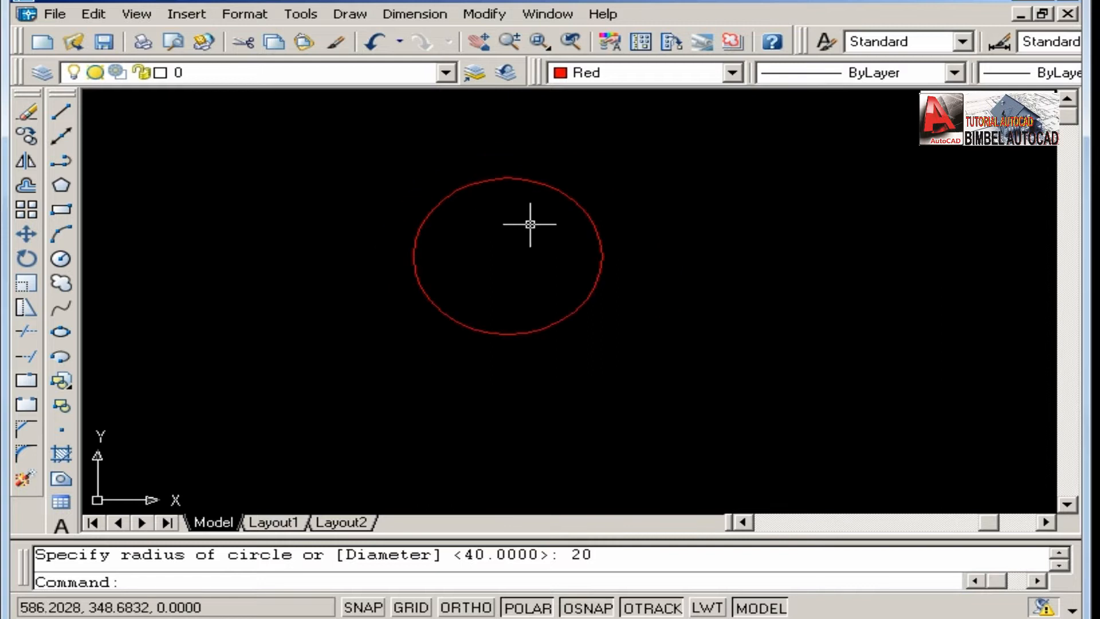
middle_drag(530, 224, 305, 268)
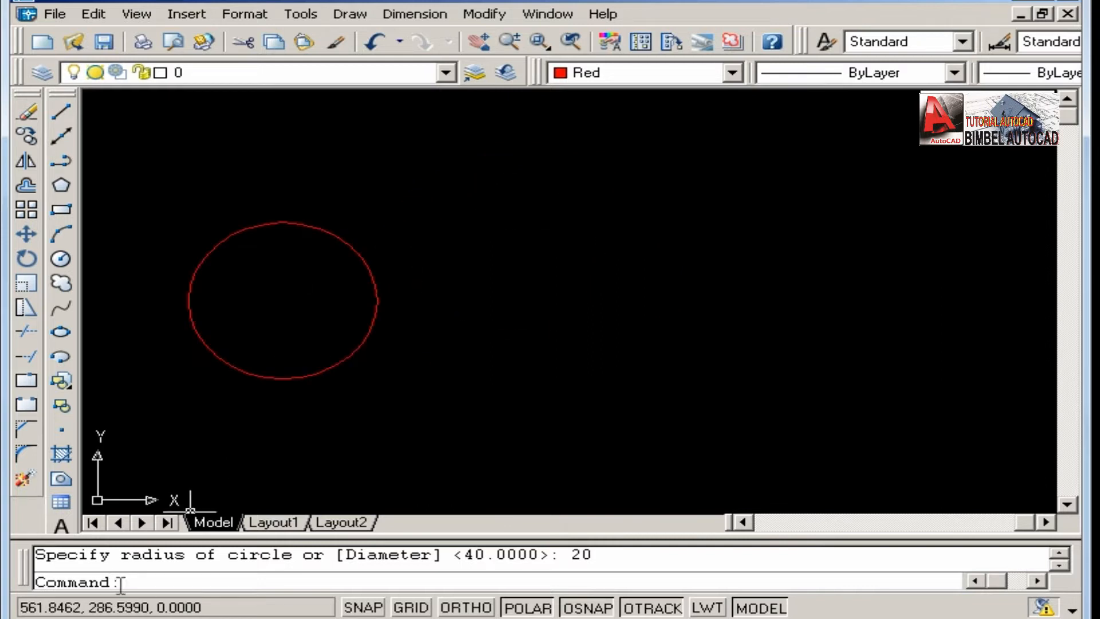
middle_drag(277, 297, 252, 299)
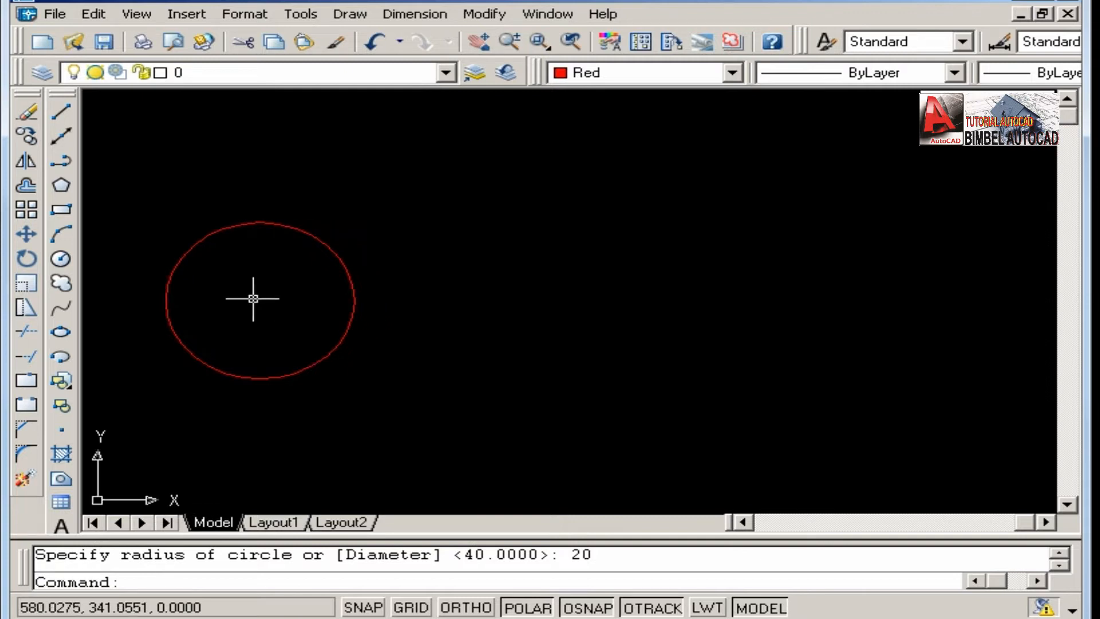
Erase the red circle from the drawing.
click(20, 112)
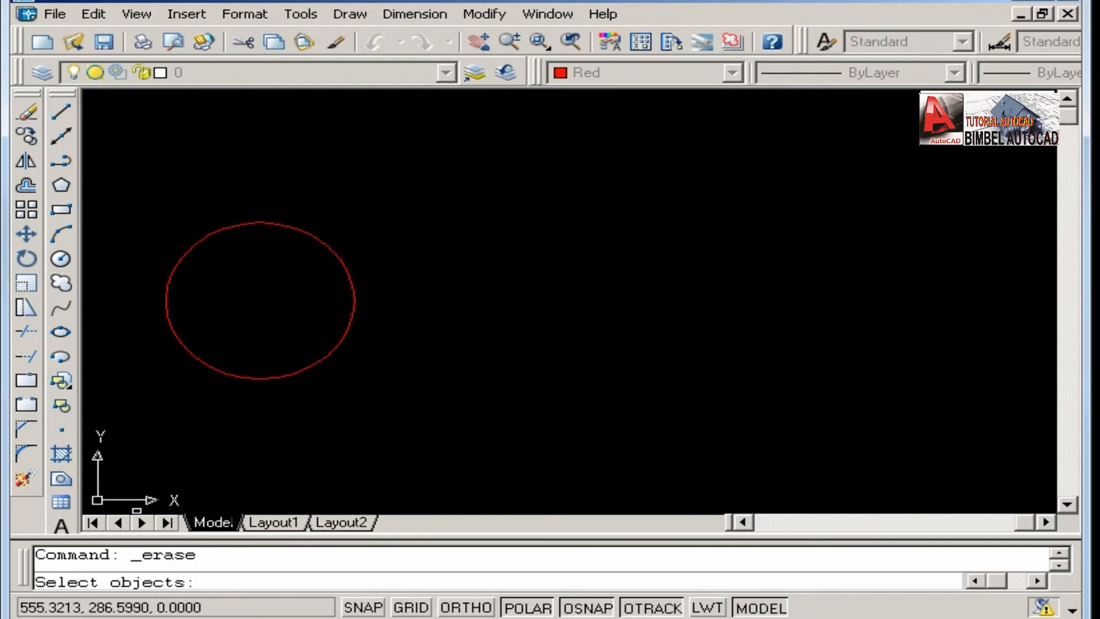
middle_drag(292, 334, 374, 333)
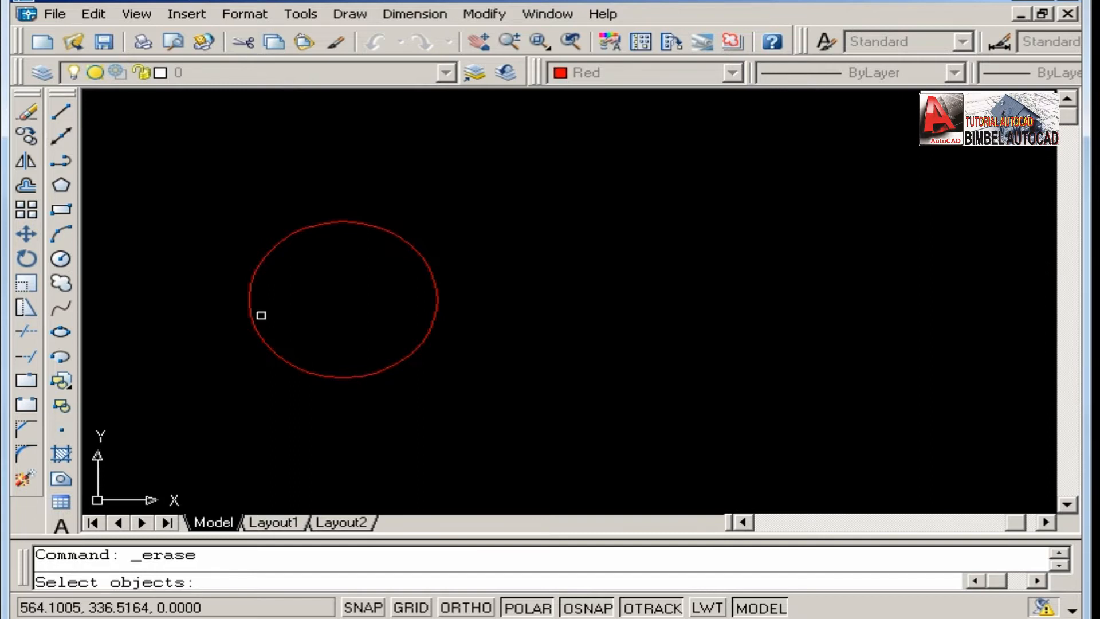
scroll(261, 315, up, 2)
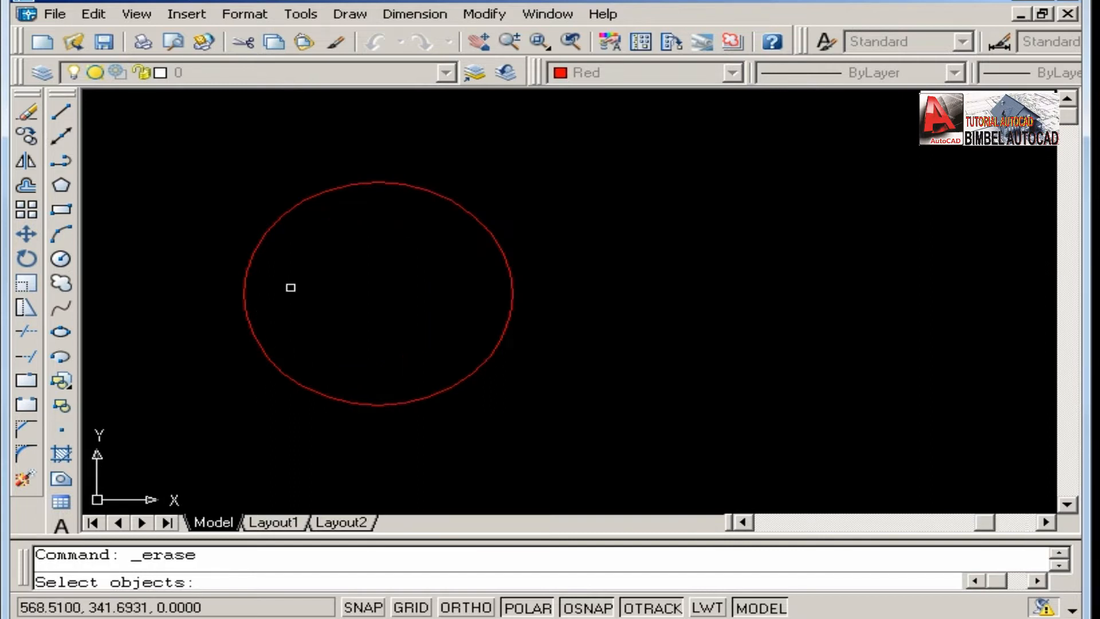
click(297, 240)
click(301, 242)
click(370, 311)
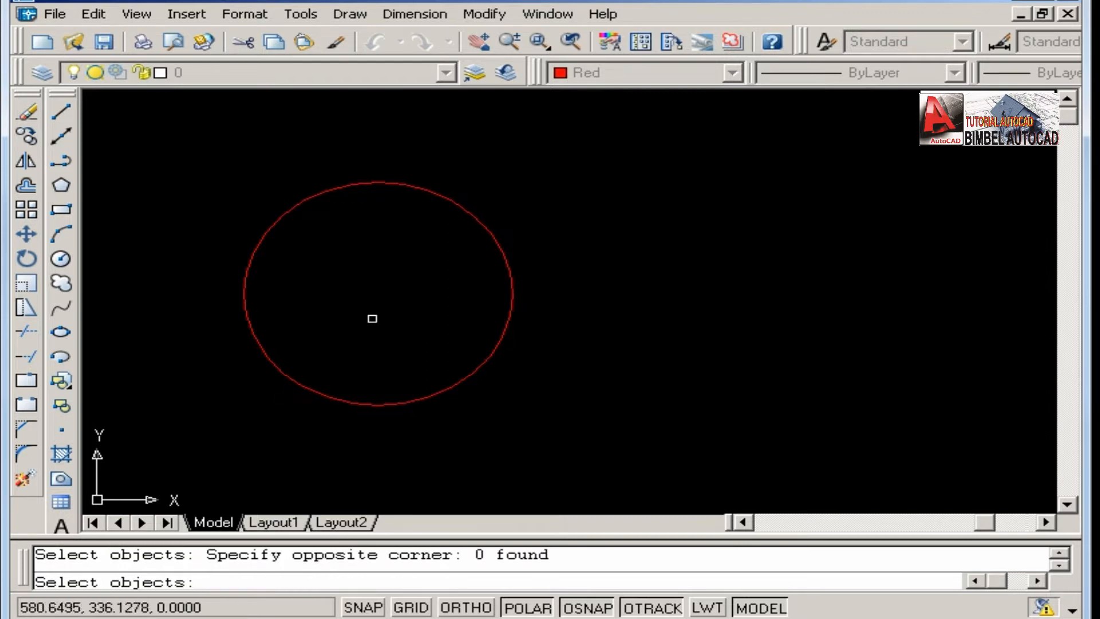
click(347, 301)
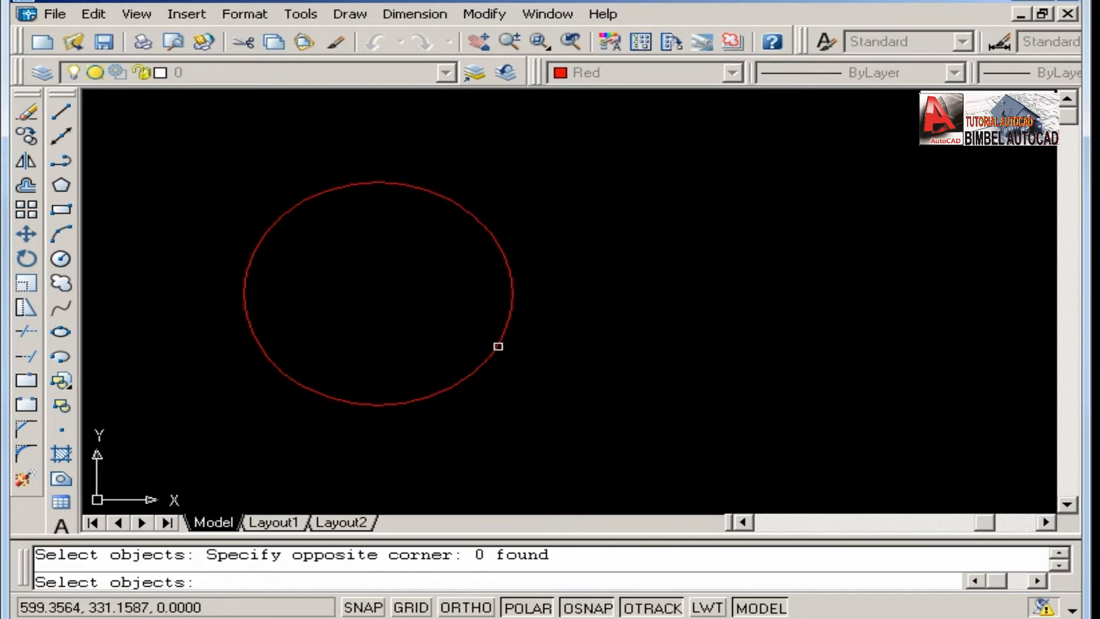
click(498, 346)
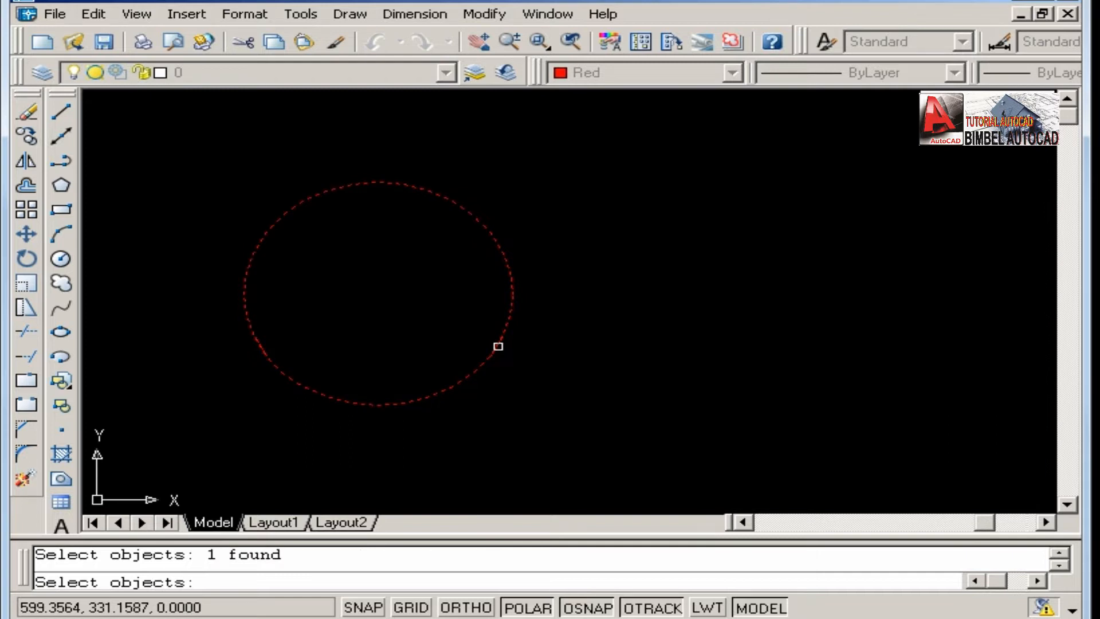
key(Return)
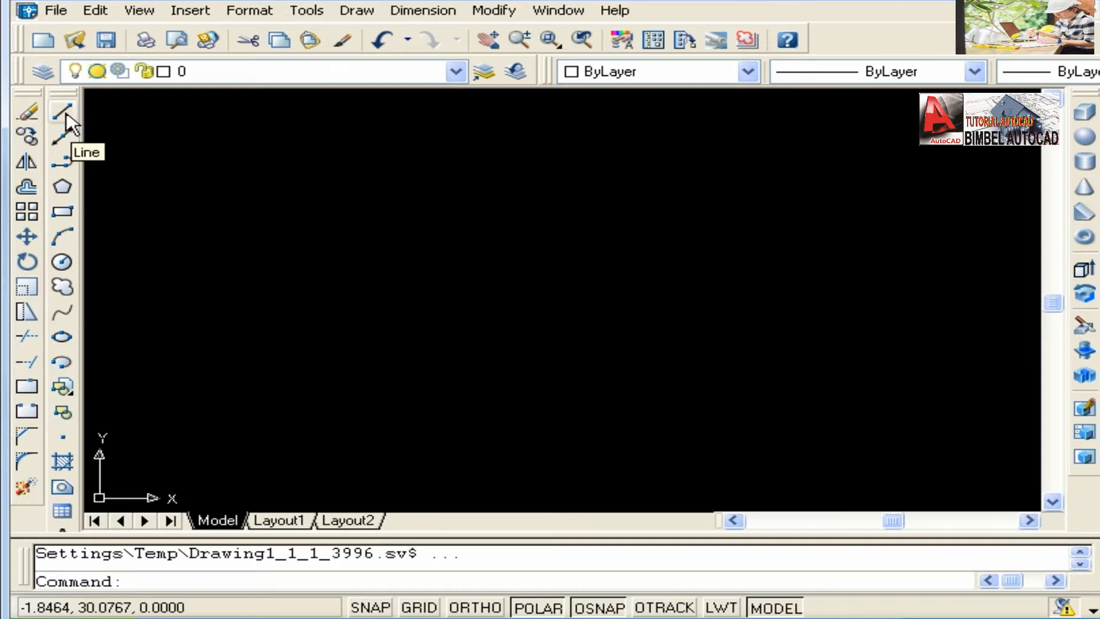
Draw a horizontal line 100 units long, running in the positive X direction, and end the Line command.
click(63, 111)
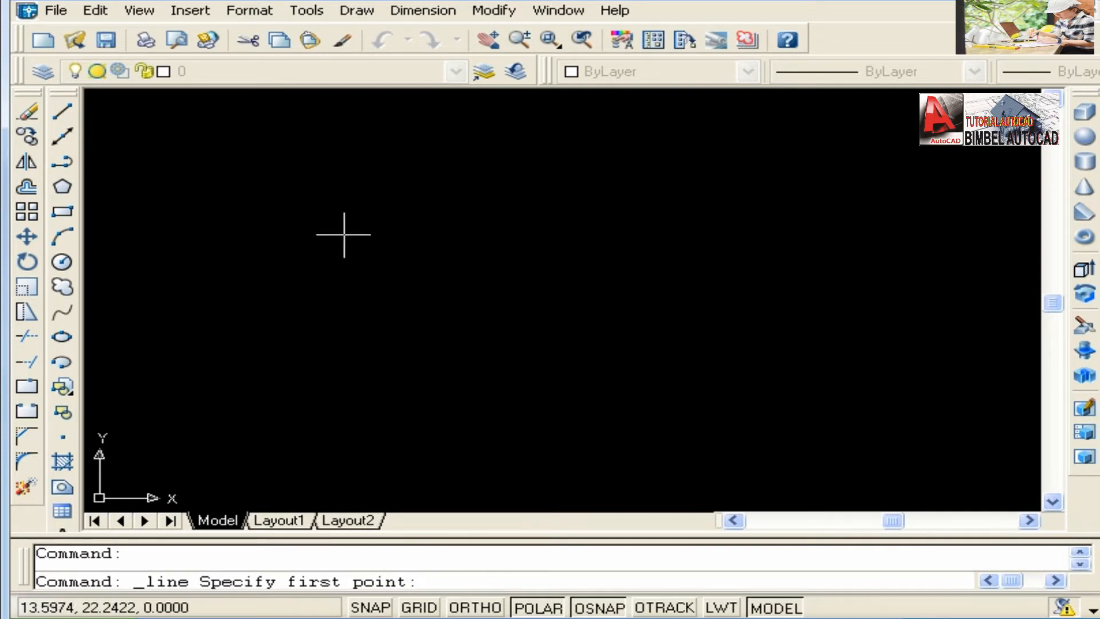
click(242, 141)
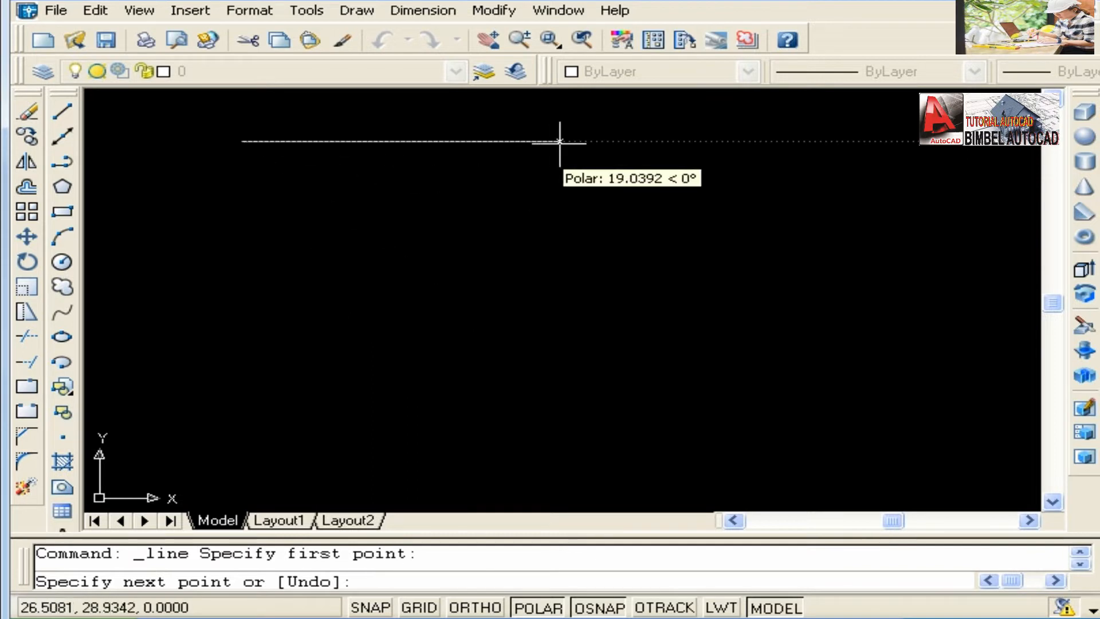
text(100)
key(Return)
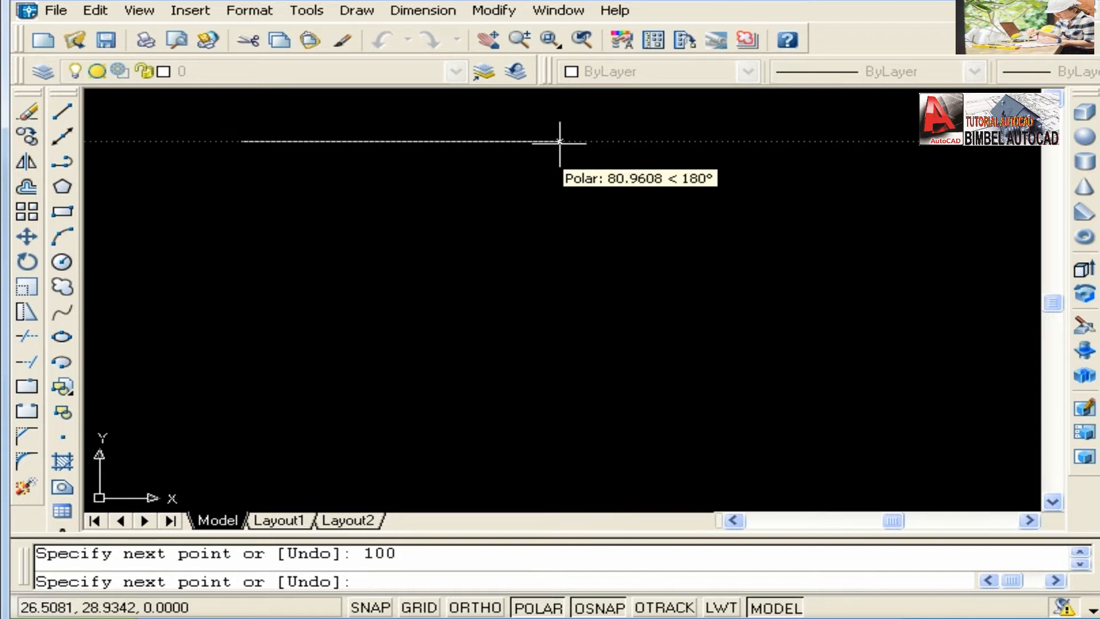
scroll(535, 285, down, 3)
mouse_move(602, 281)
middle_down()
mouse_move(558, 252)
mouse_move(594, 224)
middle_up()
scroll(614, 243, up, 3)
scroll(602, 240, down, 3)
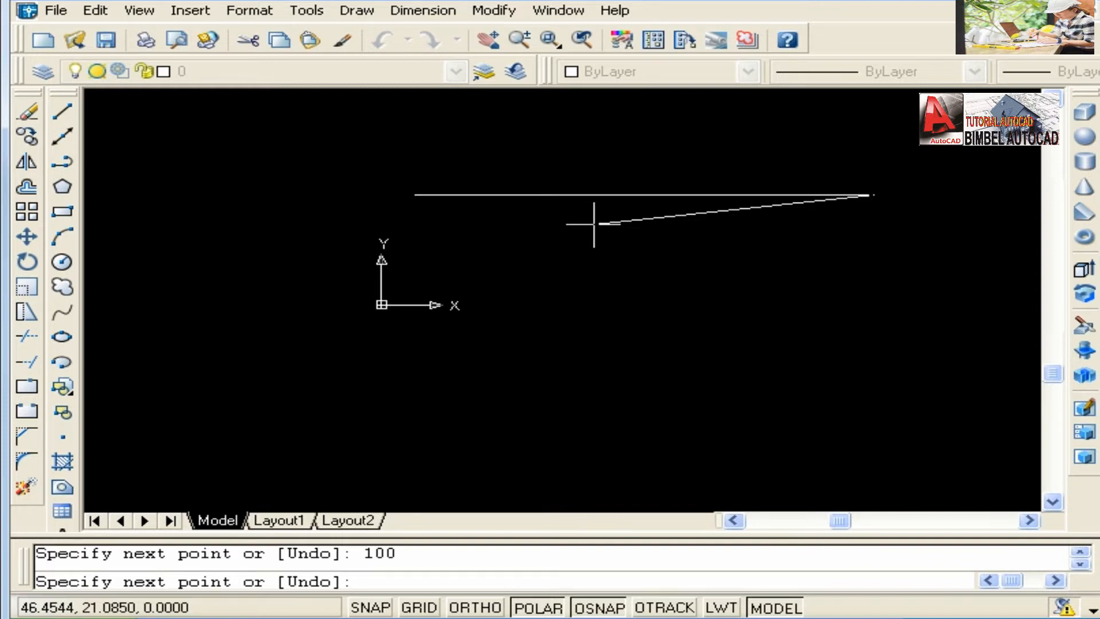
middle_drag(594, 225, 573, 248)
scroll(587, 235, up, 2)
scroll(586, 235, up, 2)
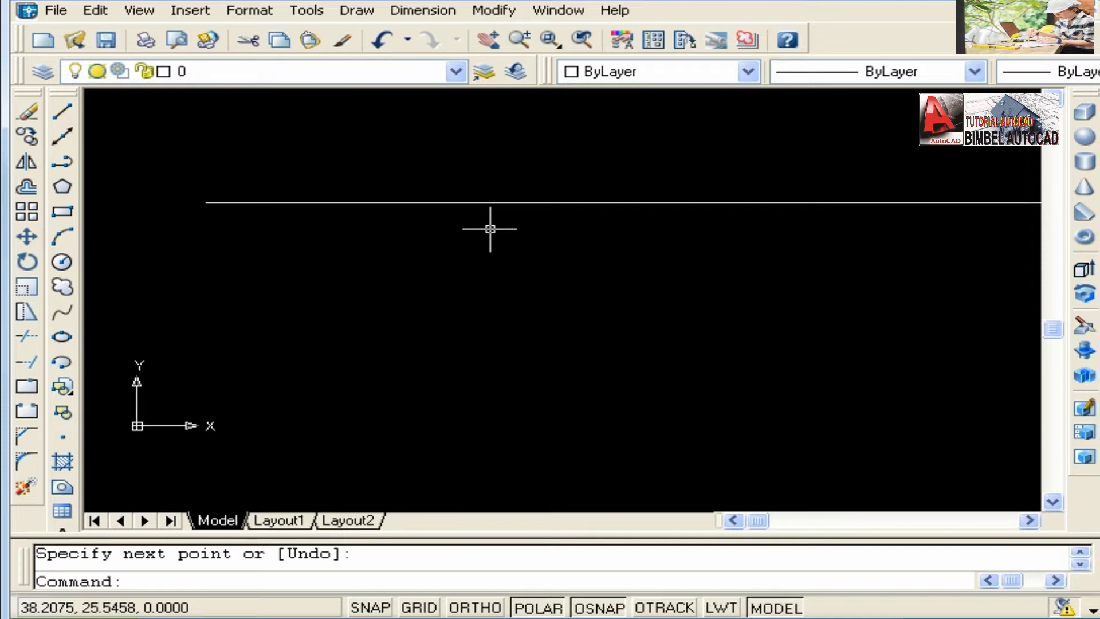
Examine the horizontal line at several magnifications and bring its full length into view.
scroll(519, 247, up, 3)
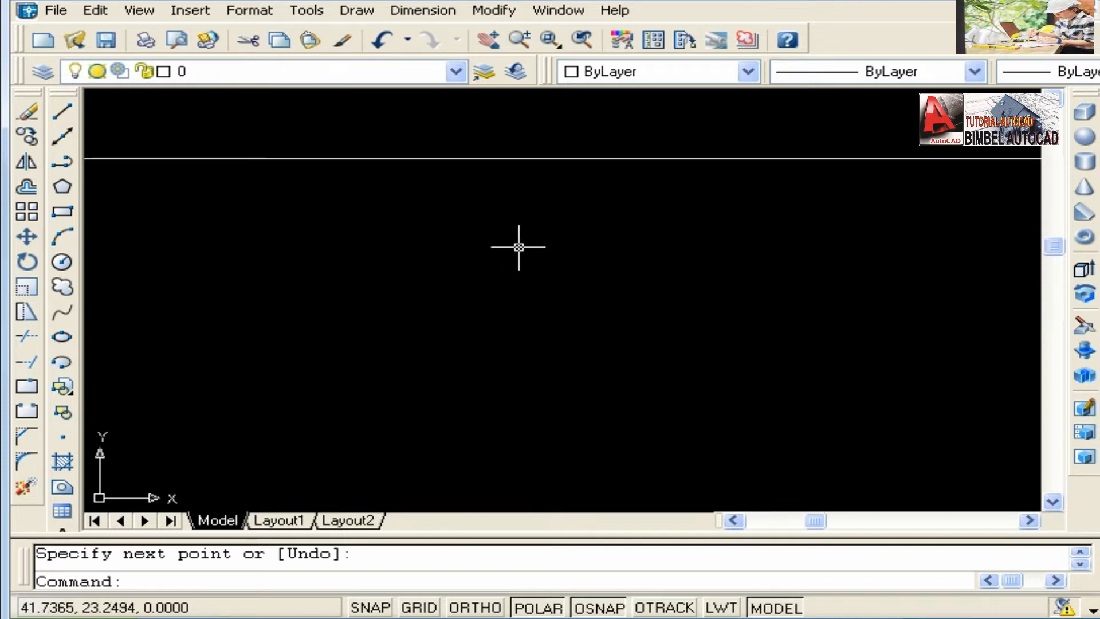
scroll(519, 247, down, 2)
scroll(518, 247, up, 4)
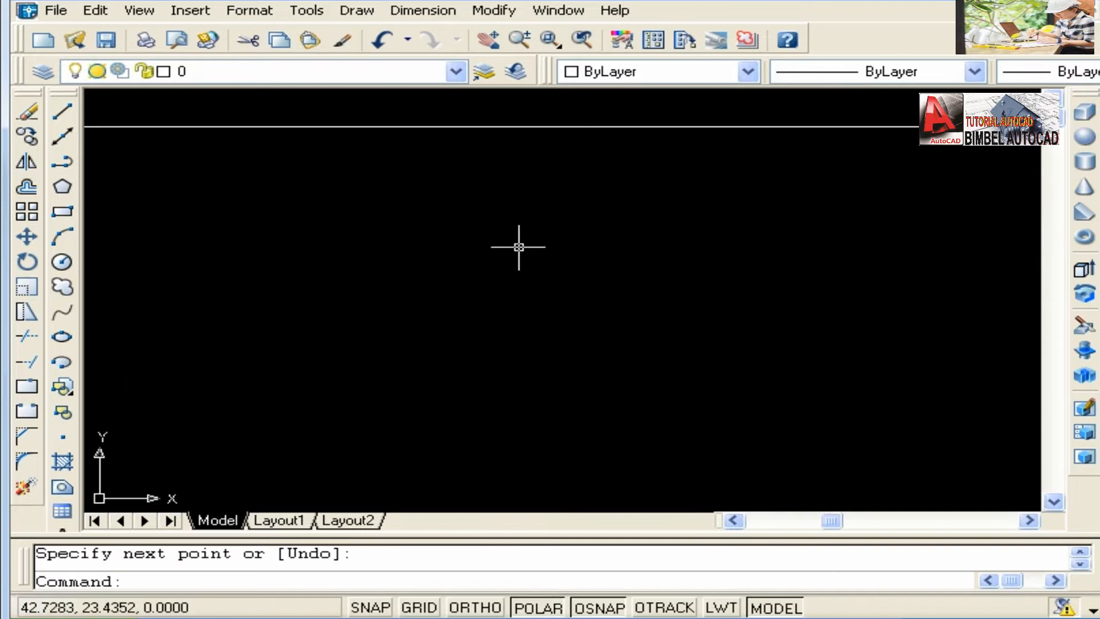
scroll(518, 246, down, 5)
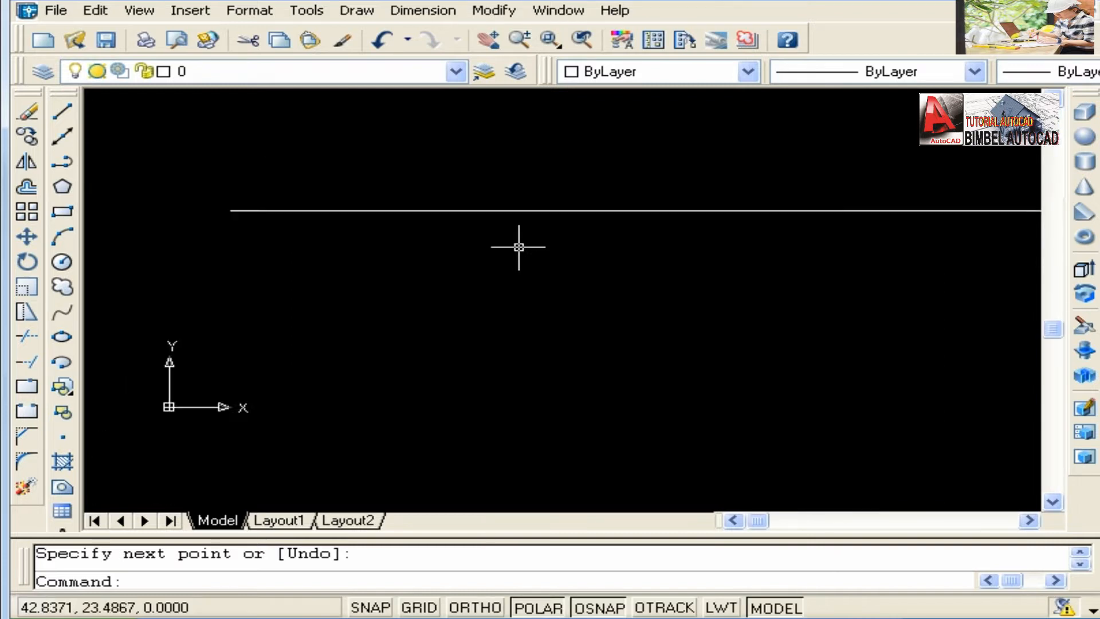
middle_drag(533, 238, 521, 295)
scroll(530, 277, up, 2)
scroll(531, 279, down, 2)
scroll(531, 279, up, 2)
middle_drag(530, 278, 550, 227)
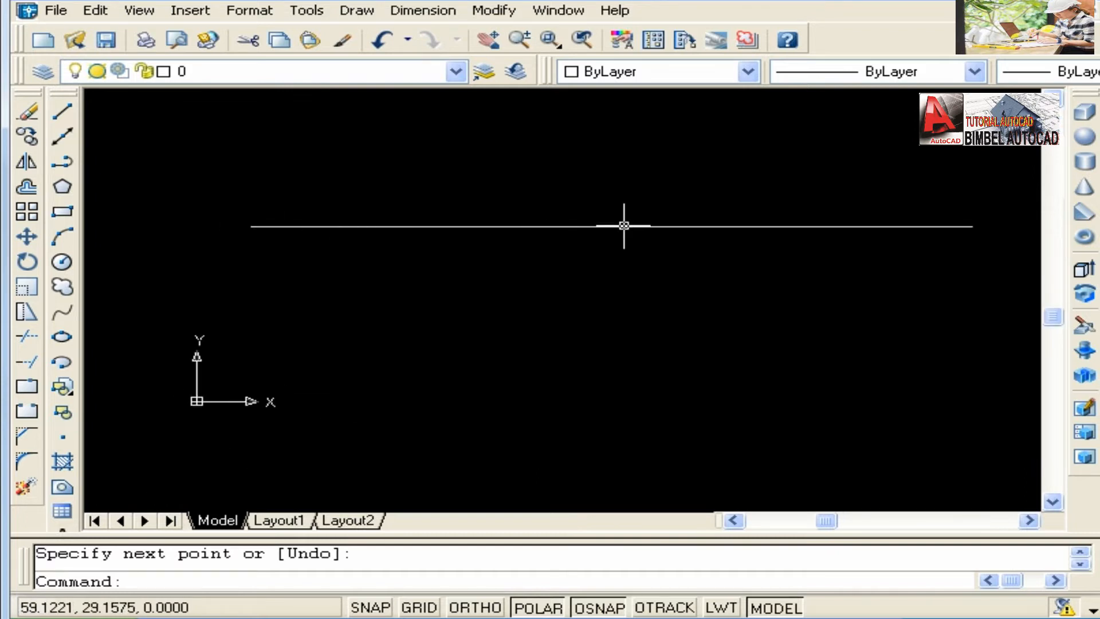
middle_drag(700, 216, 698, 193)
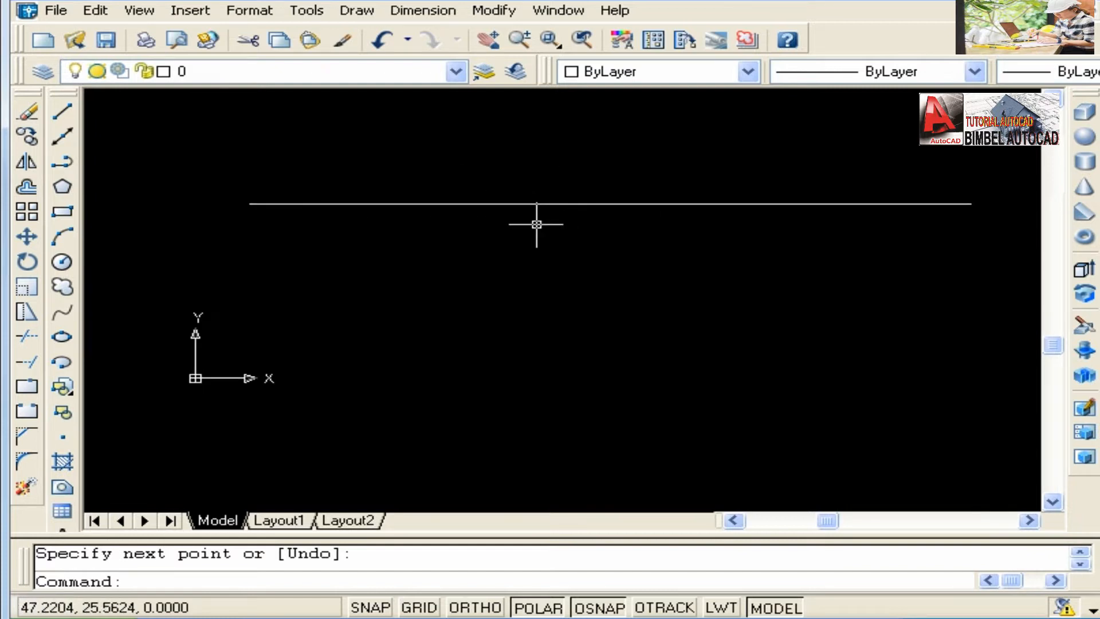
key(Return)
key(Return)
key(Escape)
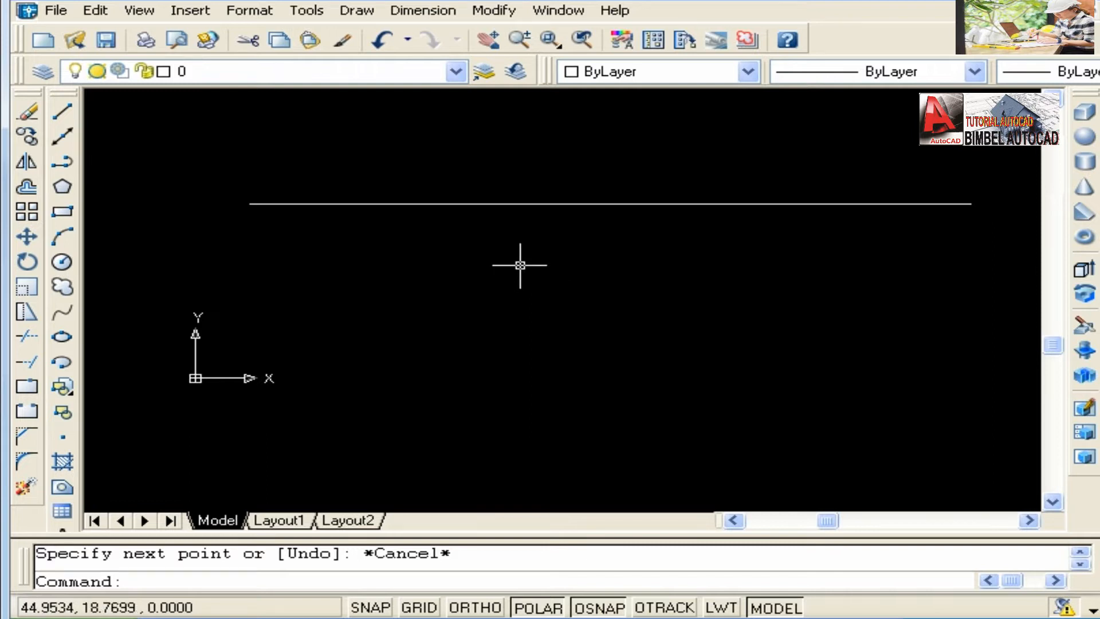
Fit the whole line to the drawing area, zoom out a little and pan to recentre it.
middle_click(543, 269)
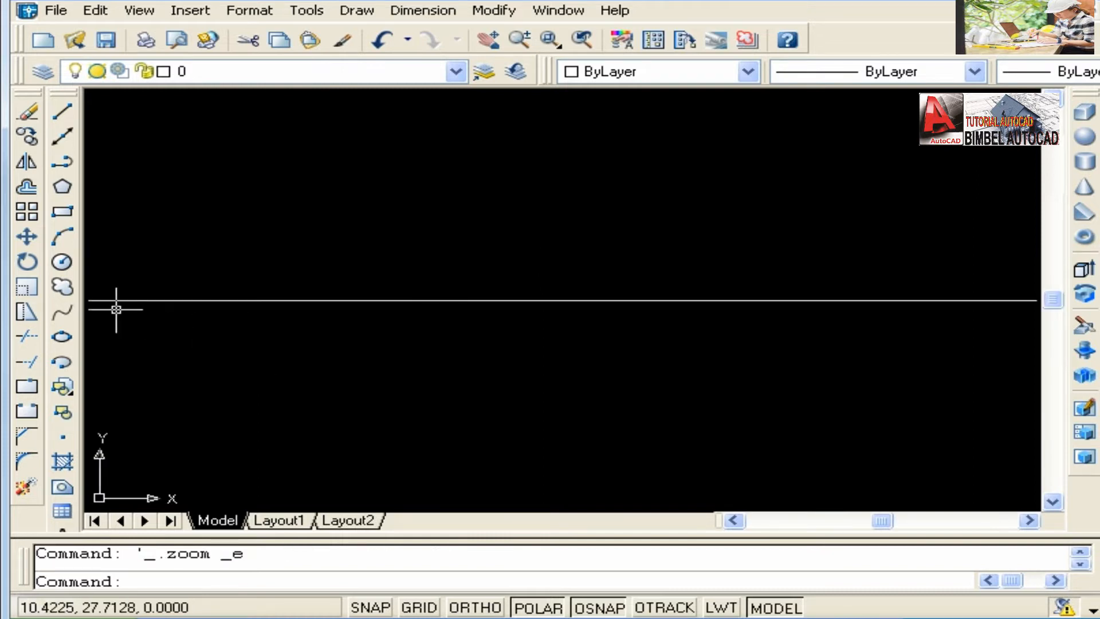
scroll(424, 304, down, 2)
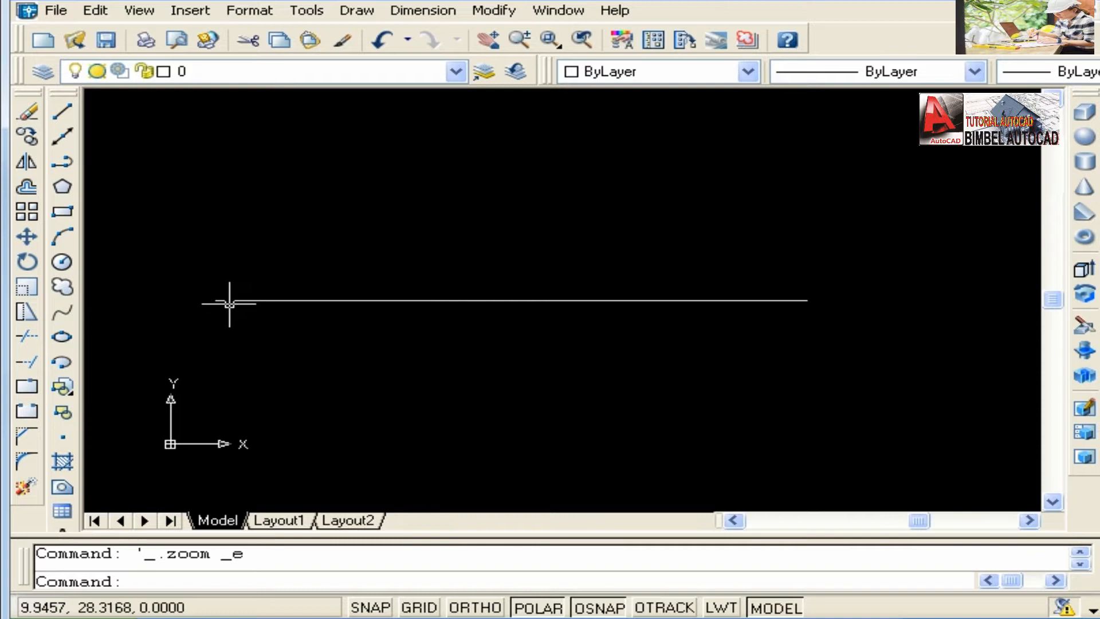
middle_drag(429, 304, 429, 315)
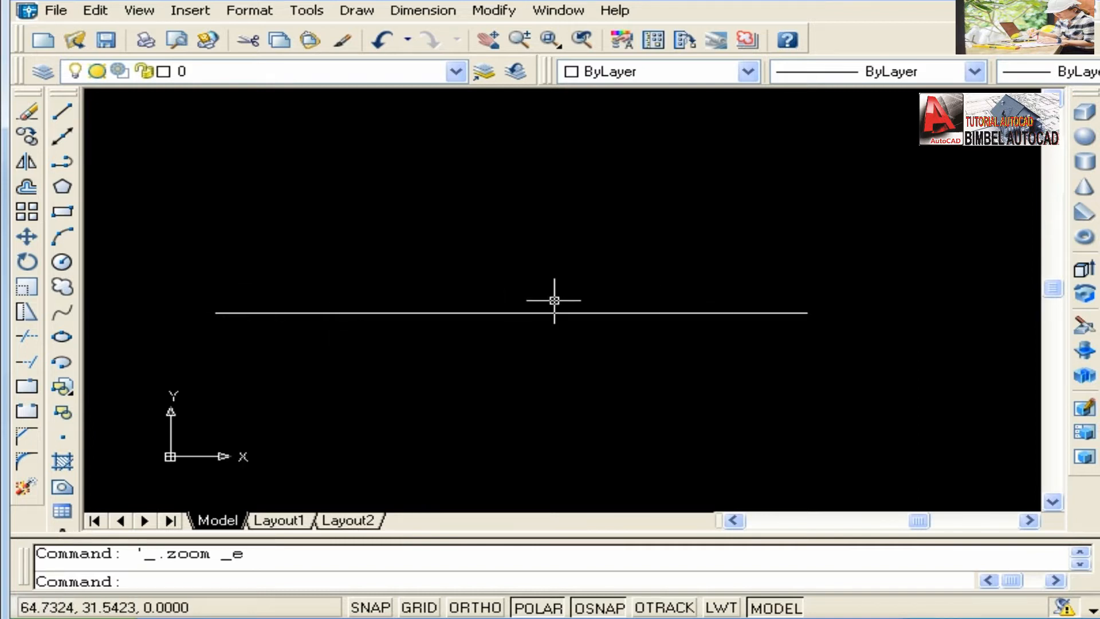
middle_drag(554, 300, 590, 301)
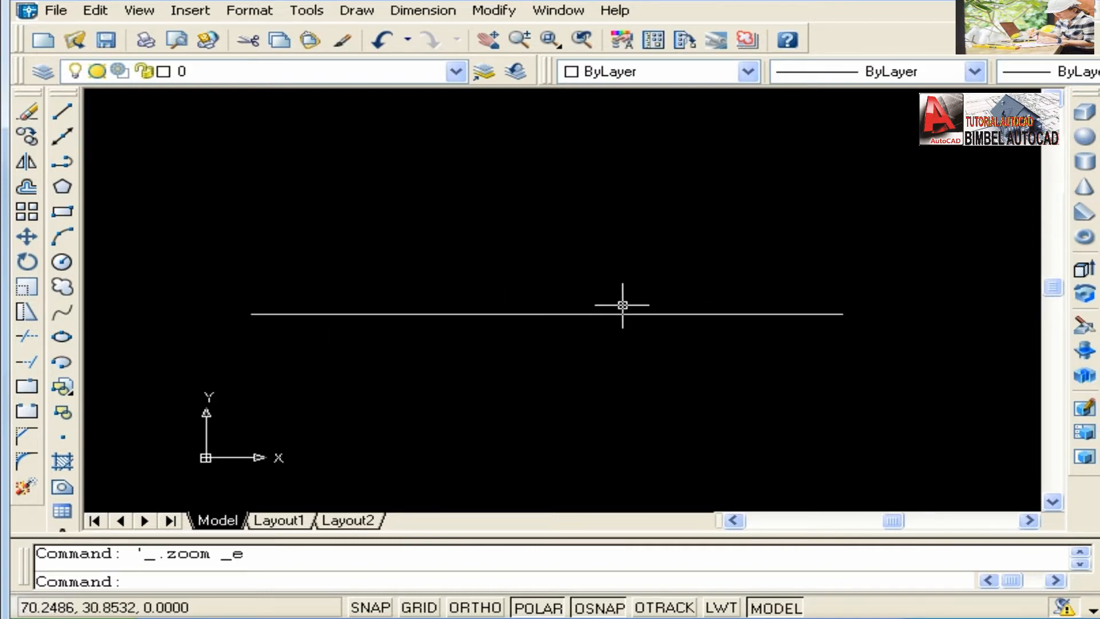
Use Zoom Realtime to zoom to the extents and scale the view down, exit it, and pan to free space above the line.
click(524, 43)
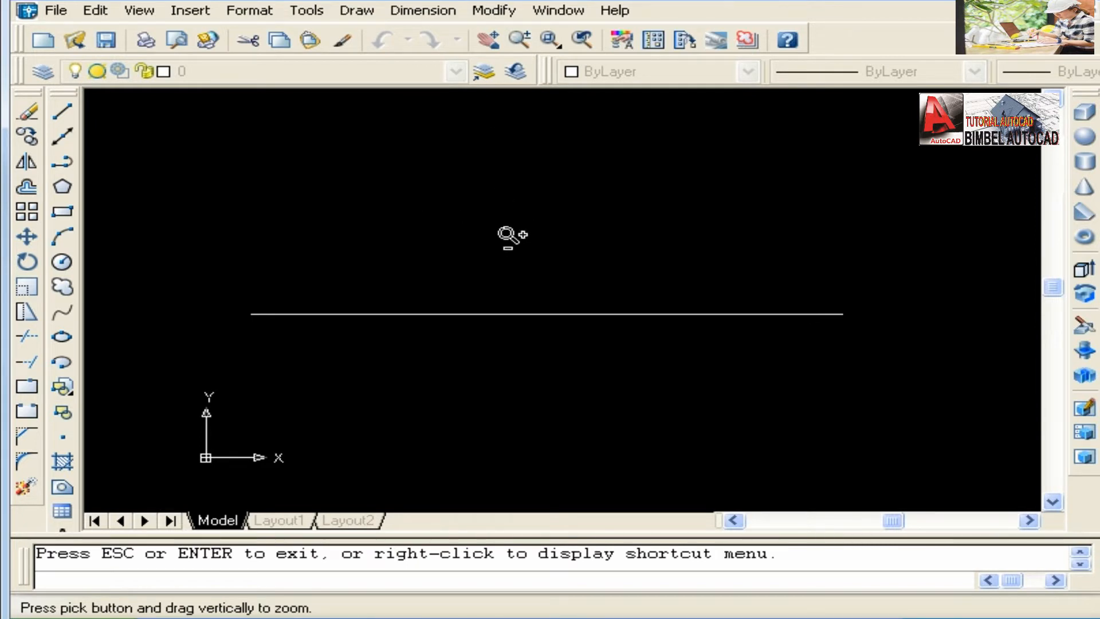
right_click(506, 234)
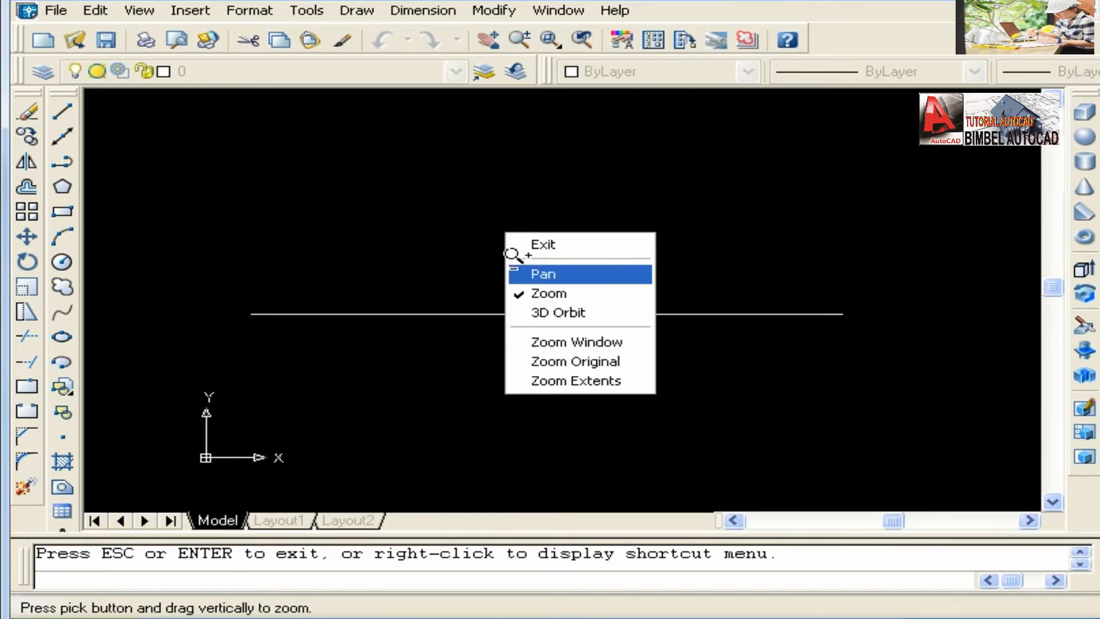
click(561, 385)
drag(521, 245, 535, 297)
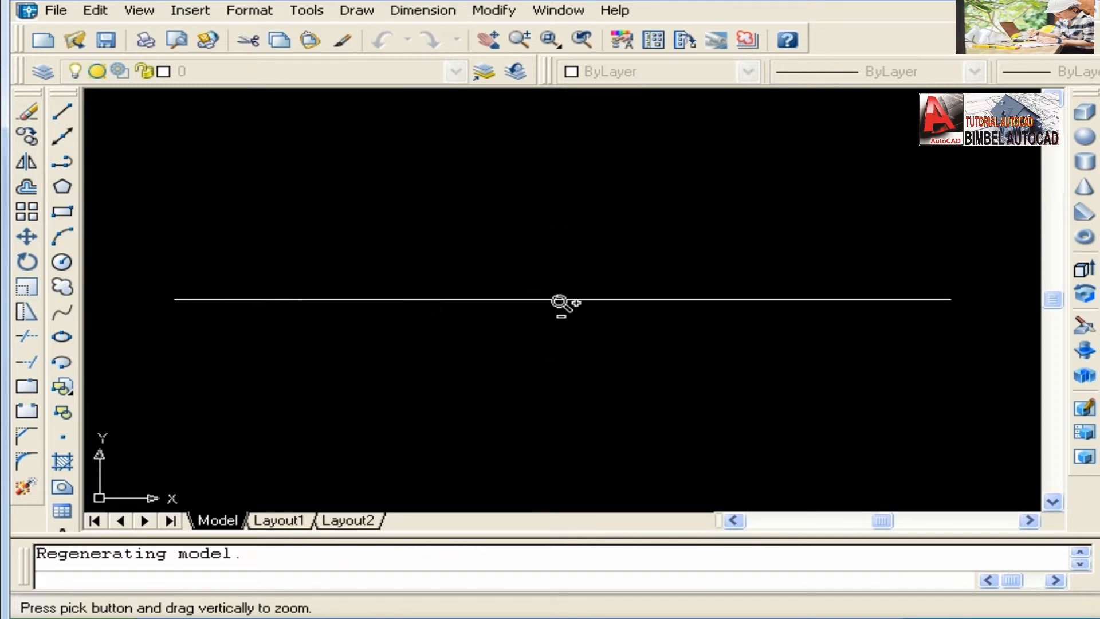
right_click(519, 244)
click(528, 256)
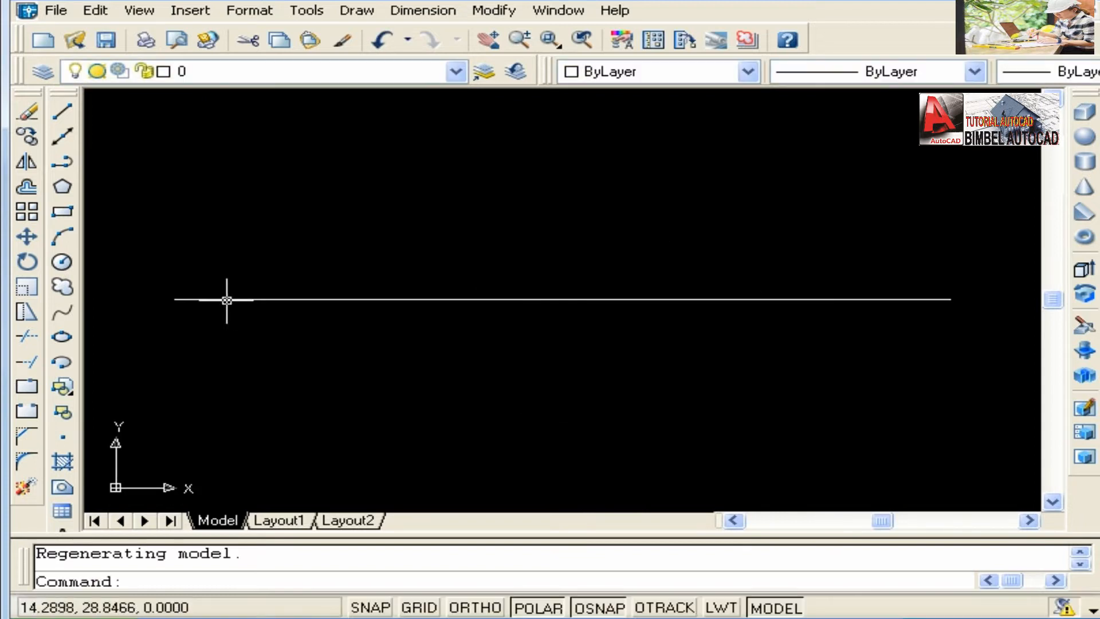
middle_drag(605, 305, 590, 404)
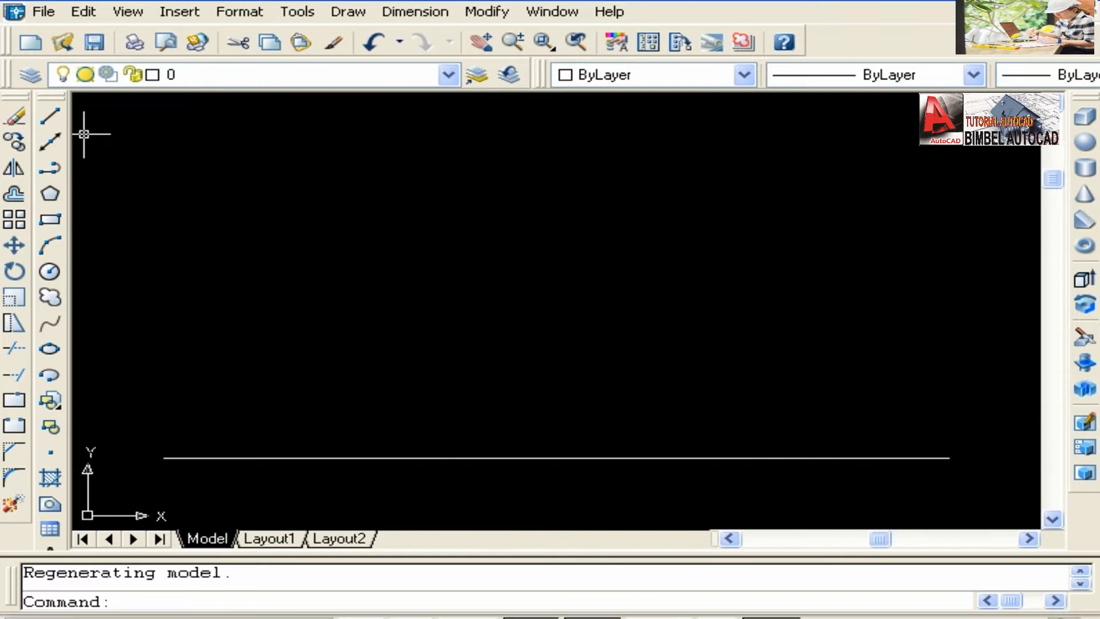
click(50, 117)
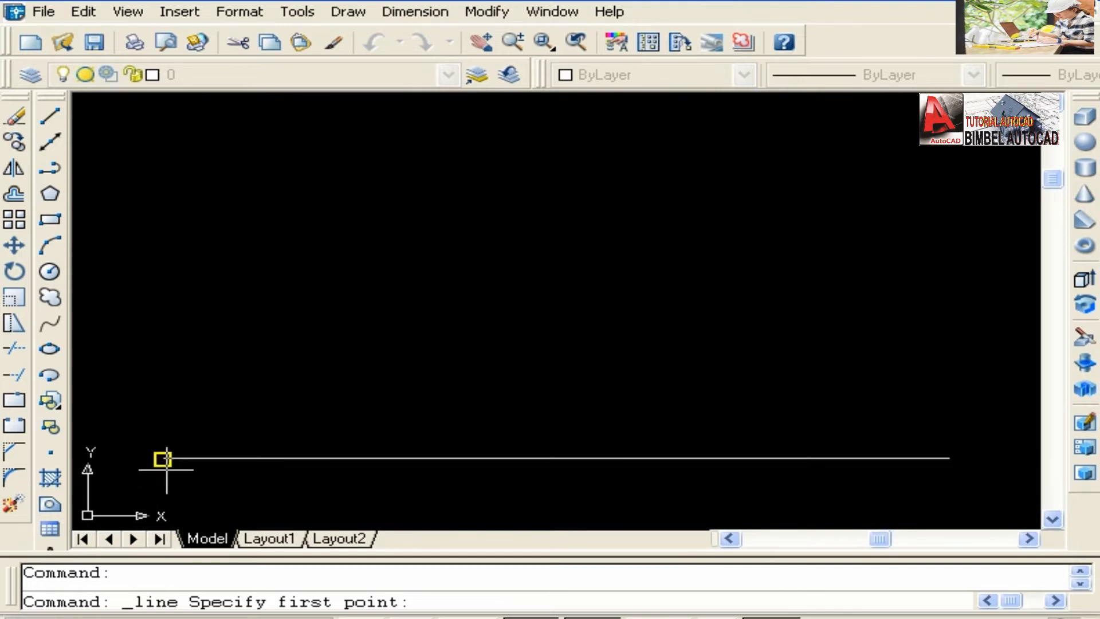
click(949, 458)
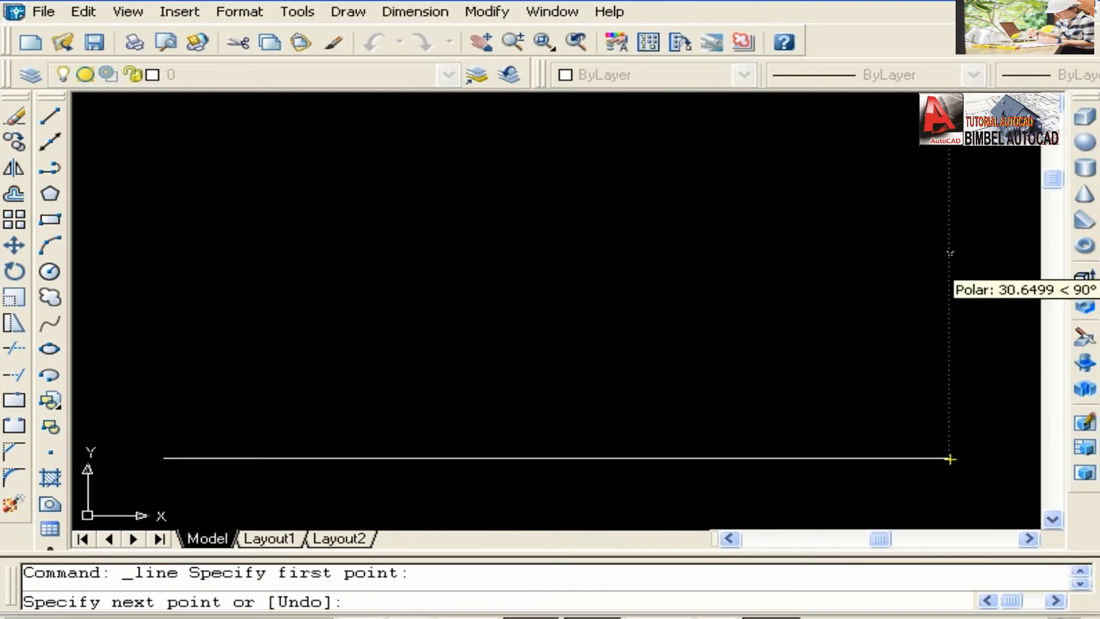
key(Escape)
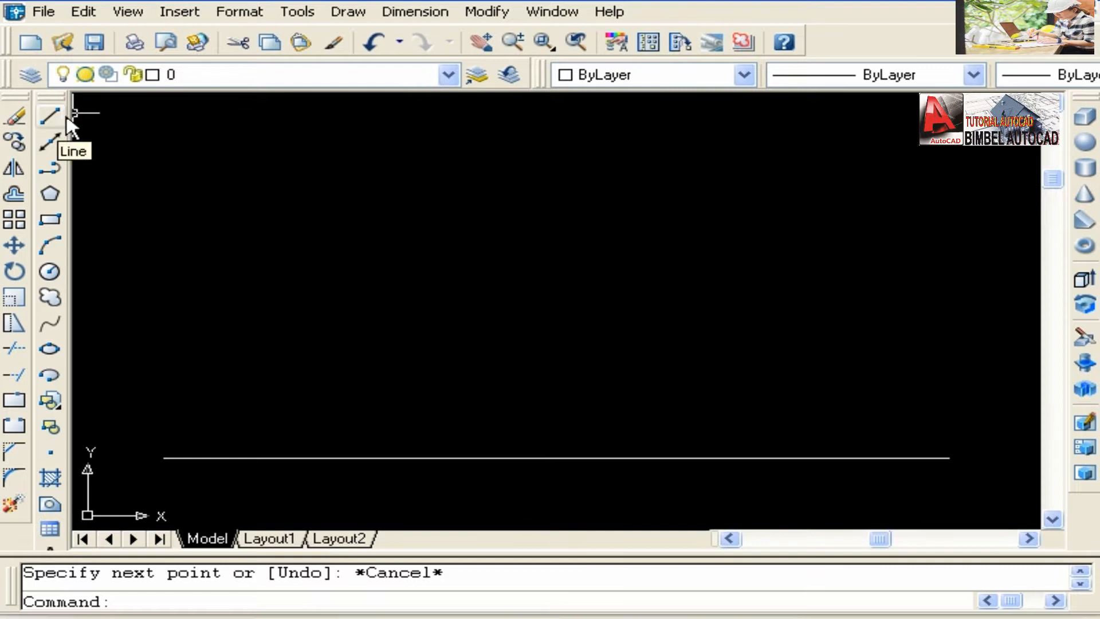
From the horizontal line's right endpoint, draw a line segment 50 units straight up and another 100 units in the negative X direction.
click(49, 116)
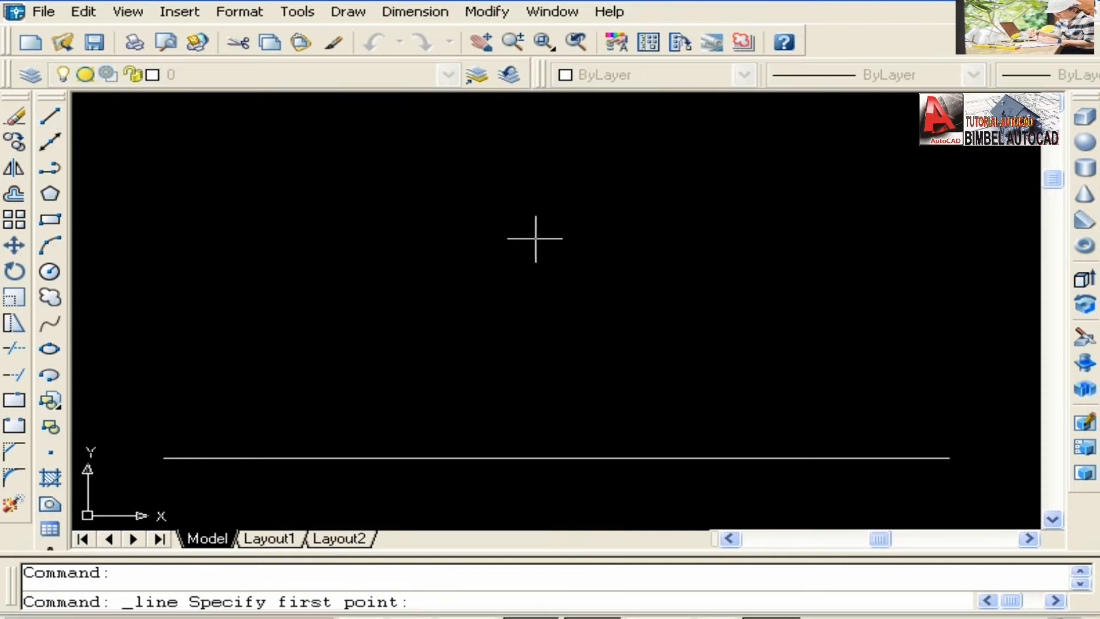
click(949, 459)
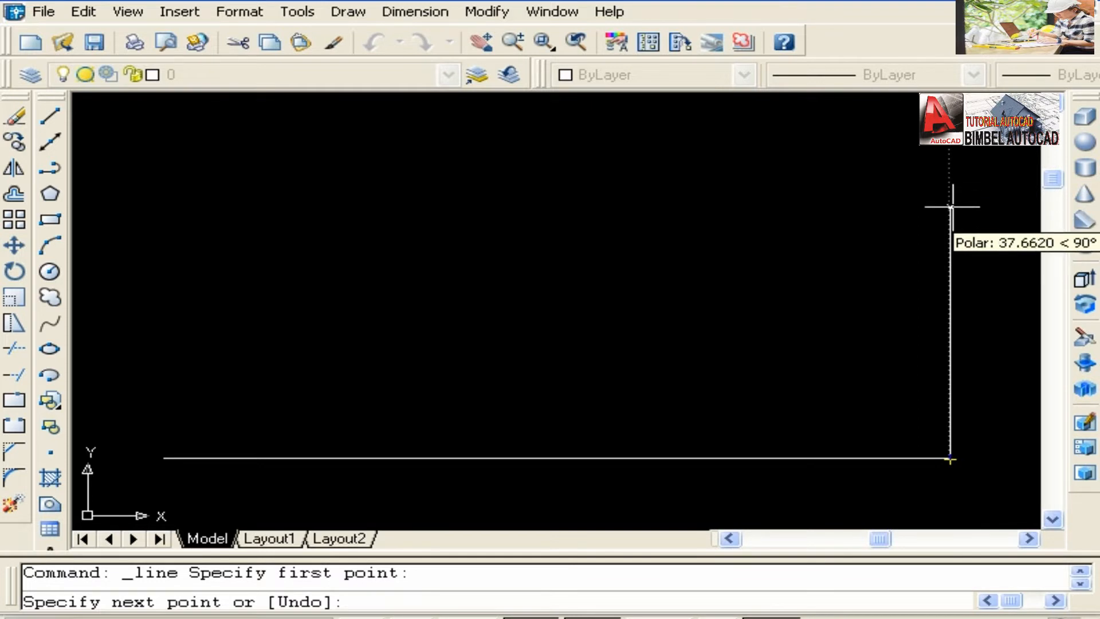
text(50)
key(Return)
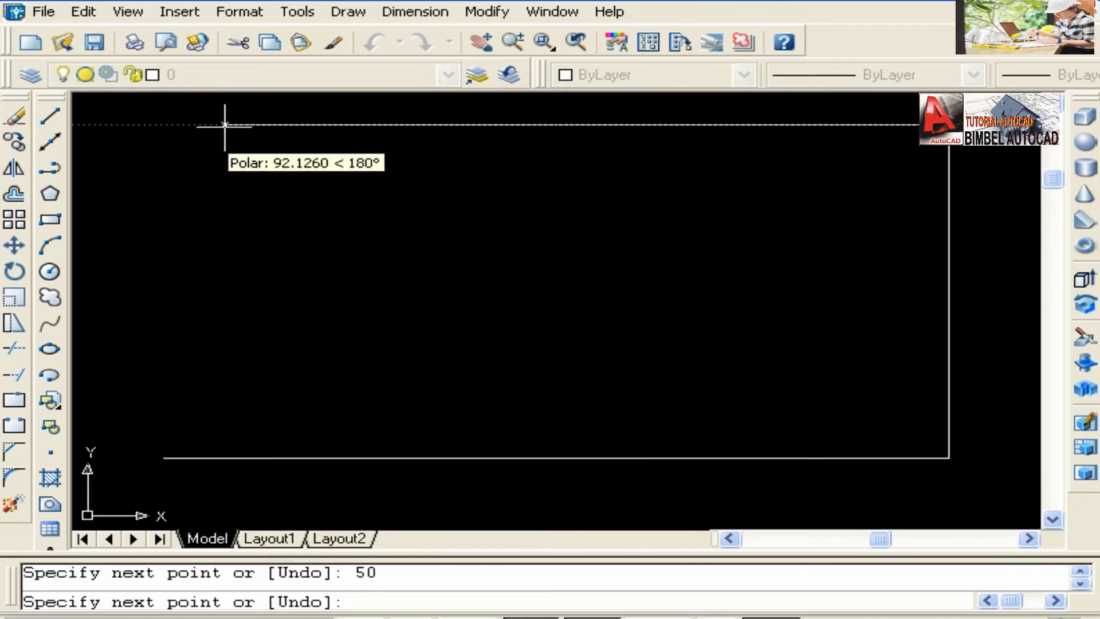
text(100)
key(Return)
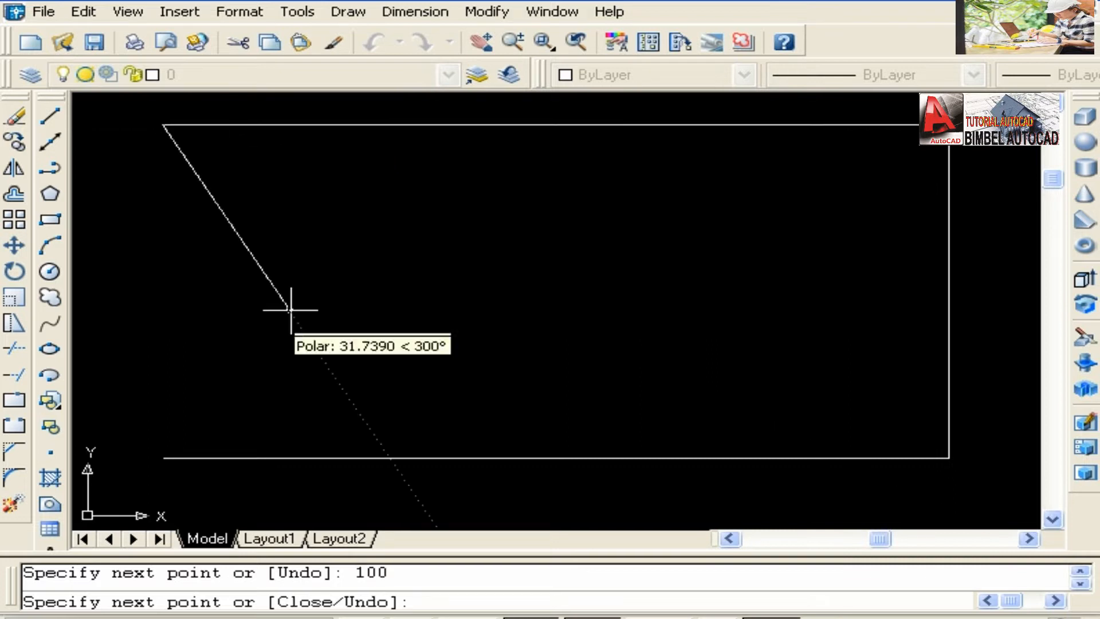
Close the rectangle by running the last segment down to the base line's left endpoint, and end the Line command.
click(163, 459)
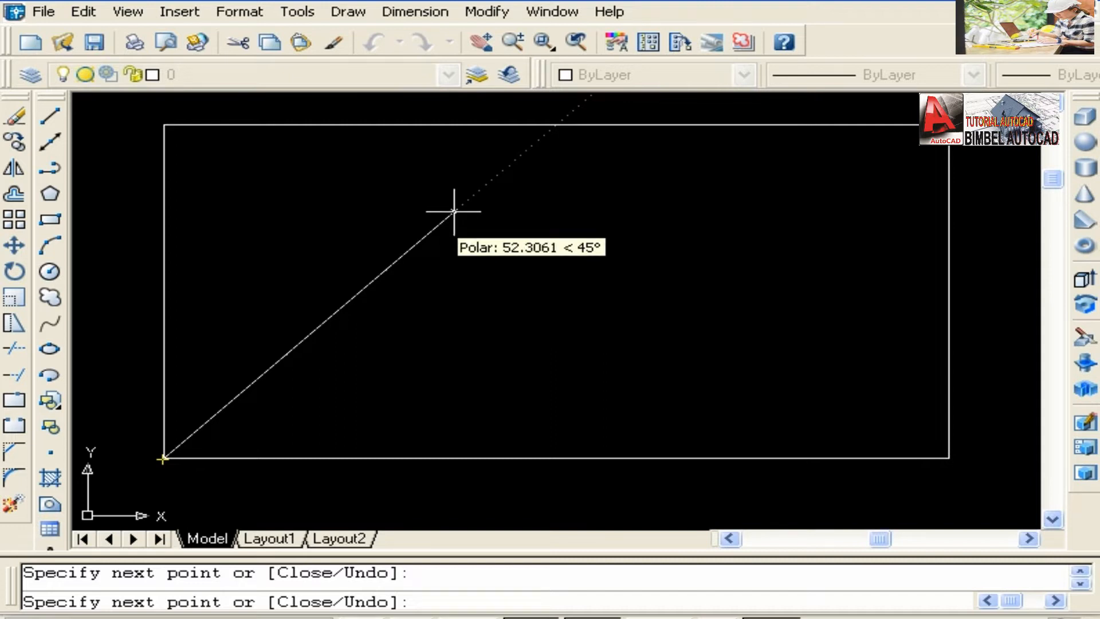
key(Return)
scroll(539, 283, down, 4)
scroll(538, 283, up, 4)
middle_drag(538, 282, 521, 307)
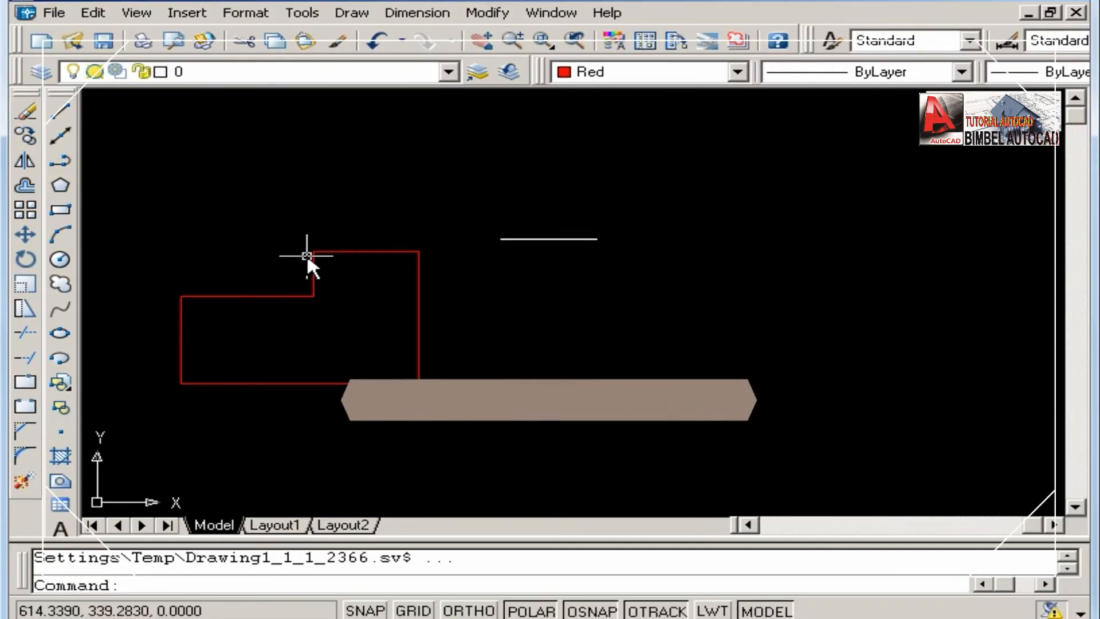
Draw a polyline beside the red stepped outline with segments 50 units right, 30 units down and 40 units right.
click(61, 161)
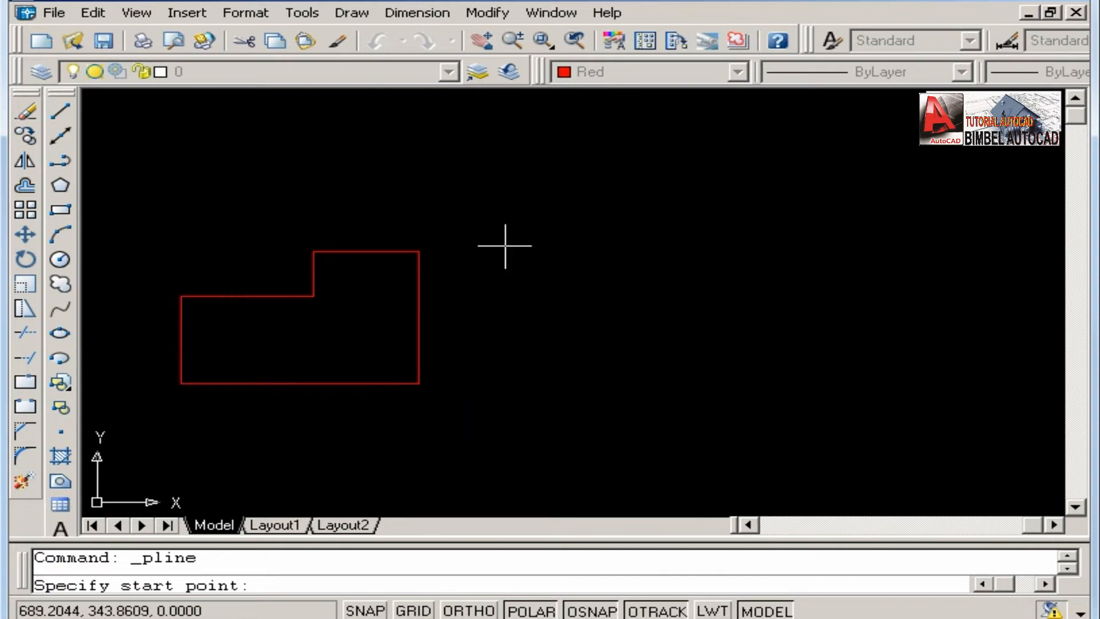
click(523, 290)
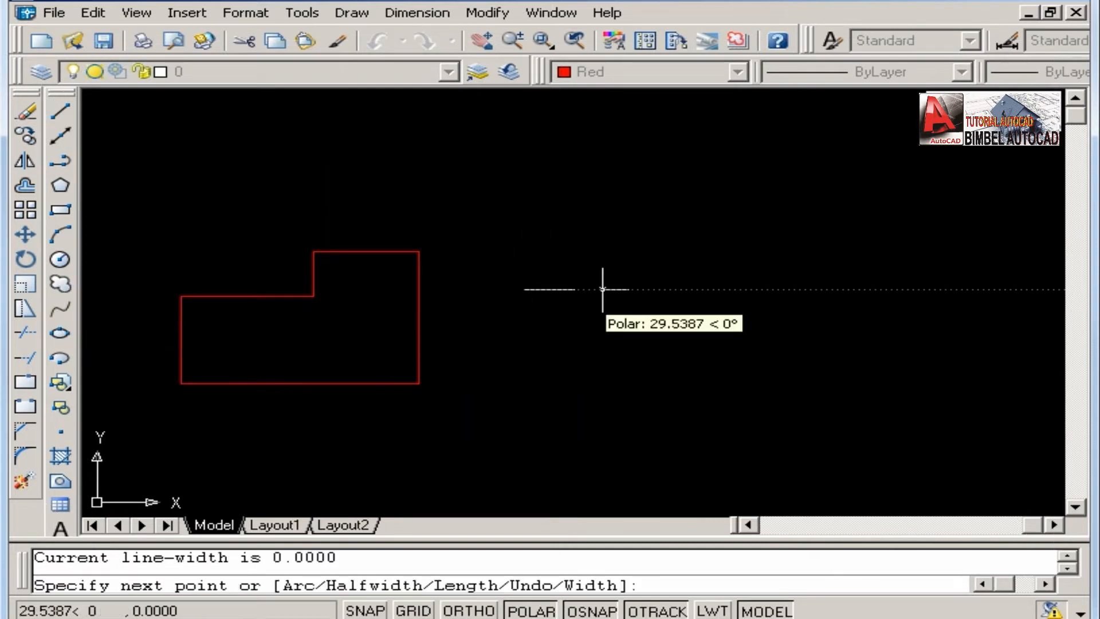
text(50)
key(Return)
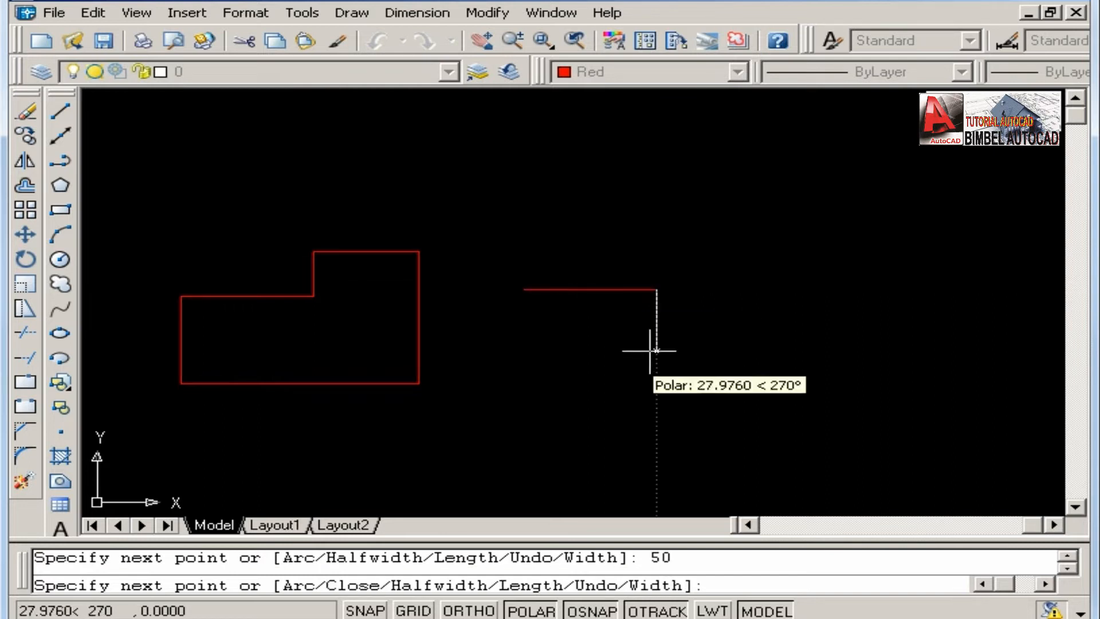
text(30)
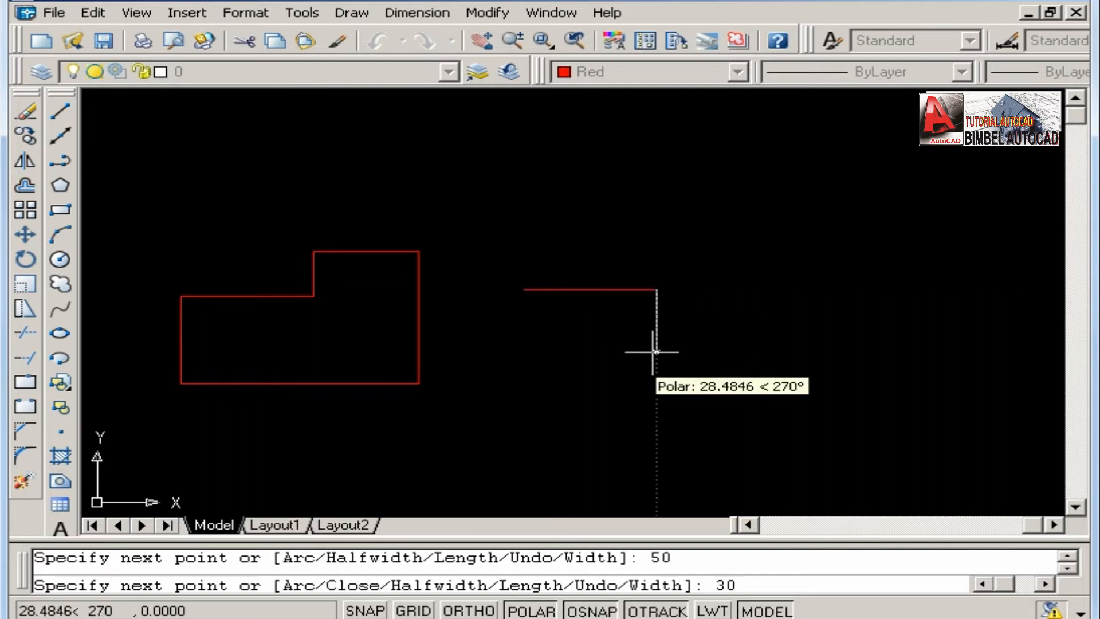
key(Return)
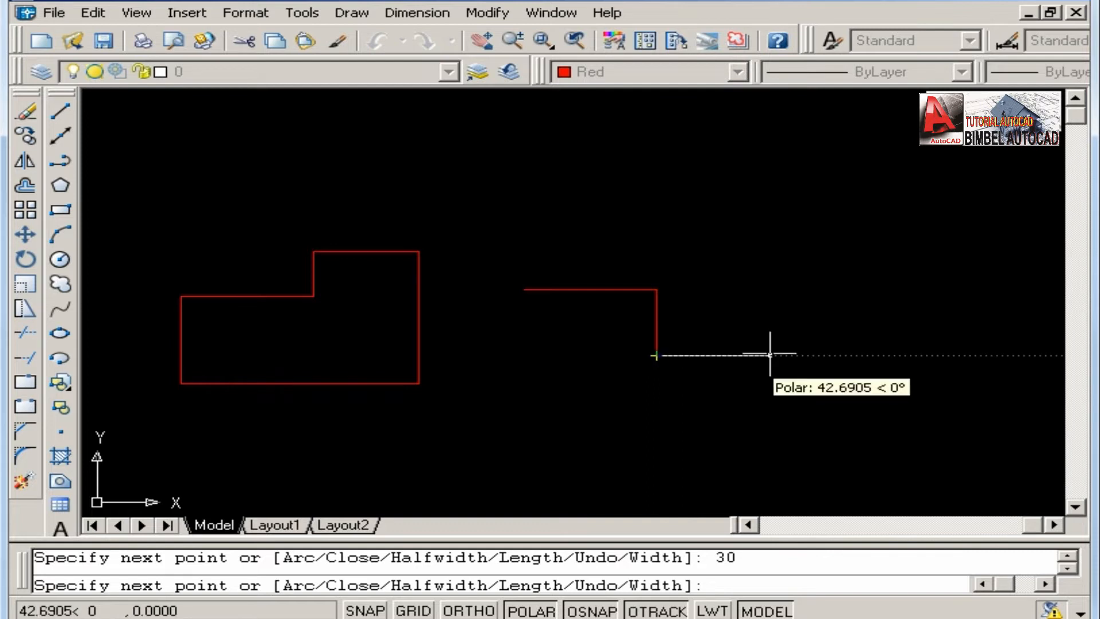
text(40)
key(Return)
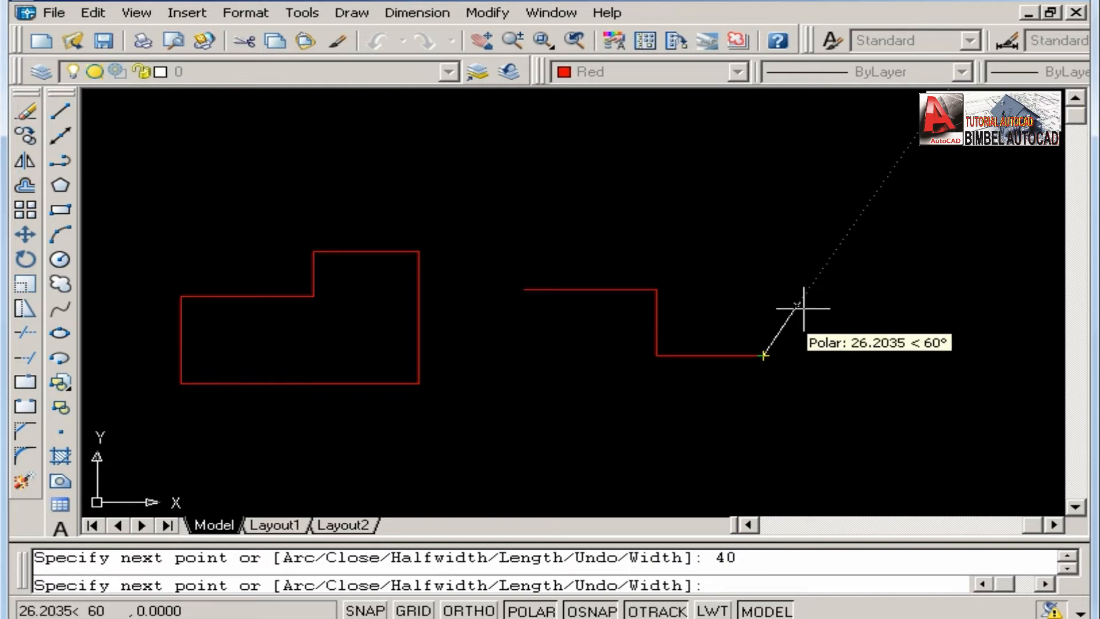
Switch the polyline to Arc mode and add two arcs, the first ending about 32 units away at 330°, the second curving back down-left.
middle_drag(790, 310, 725, 299)
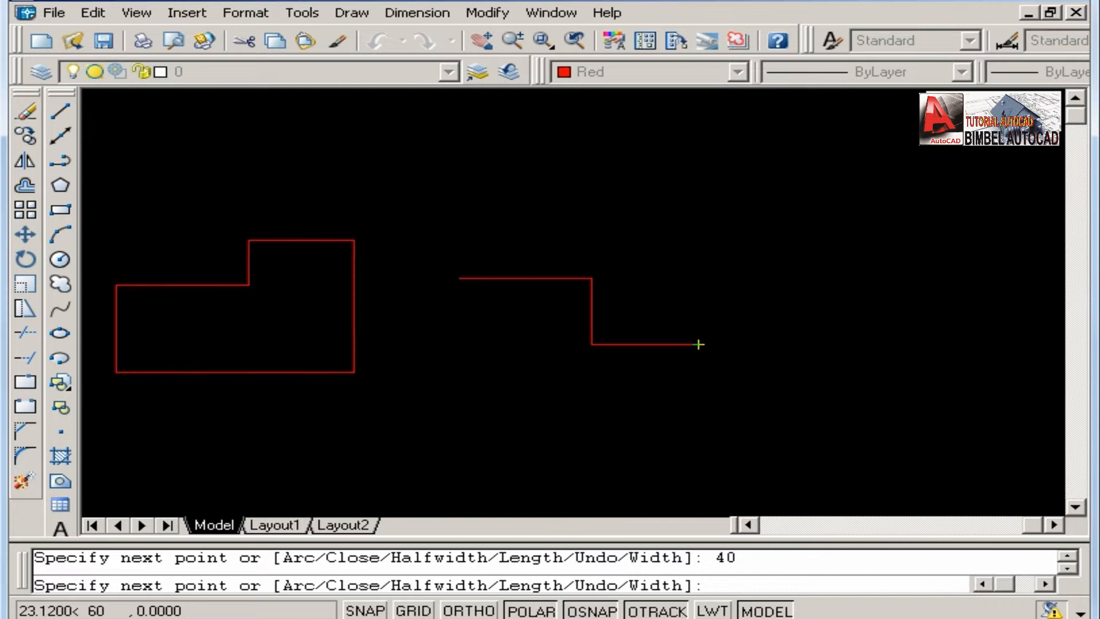
right_click(767, 299)
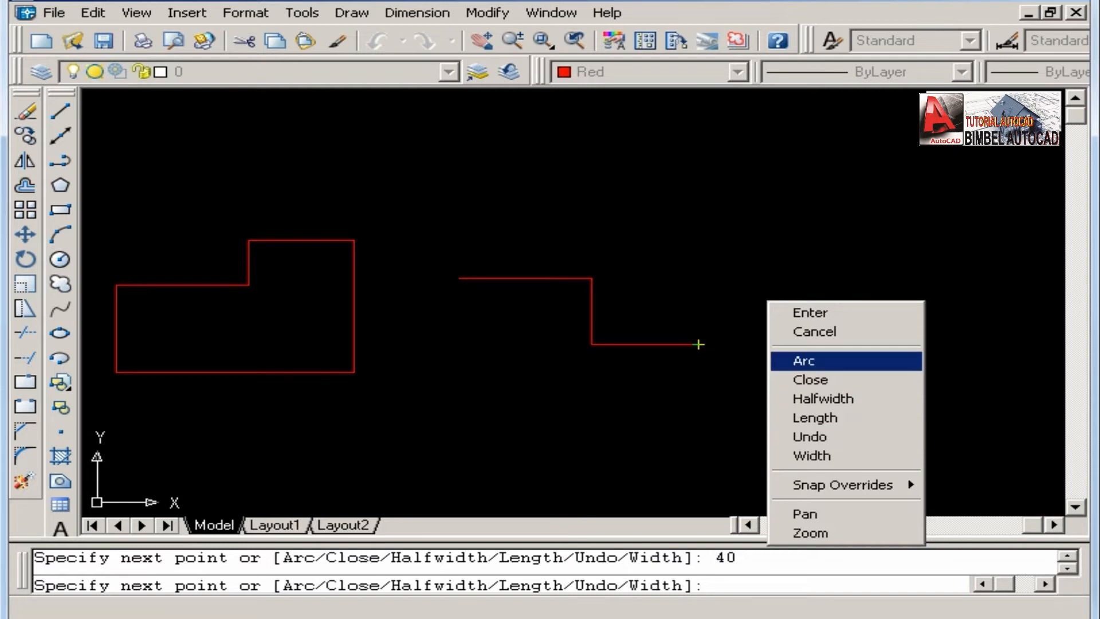
click(811, 361)
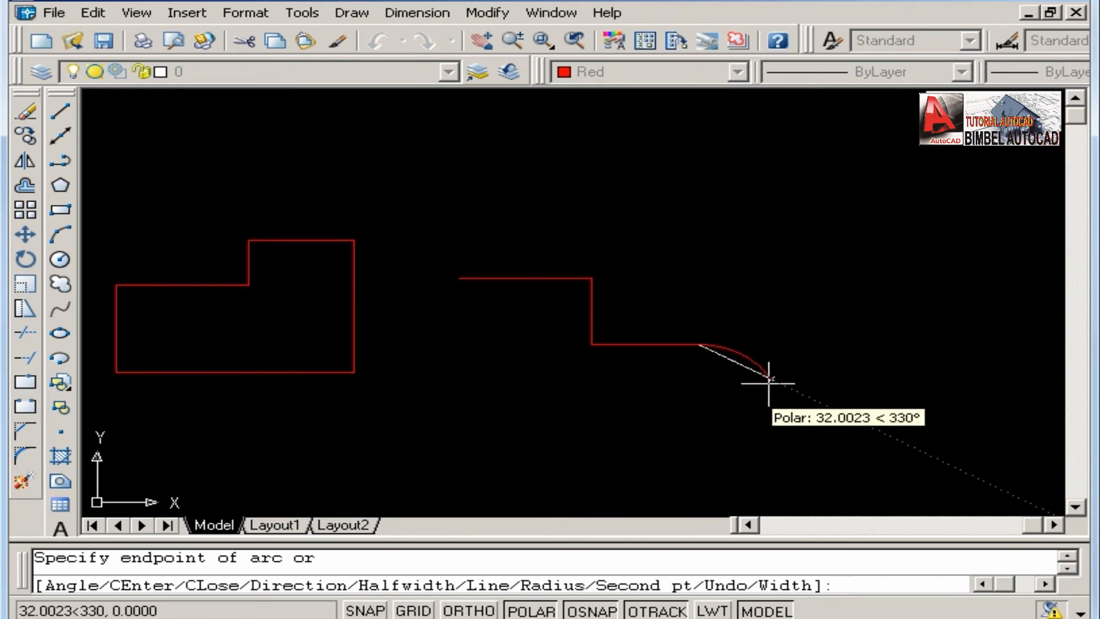
click(769, 379)
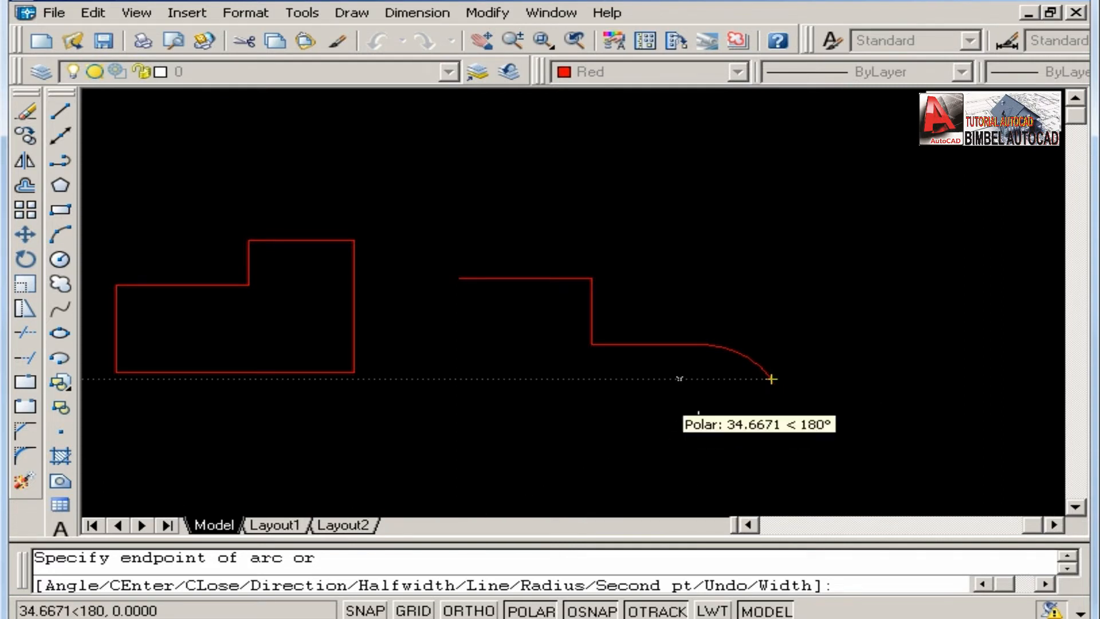
middle_drag(678, 378, 673, 299)
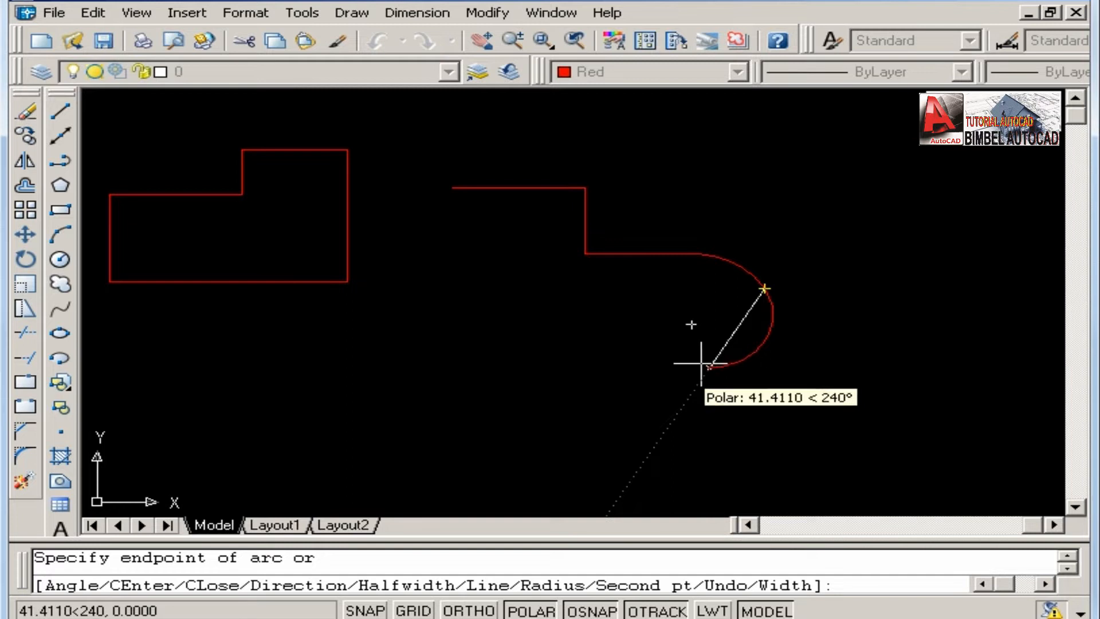
click(717, 352)
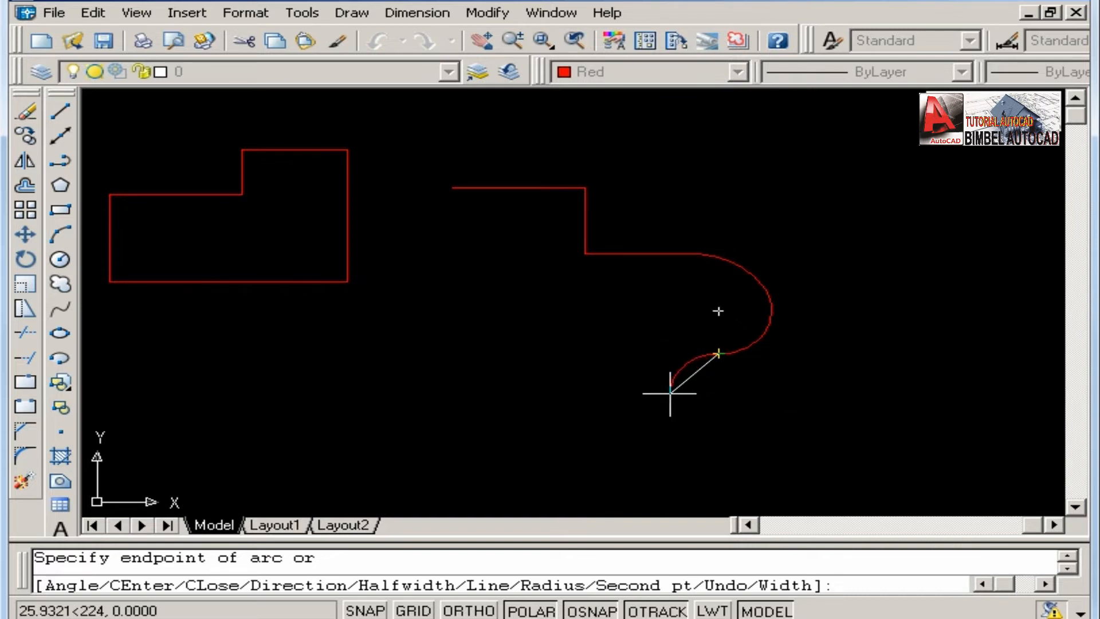
Add another polyline arc with the Direction option, using a start tangent of about 150° and an endpoint down-left of the previous arc.
right_click(620, 299)
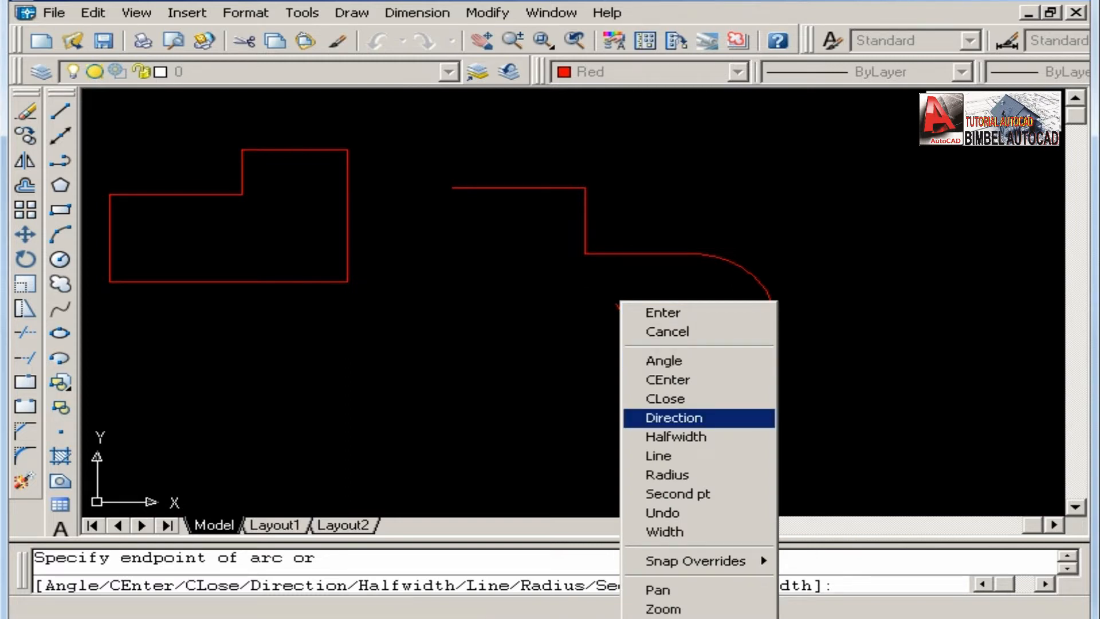
click(674, 418)
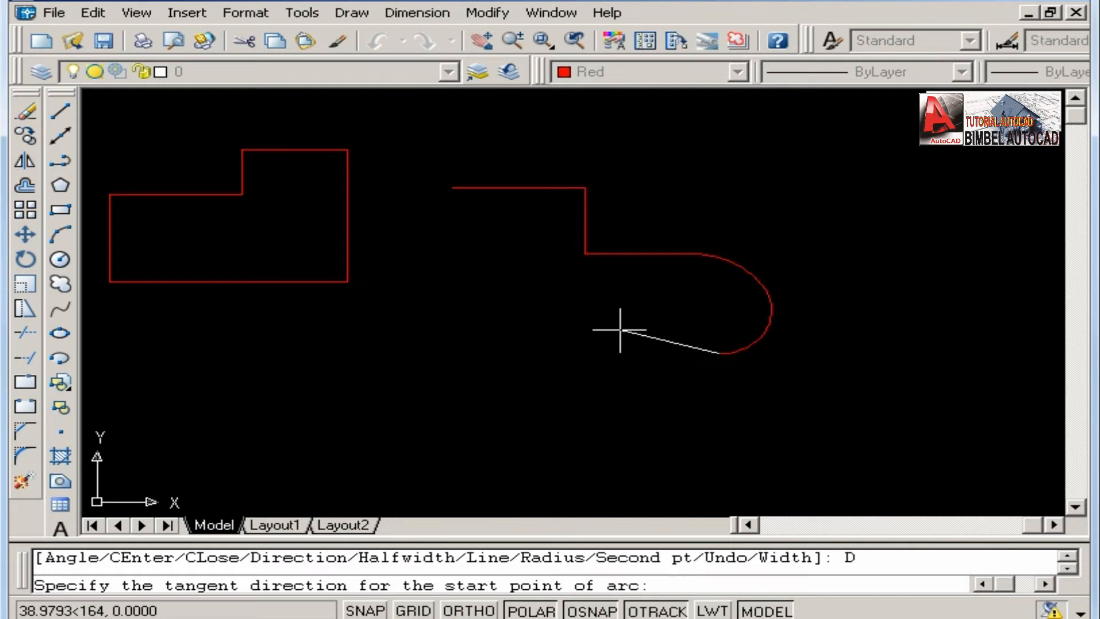
click(680, 327)
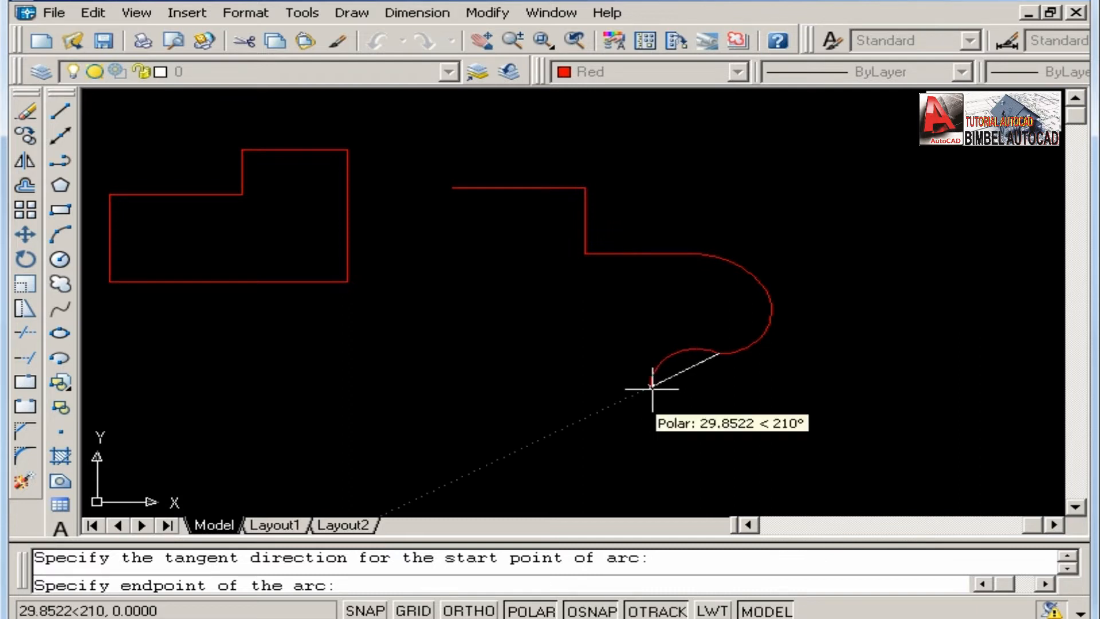
middle_drag(652, 388, 664, 357)
click(663, 353)
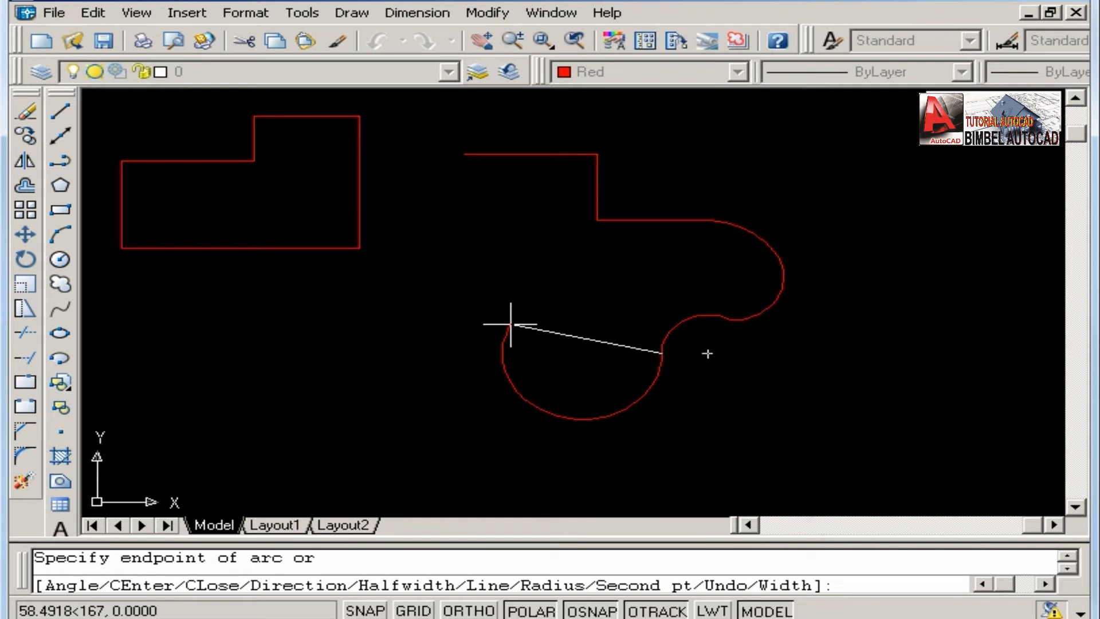
Switch the polyline back to Line mode, run straight segments left and up to its start point, and end the polyline.
right_click(511, 324)
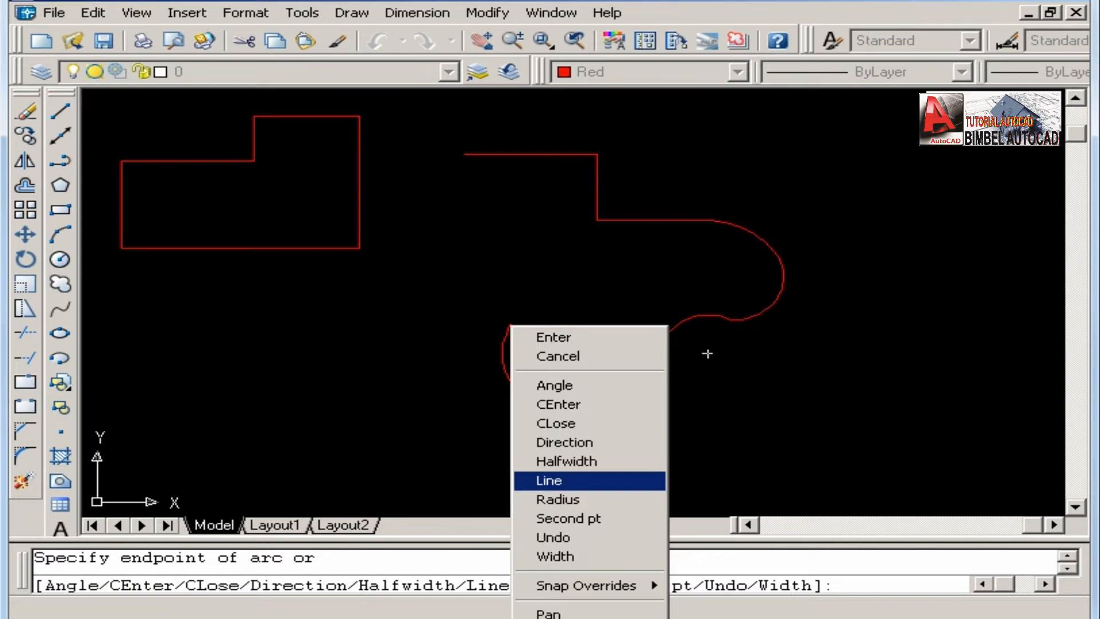
click(573, 480)
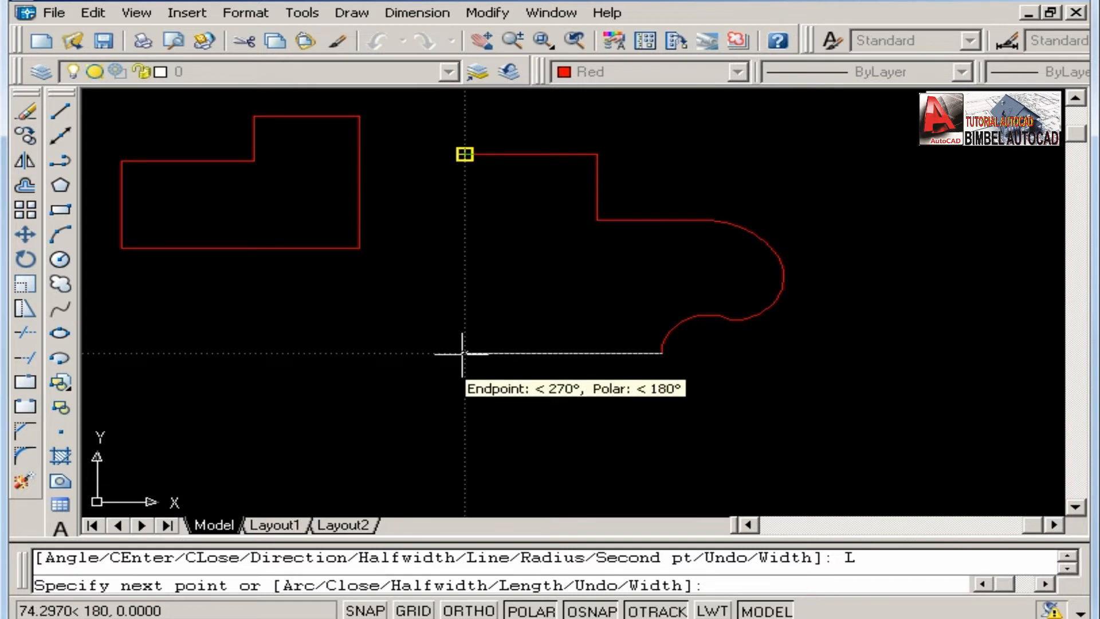
click(463, 354)
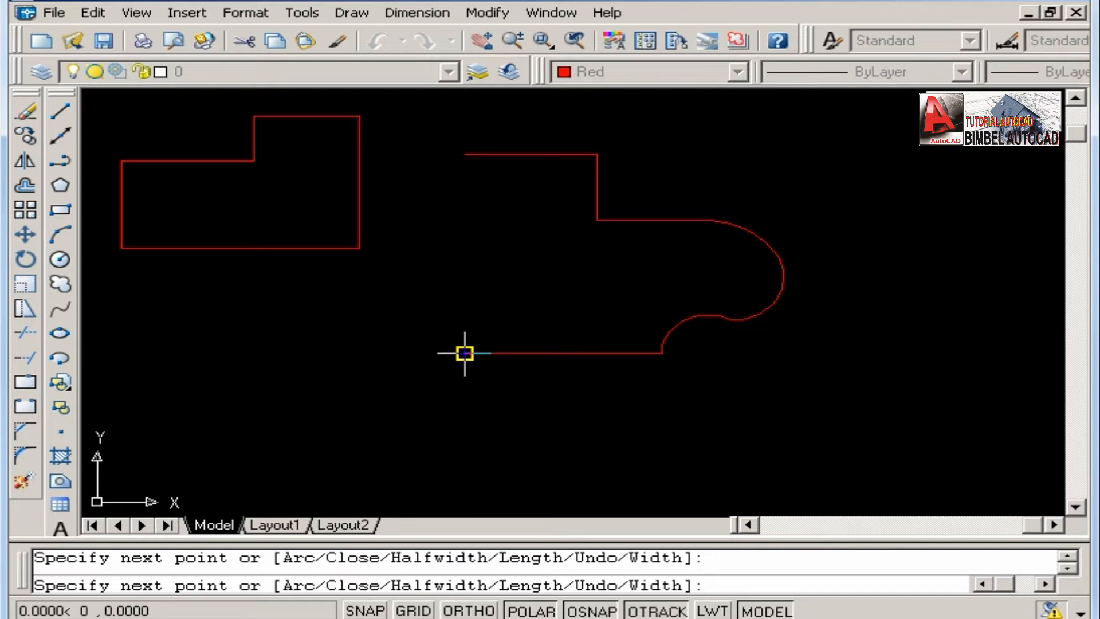
click(465, 154)
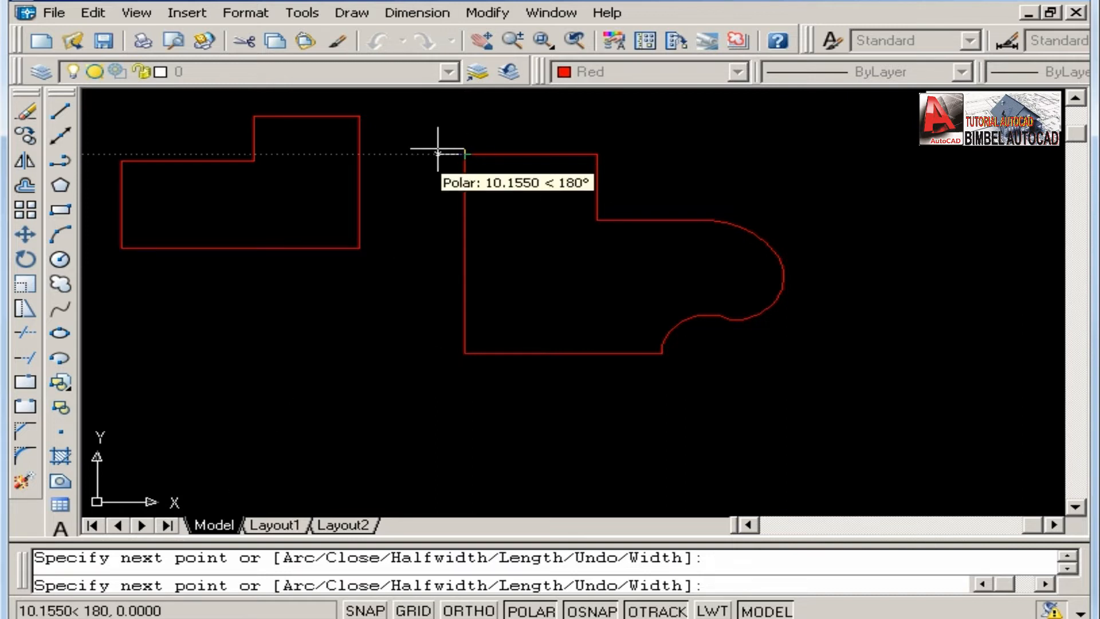
key(Return)
mouse_move(454, 160)
middle_down()
mouse_move(529, 225)
mouse_move(606, 256)
middle_up()
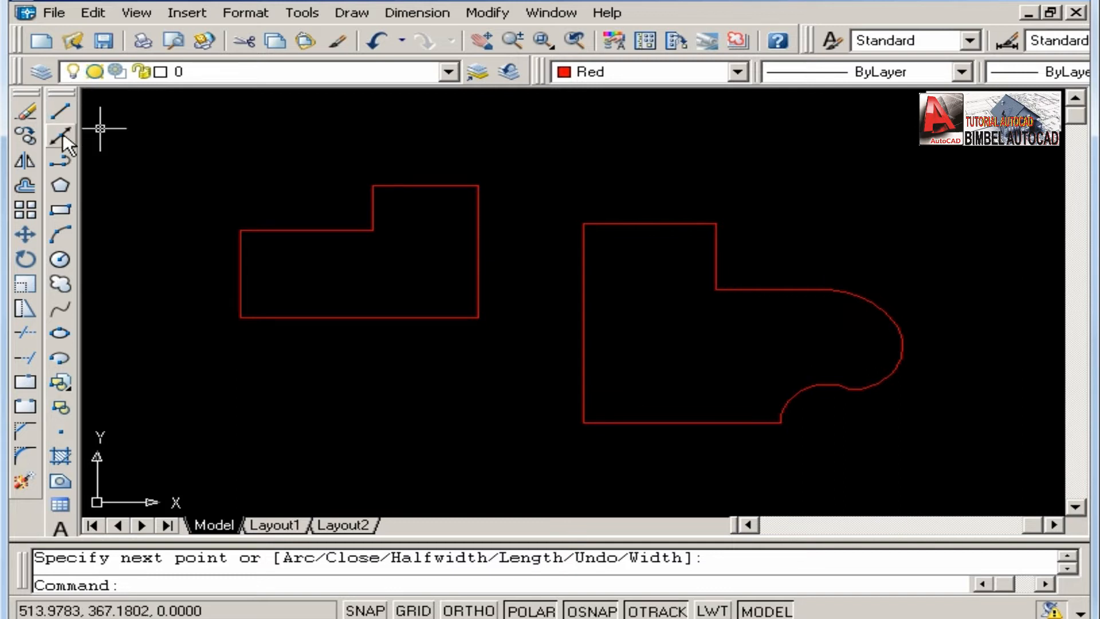
Select the stepped outline's right vertical line and the arc-edged polyline to compare separate lines with a single joined object.
middle_drag(497, 333, 499, 339)
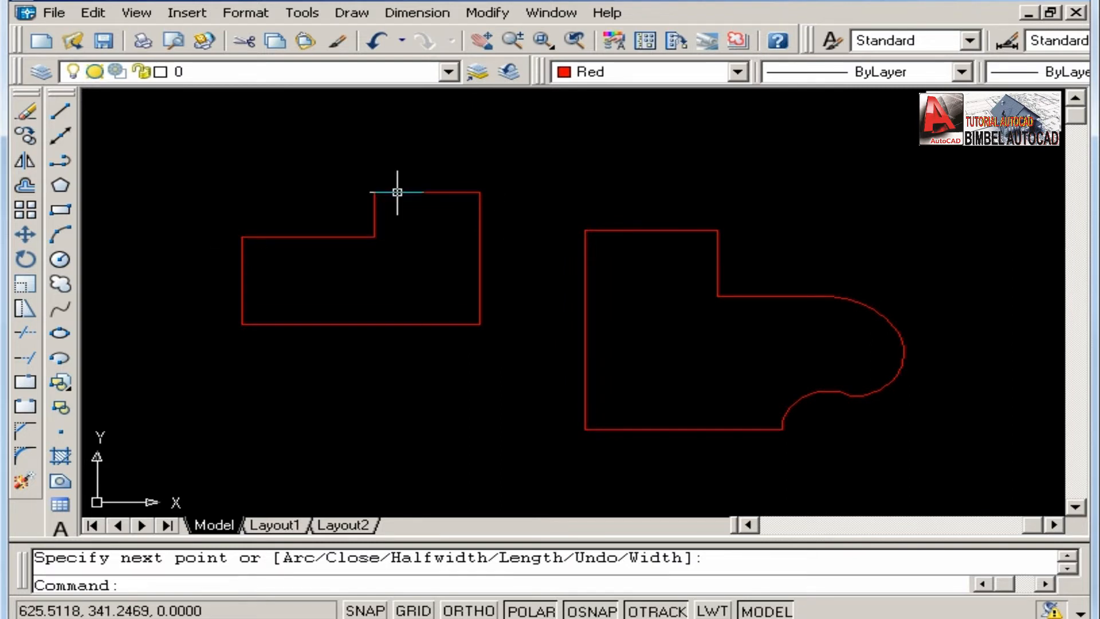
click(481, 240)
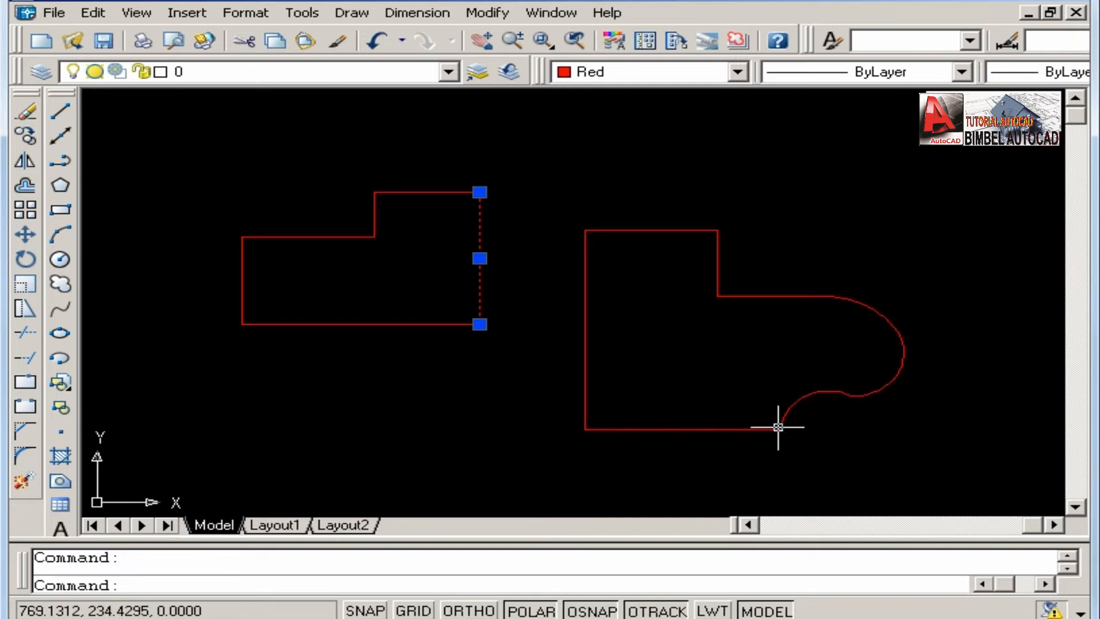
click(584, 283)
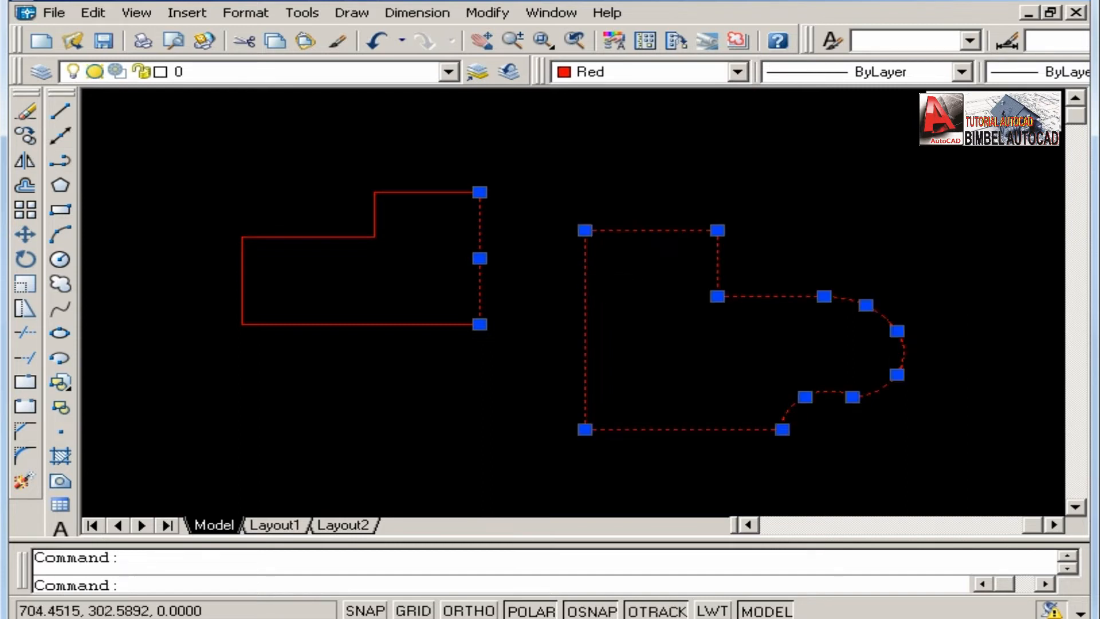
middle_drag(606, 277, 606, 268)
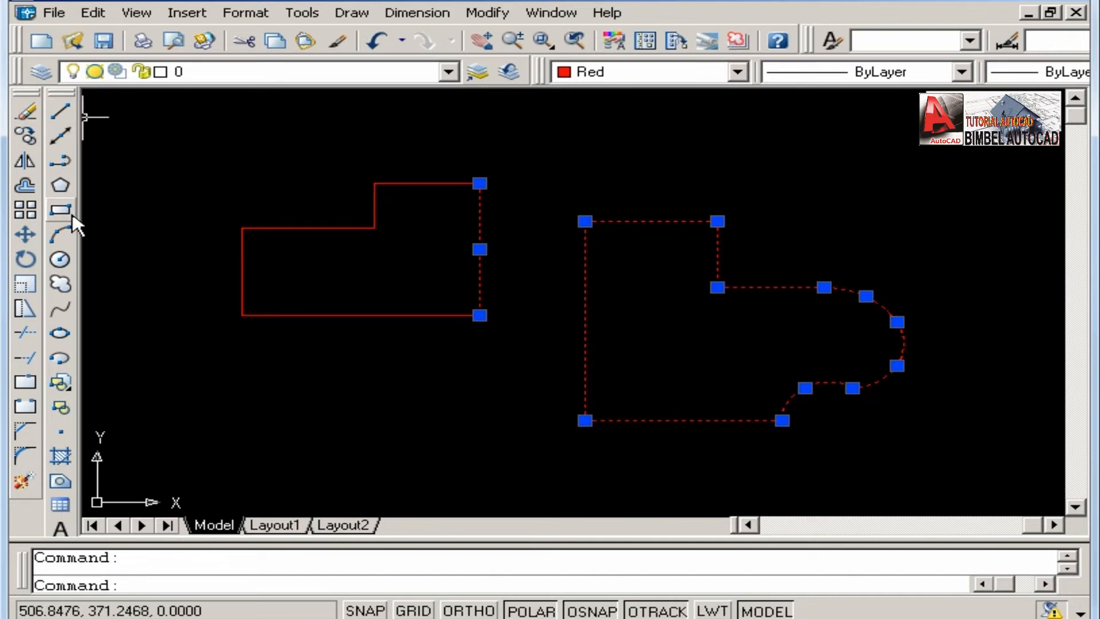
middle_drag(480, 249, 486, 251)
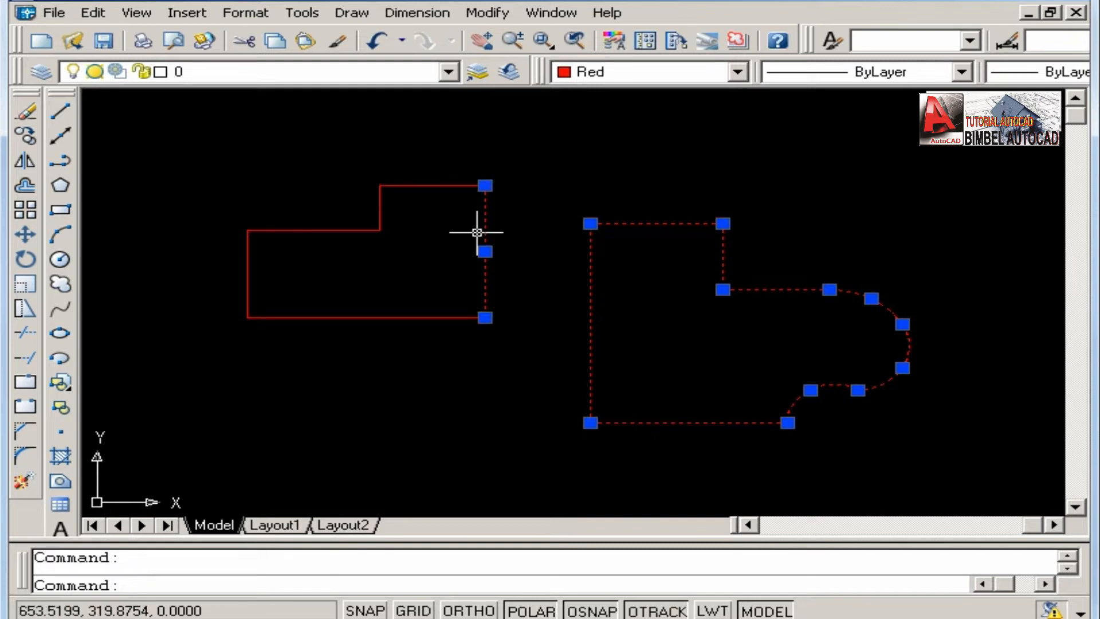
middle_drag(479, 229, 451, 206)
middle_drag(532, 261, 548, 281)
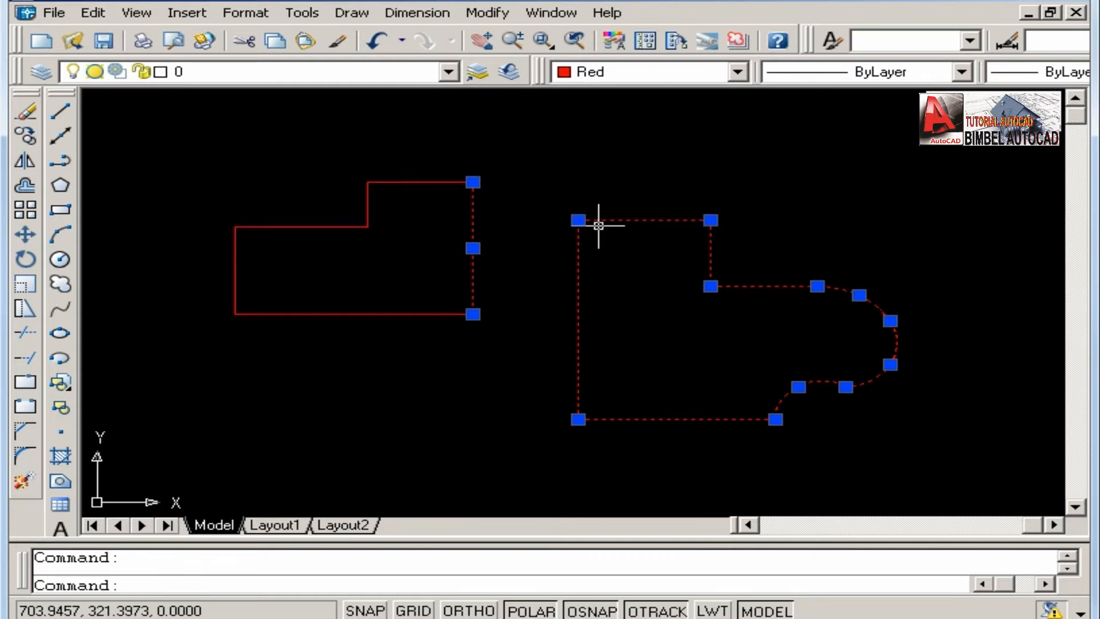
mouse_move(534, 267)
middle_down()
mouse_move(530, 231)
mouse_move(545, 265)
middle_up()
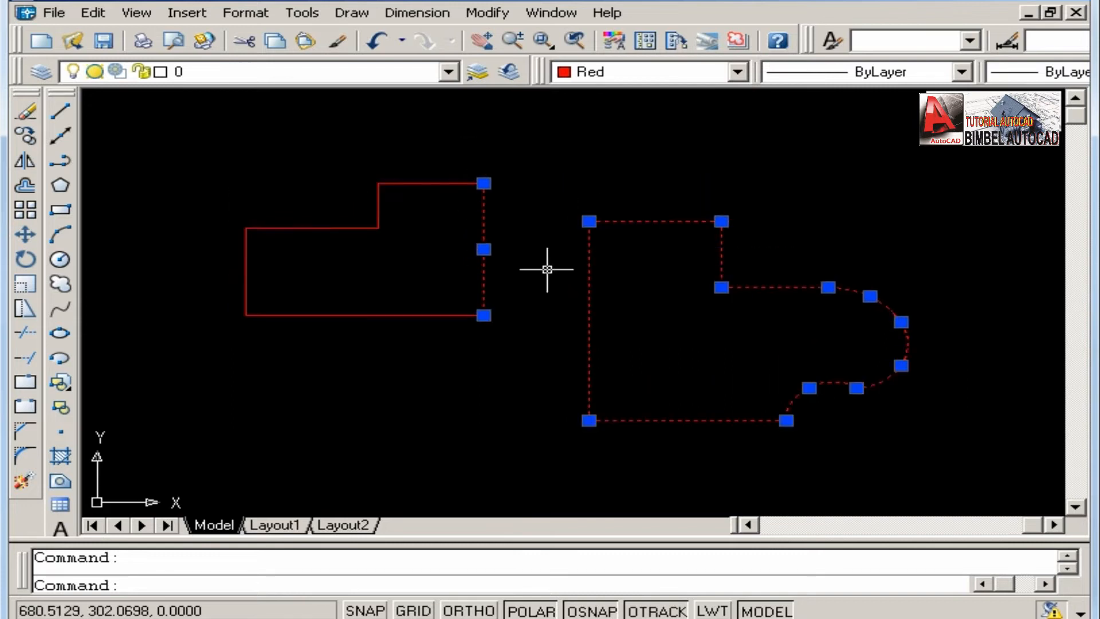
Start a new polyline with a horizontal segment below the stepped outline.
click(59, 160)
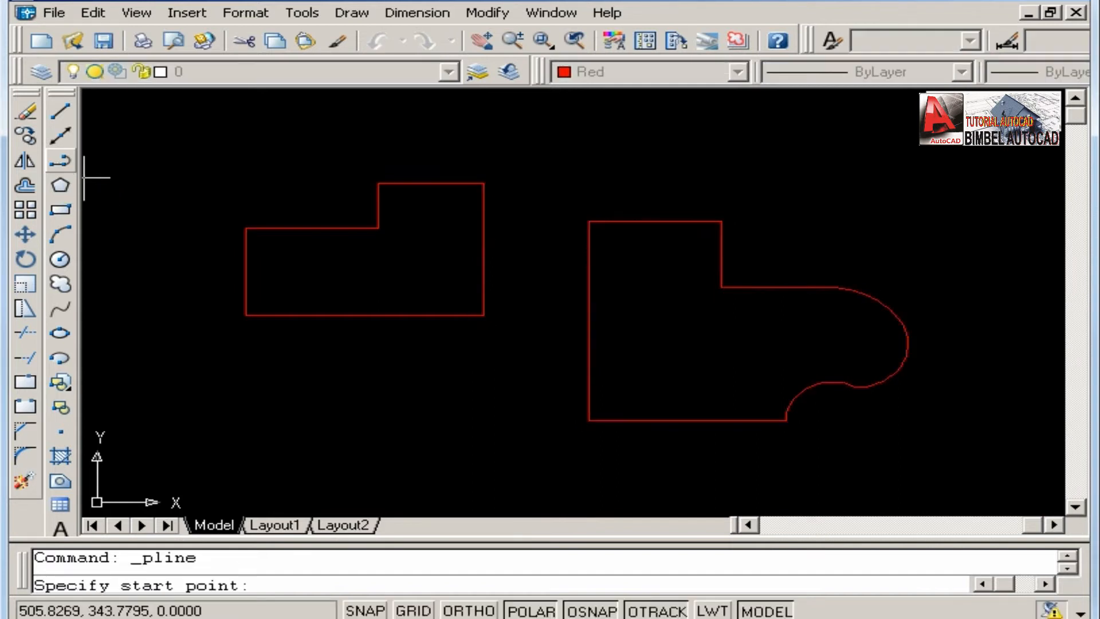
click(221, 401)
click(397, 401)
Set the polyline's starting half-width to 0.2 and pick an ending half-width of about 39.4.
right_click(399, 401)
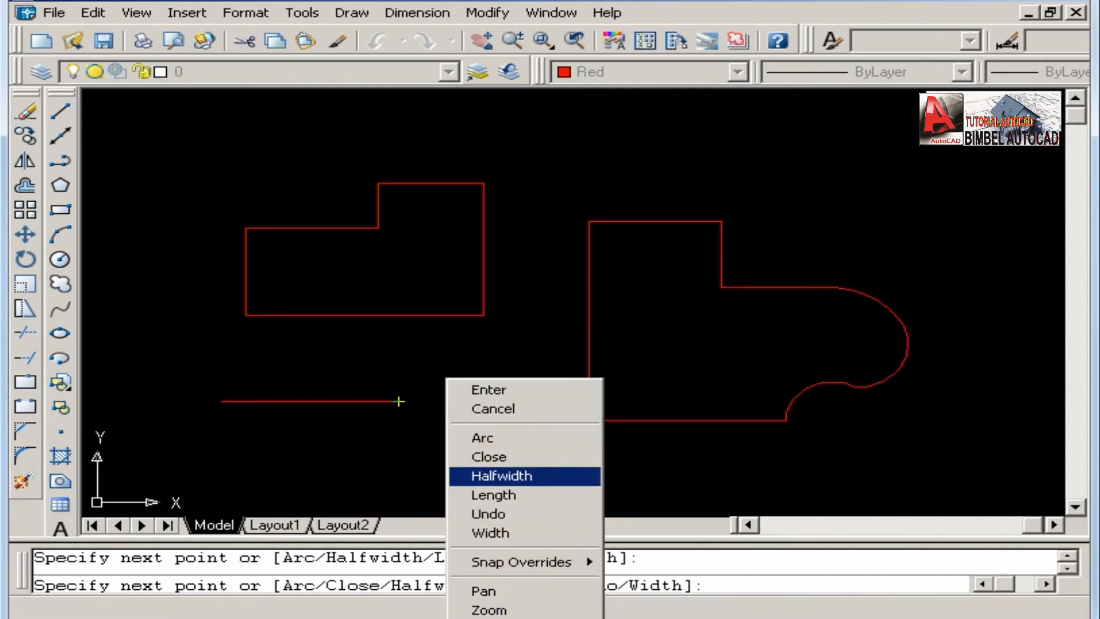
click(523, 476)
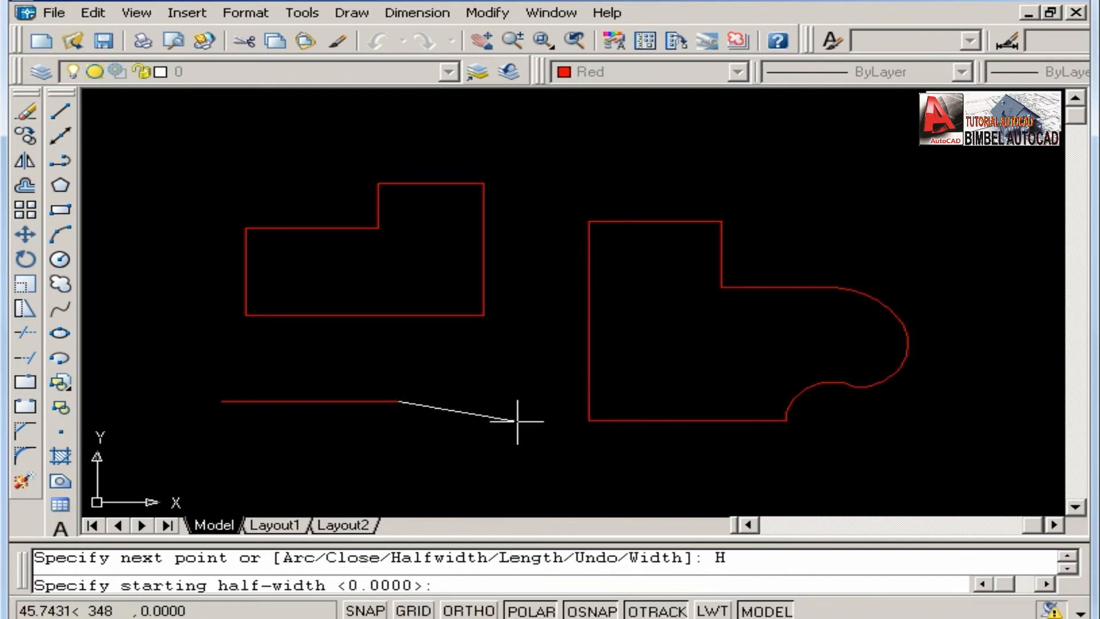
text(.)
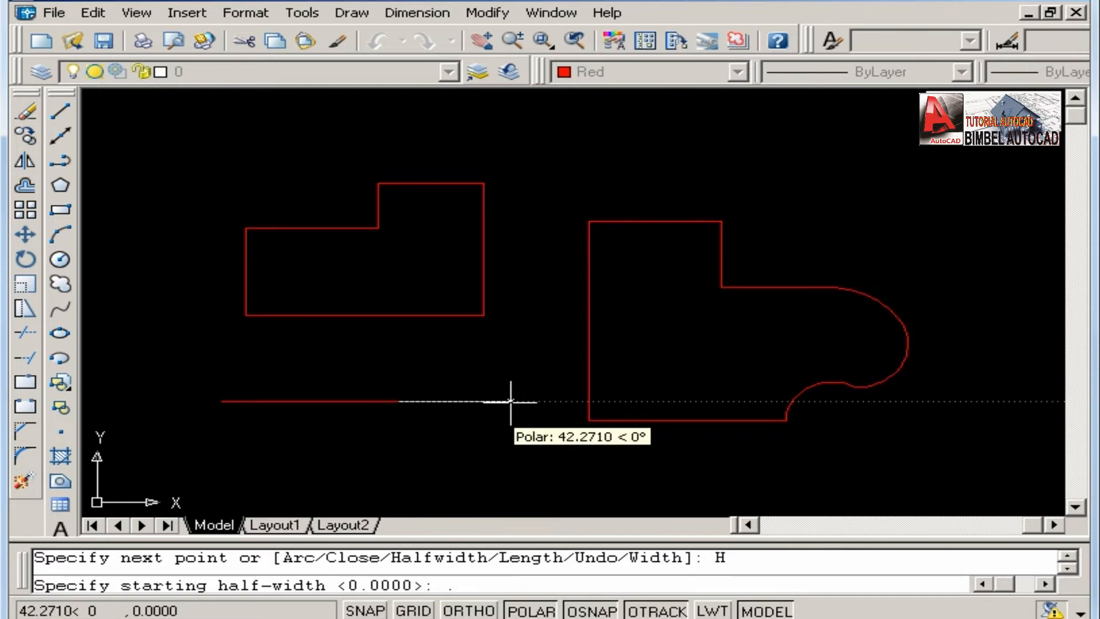
key(BackSpace)
text(0.2)
key(Return)
scroll(511, 401, up, 3)
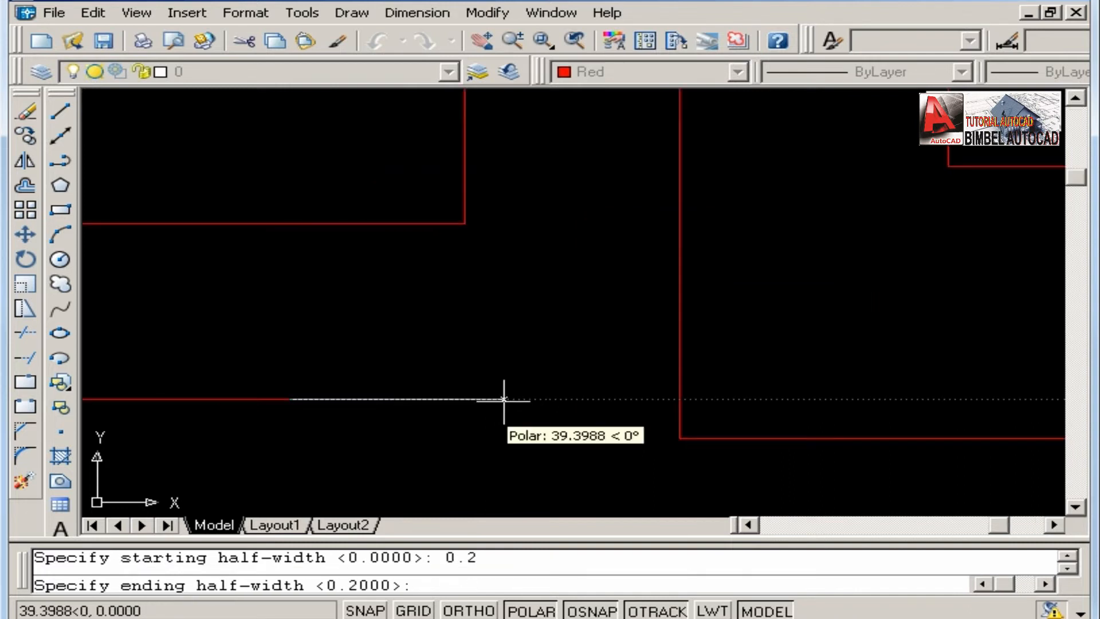
key(Return)
scroll(590, 389, down, 5)
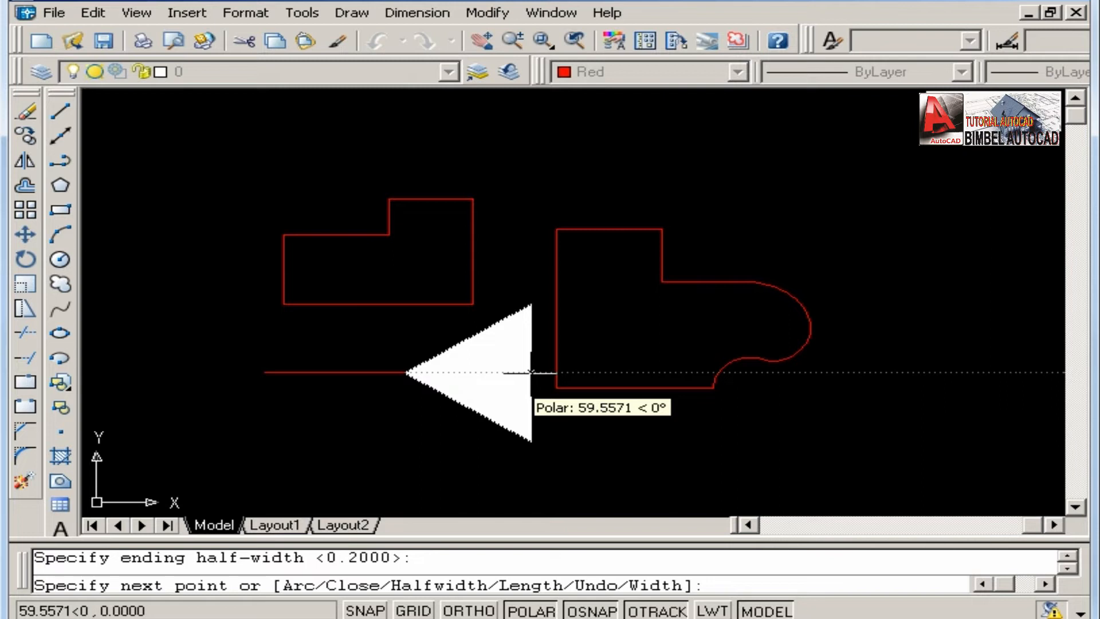
Set the polyline width to 0 at the start and about 98 at the end, and draw a tapered and a uniform segment rightward.
text(w)
key(Return)
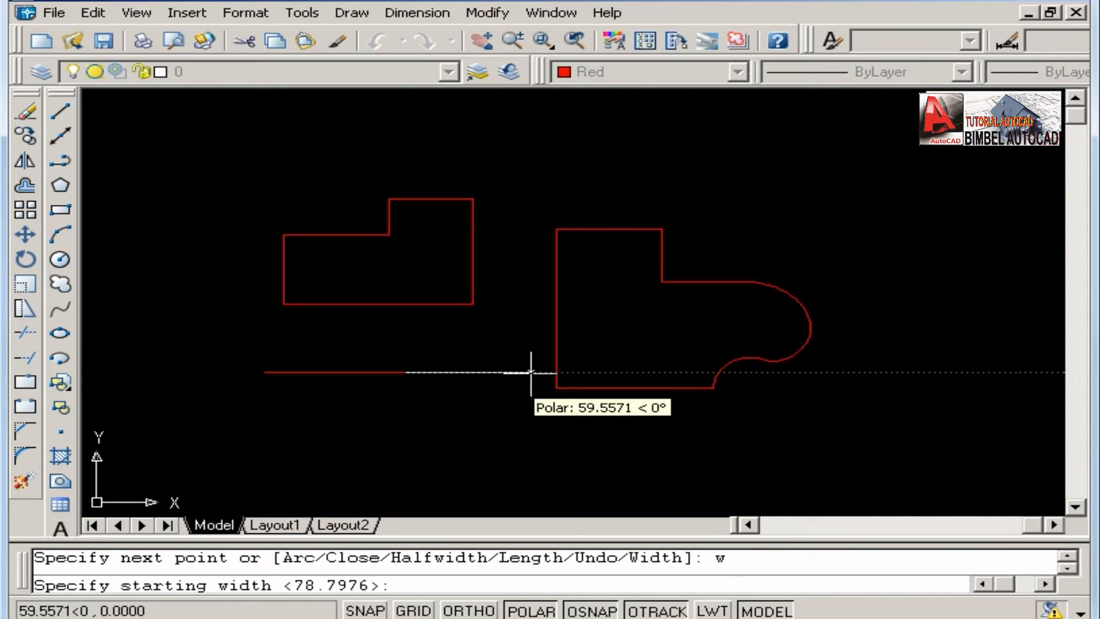
text(0)
key(Return)
key(Return)
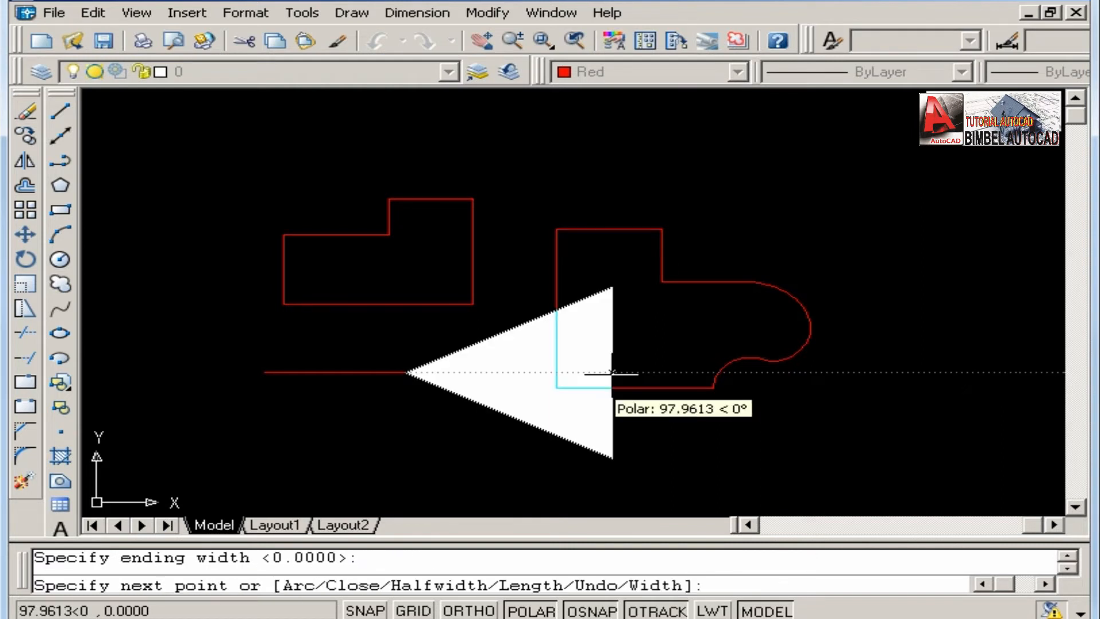
click(840, 372)
click(964, 373)
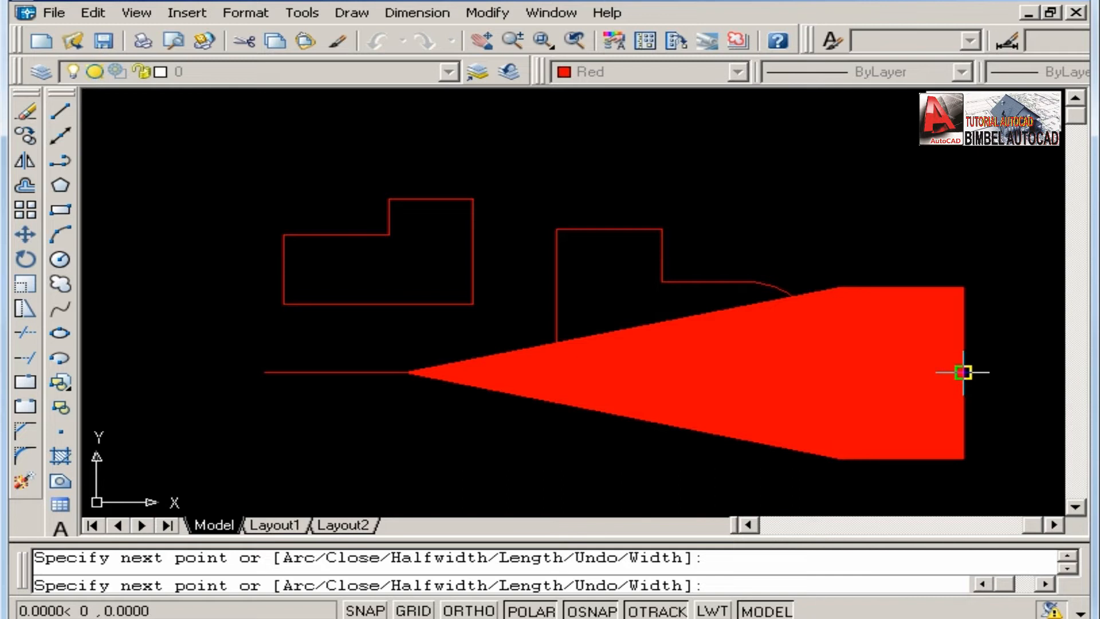
Set the starting and ending half-widths to 0, add a thin horizontal segment to the right, and end the polyline.
middle_drag(974, 373, 744, 330)
right_click(744, 330)
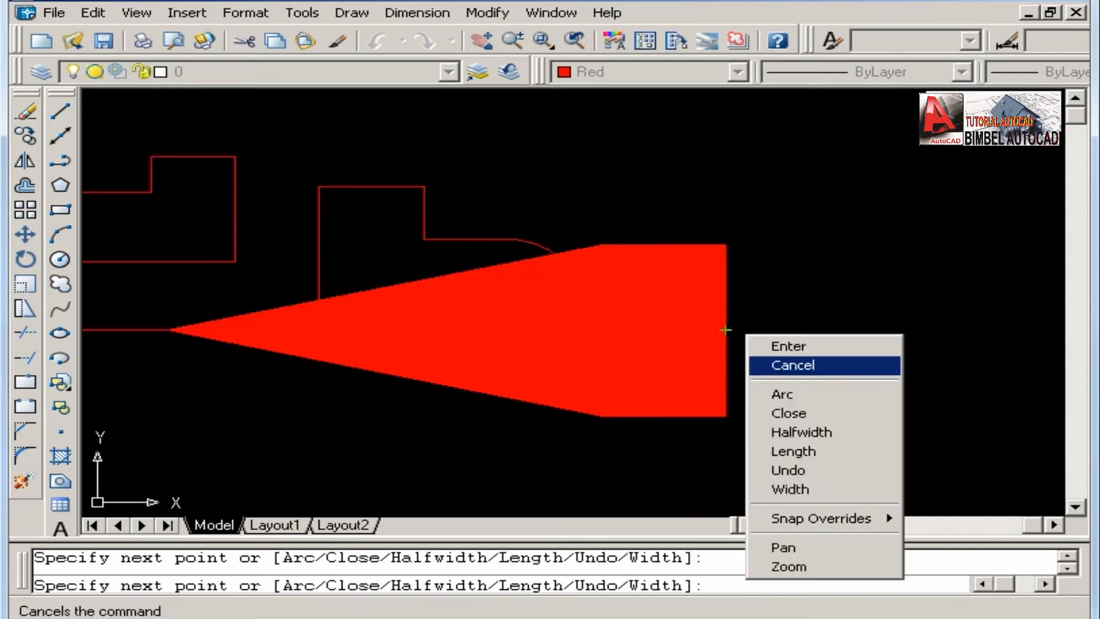
click(821, 428)
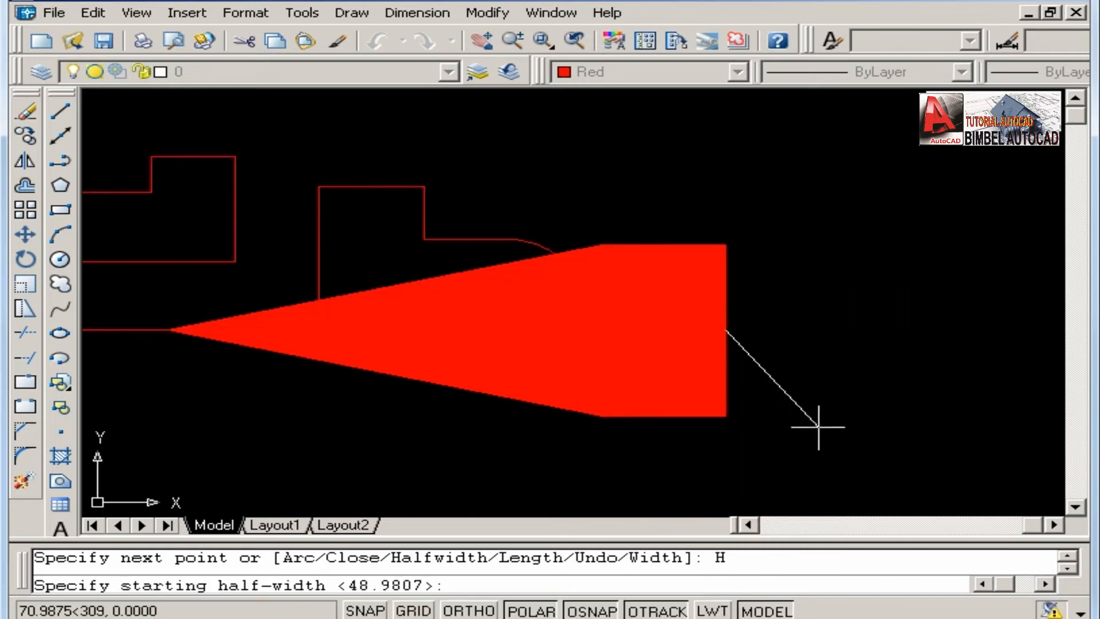
text(0)
key(Return)
text(0)
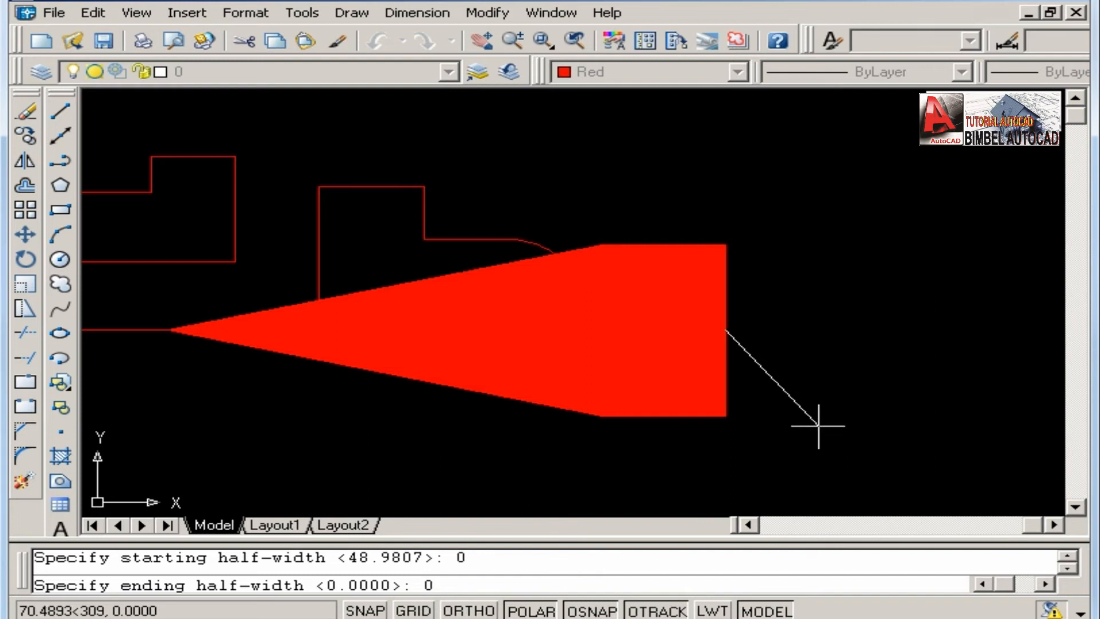
key(Return)
click(967, 331)
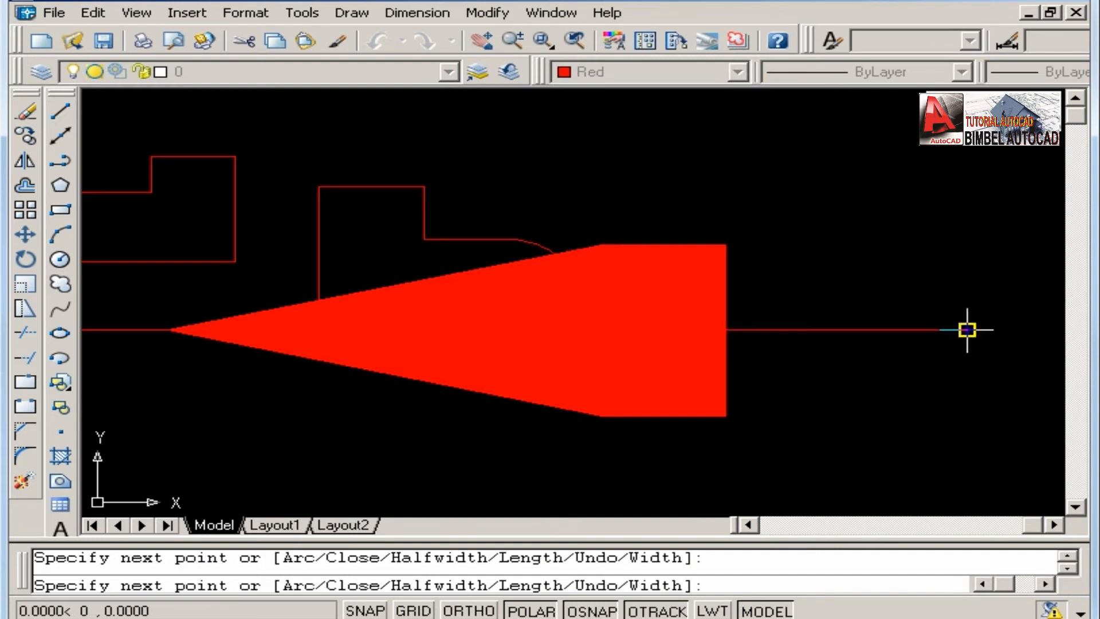
right_click(967, 331)
click(850, 345)
scroll(791, 355, down, 3)
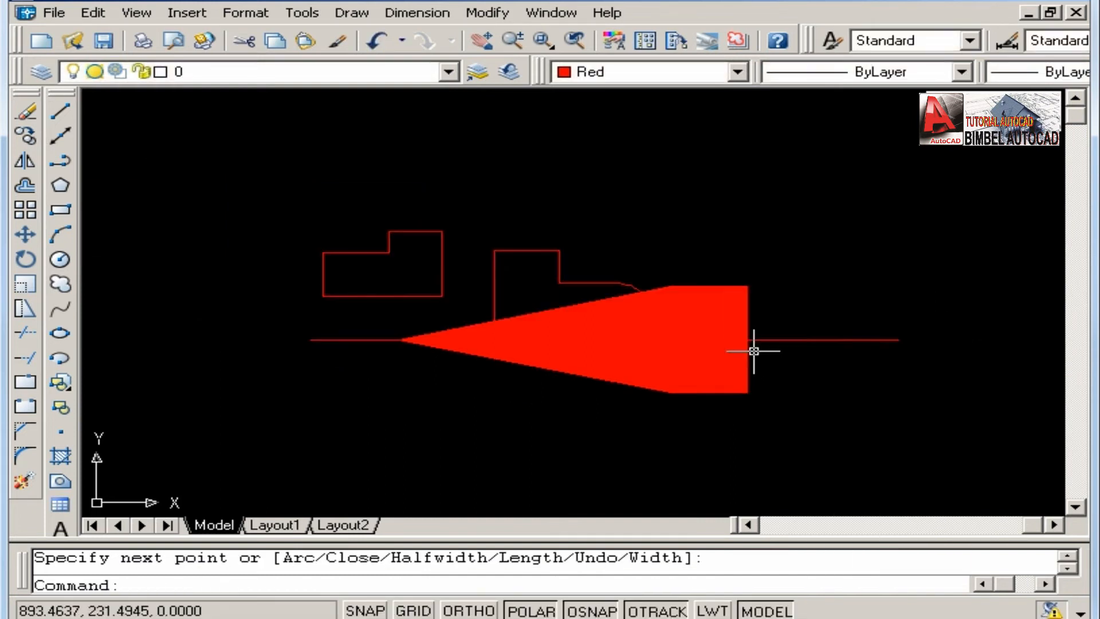
scroll(545, 326, down, 1)
scroll(557, 324, up, 2)
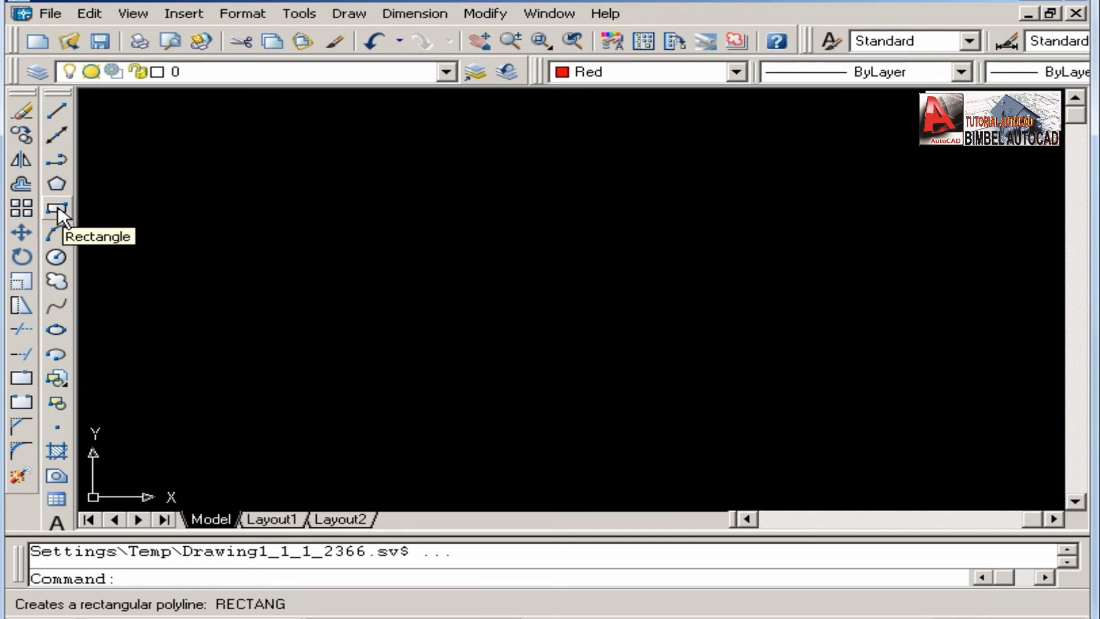
click(58, 210)
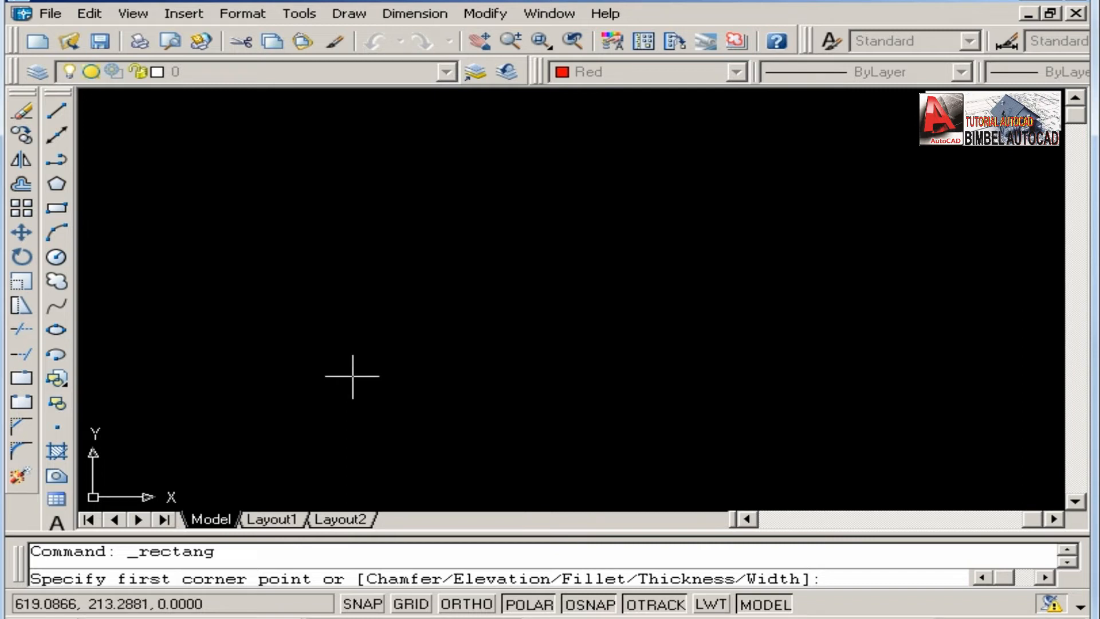
click(330, 396)
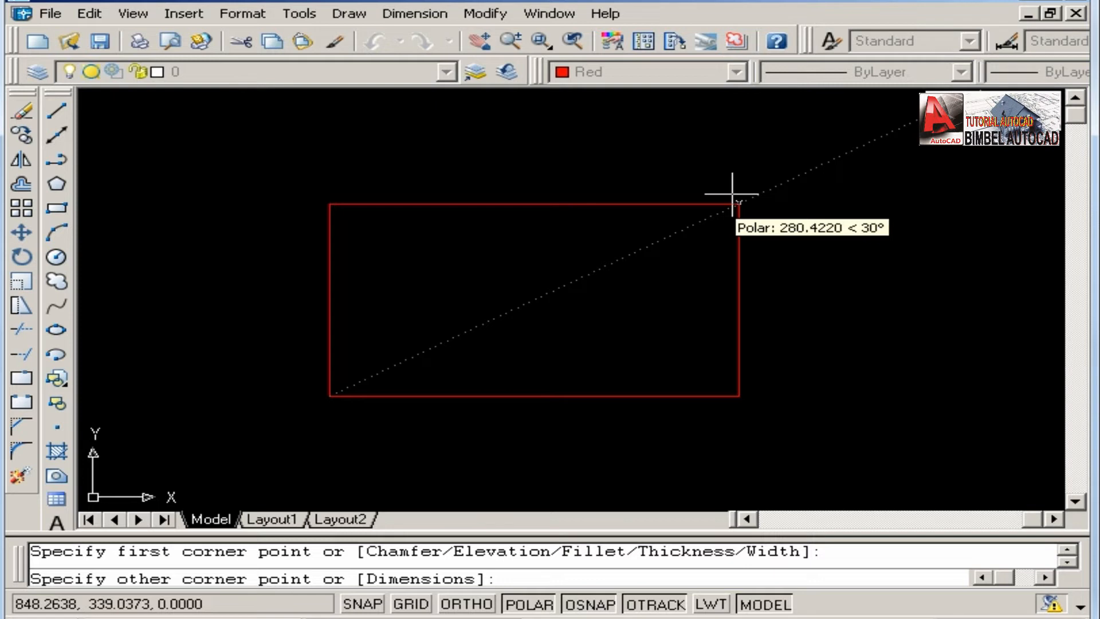
text(@)
text(49)
key(BackSpace)
text(0)
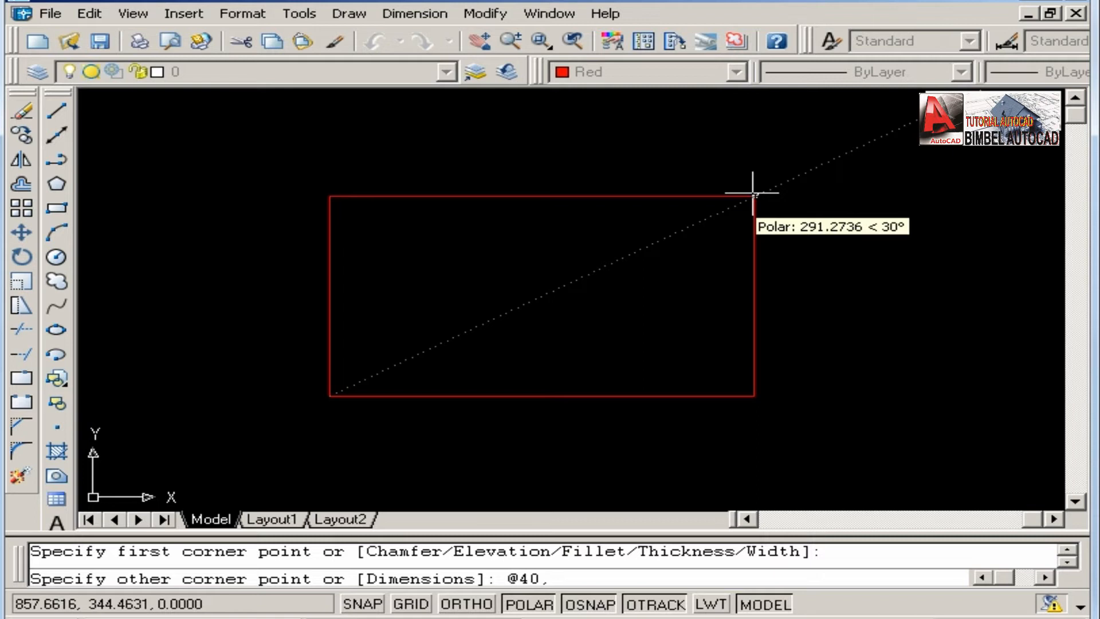
text(,)
key(BackSpace)
text(20)
key(Return)
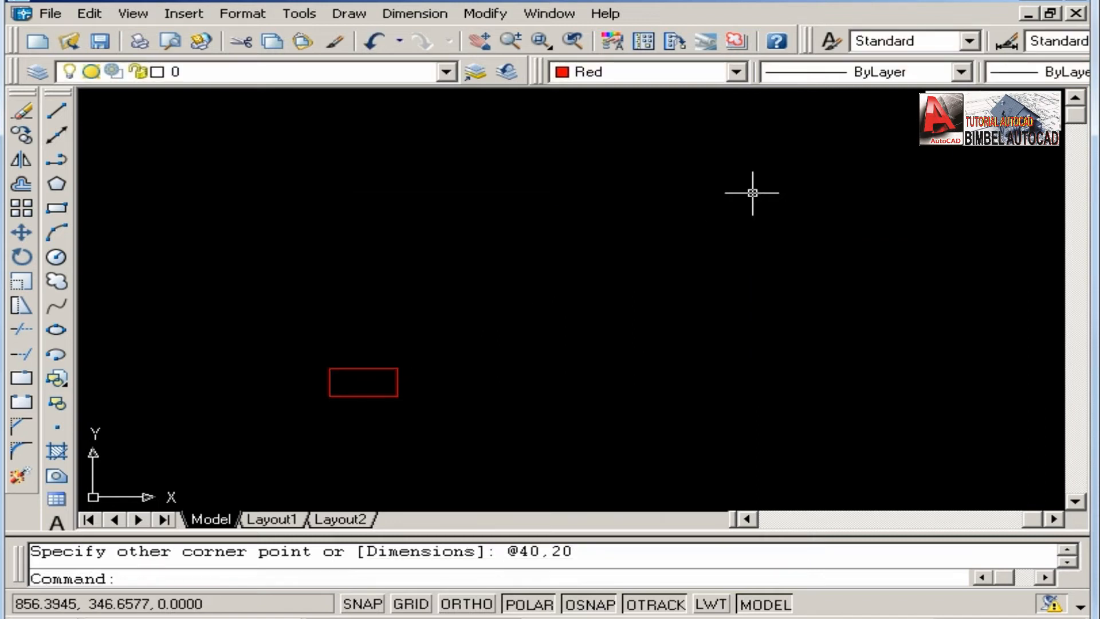
Examine the new 40 by 20 rectangle at different magnifications.
scroll(366, 416, up, 2)
scroll(366, 417, up, 2)
middle_drag(387, 369, 551, 328)
scroll(557, 300, up, 4)
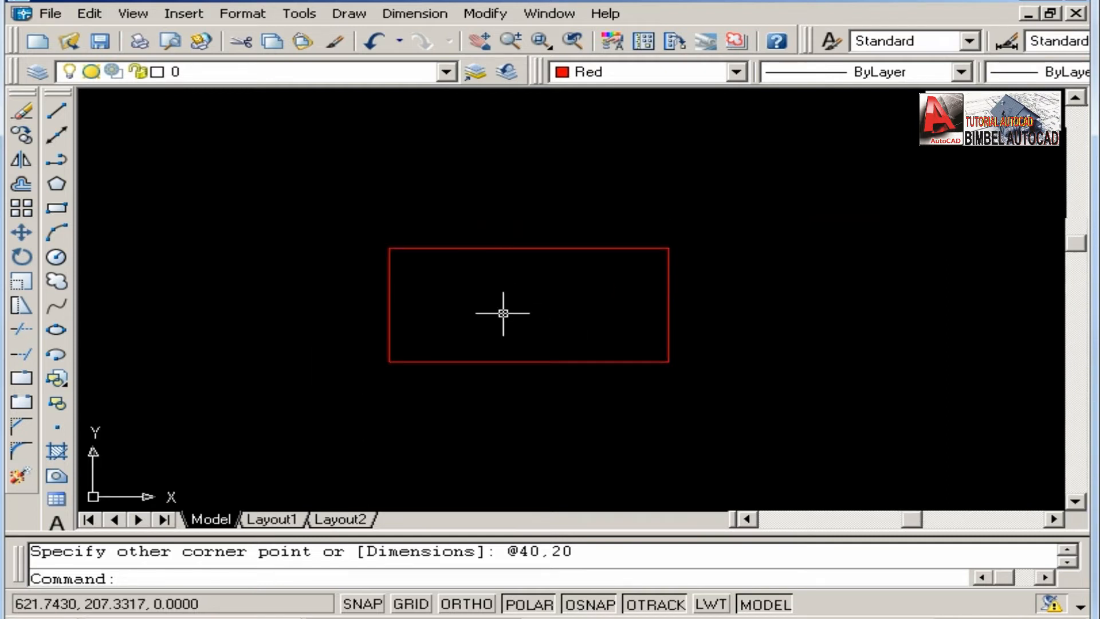
scroll(498, 324, up, 2)
scroll(498, 324, down, 1)
scroll(498, 324, up, 1)
scroll(501, 325, down, 1)
scroll(492, 259, up, 3)
middle_drag(498, 319, 506, 255)
scroll(506, 258, down, 6)
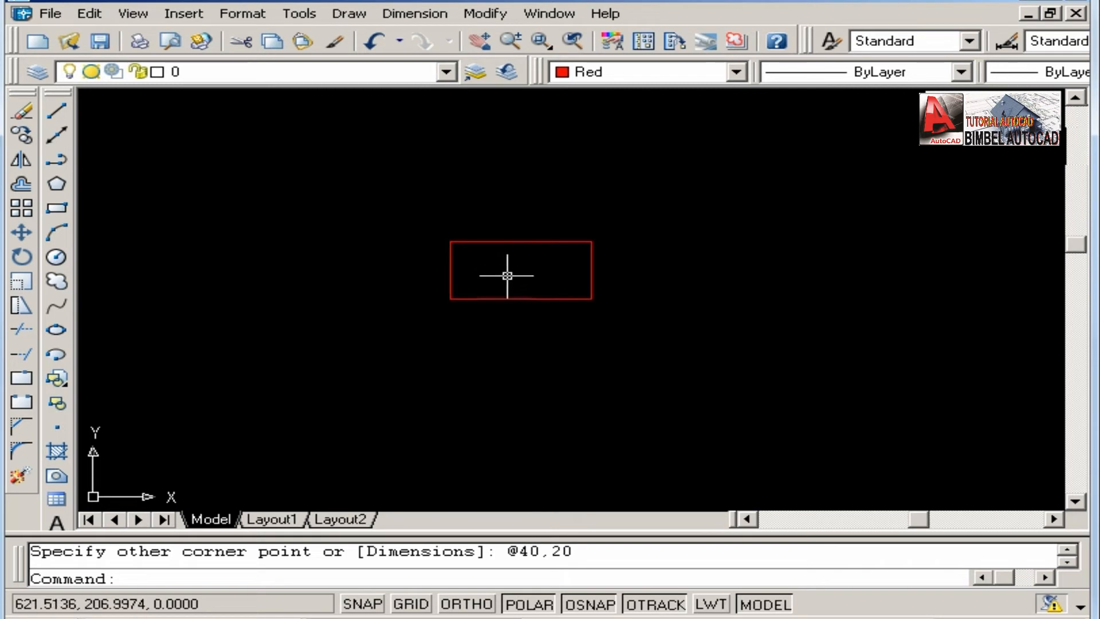
scroll(507, 275, up, 6)
scroll(506, 249, down, 2)
middle_drag(535, 258, 535, 294)
scroll(535, 294, up, 2)
scroll(535, 294, down, 3)
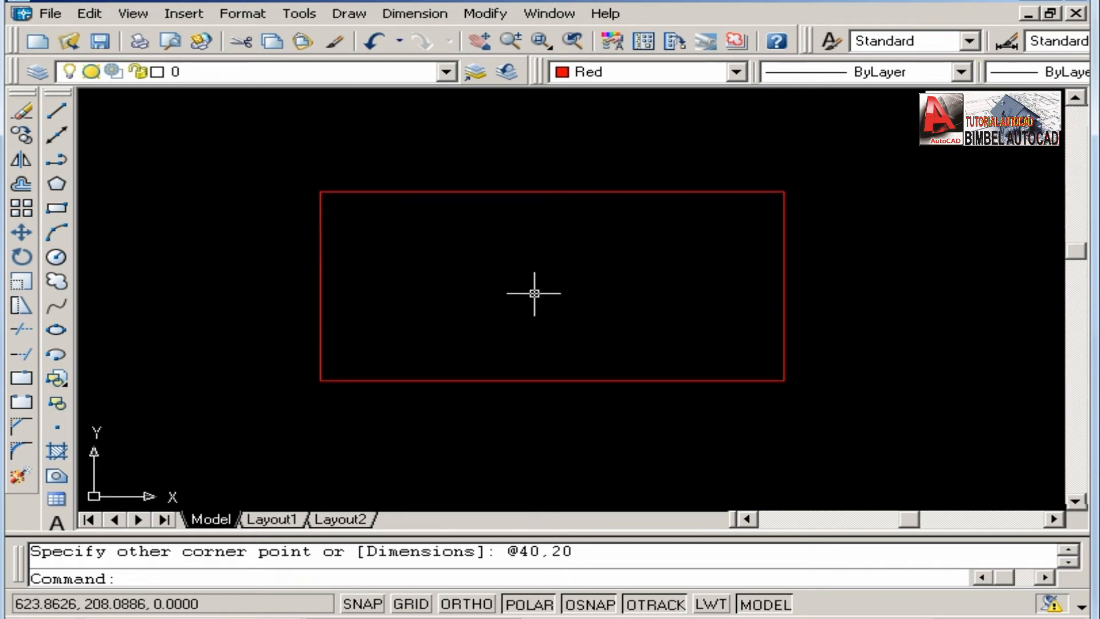
middle_drag(535, 272, 538, 288)
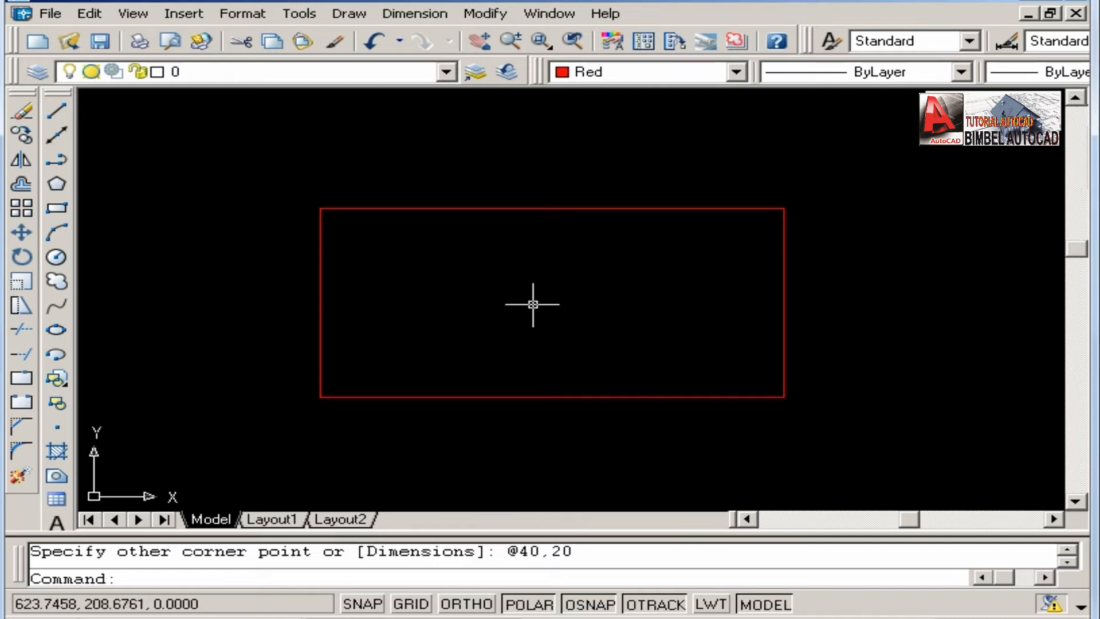
Examine the 40 by 20 rectangle by repeatedly enlarging and reducing the view around its interior.
scroll(506, 302, up, 4)
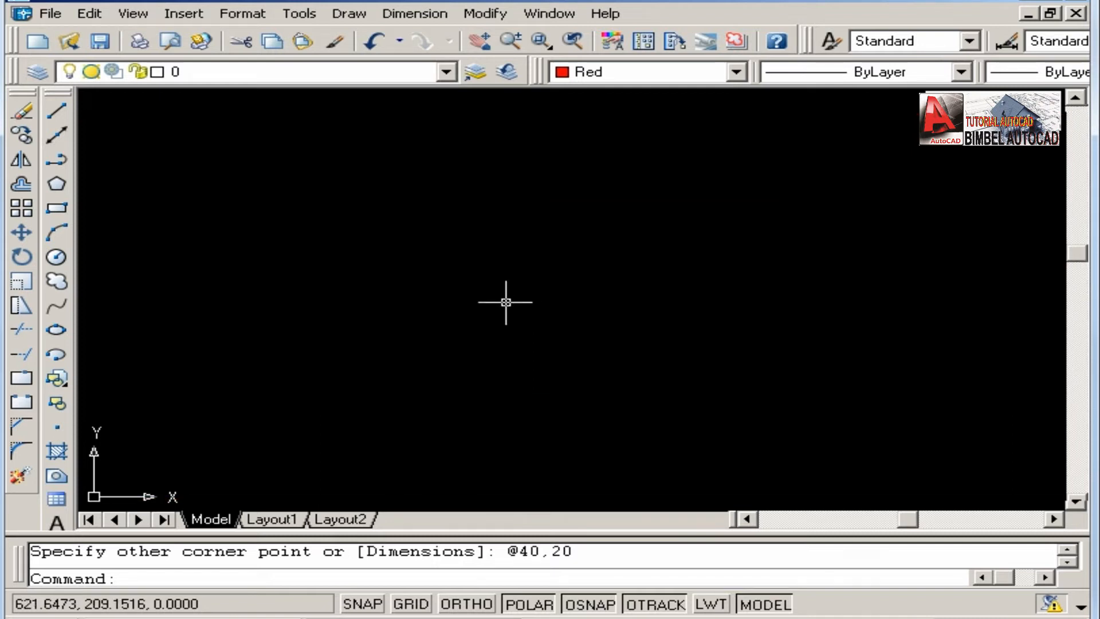
scroll(533, 273, down, 4)
scroll(532, 272, up, 1)
scroll(533, 273, down, 4)
scroll(536, 277, up, 2)
scroll(535, 277, up, 2)
scroll(535, 276, down, 5)
scroll(535, 277, up, 6)
scroll(535, 277, down, 3)
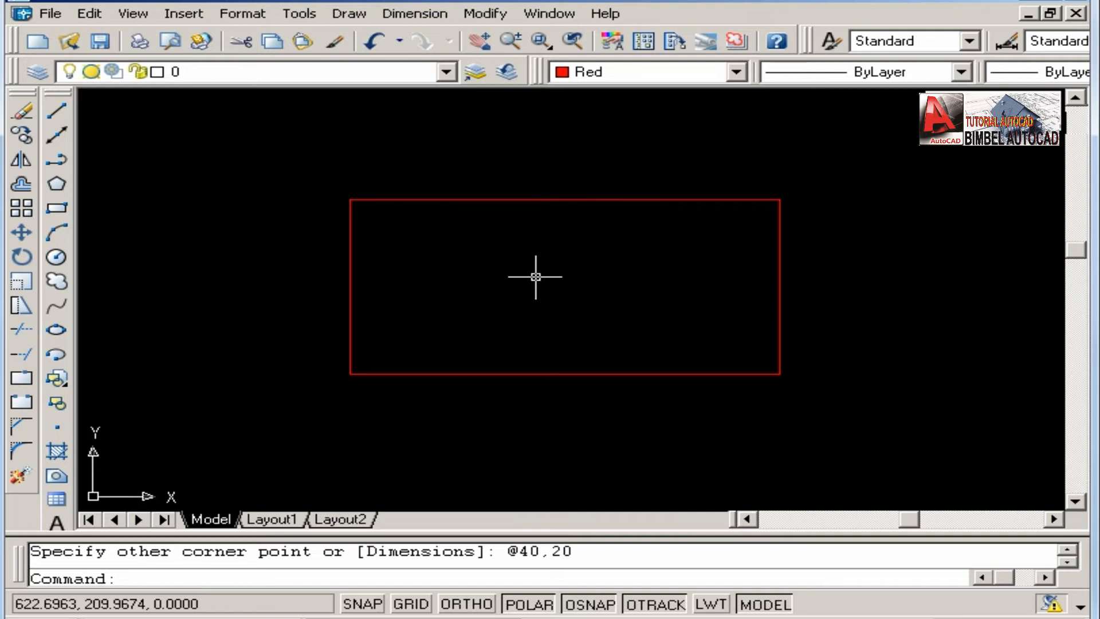
middle_drag(535, 277, 547, 301)
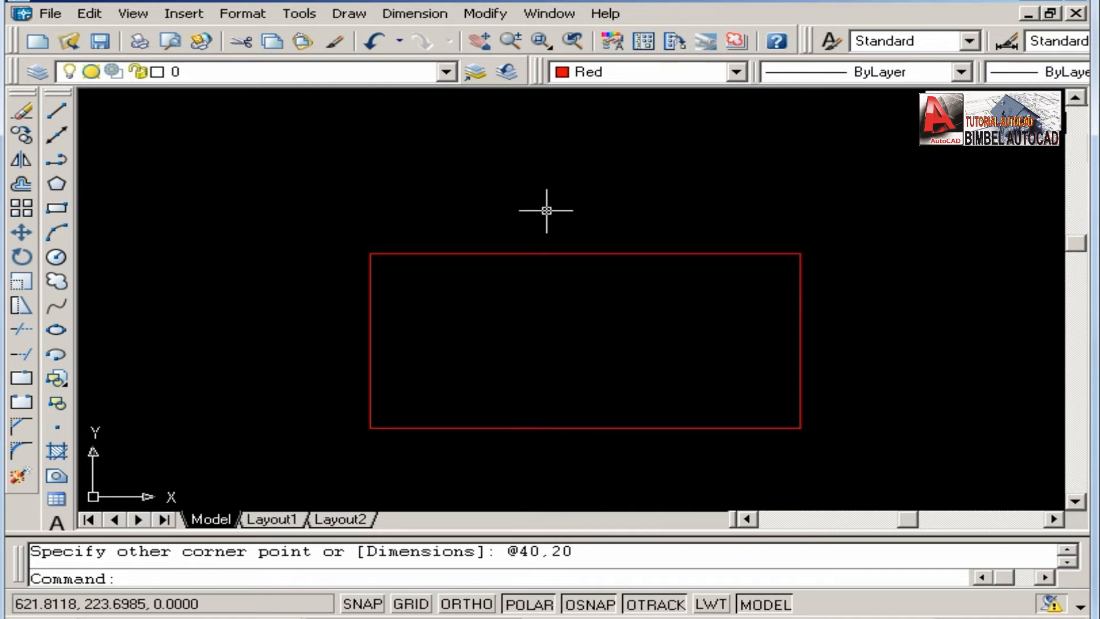
Use Zoom Realtime to magnify and shrink the view of the rectangle.
click(504, 42)
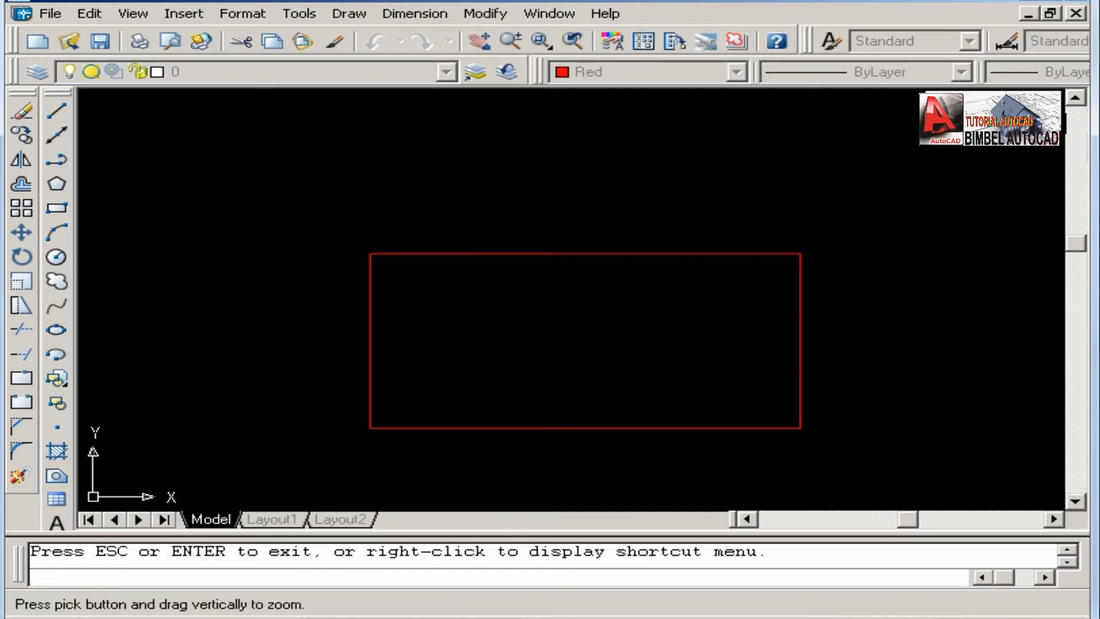
middle_drag(554, 316, 517, 304)
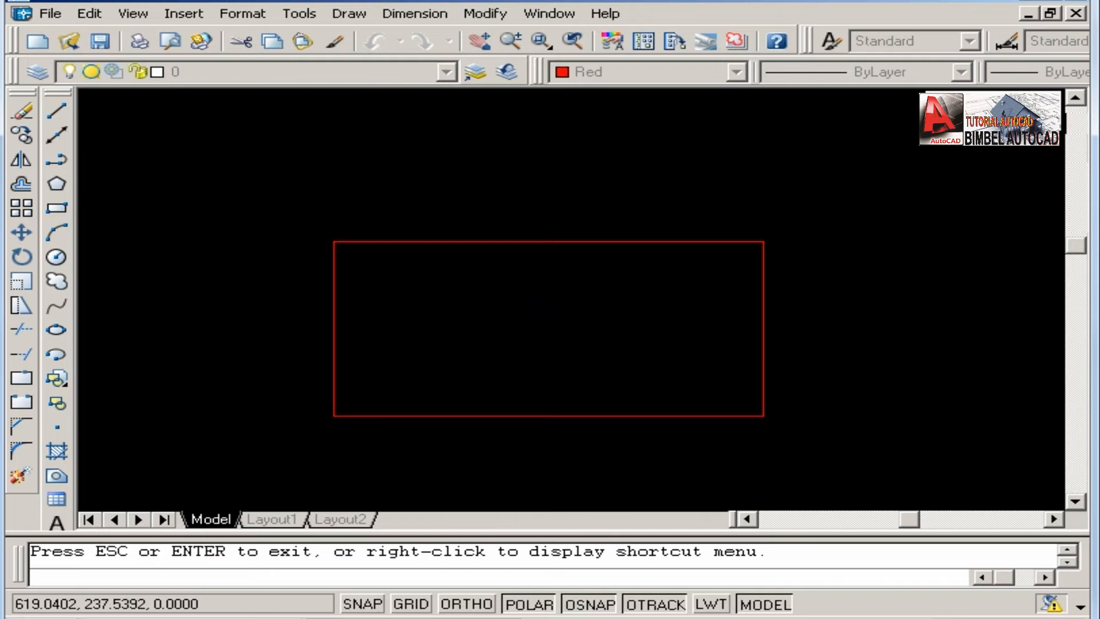
drag(571, 335, 572, 260)
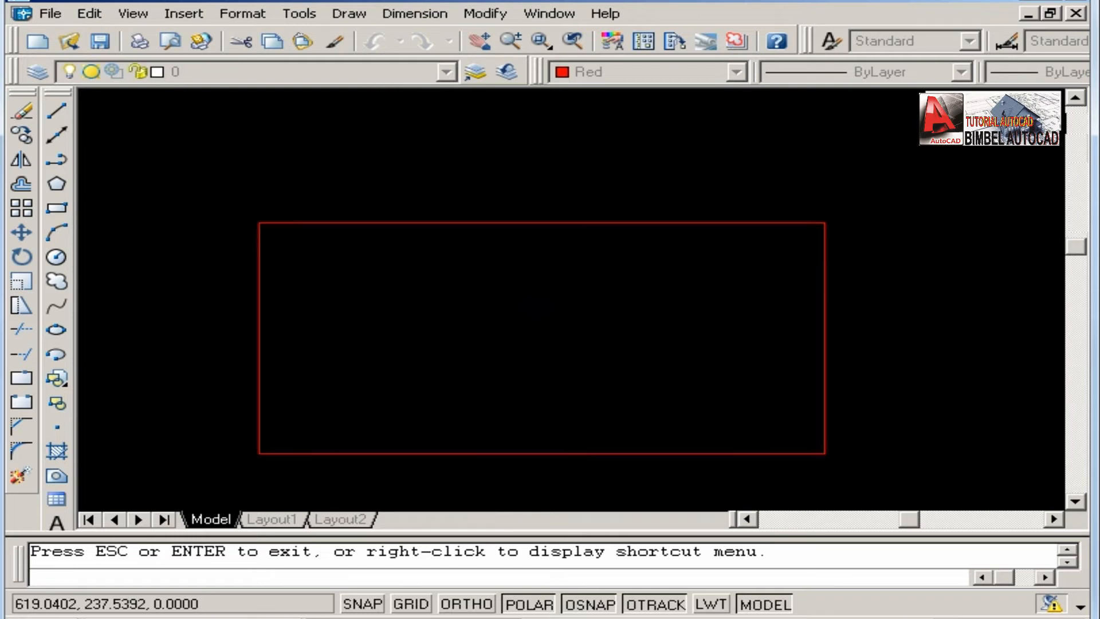
mouse_move(553, 312)
mouse_down()
mouse_move(553, 252)
mouse_move(553, 327)
mouse_up()
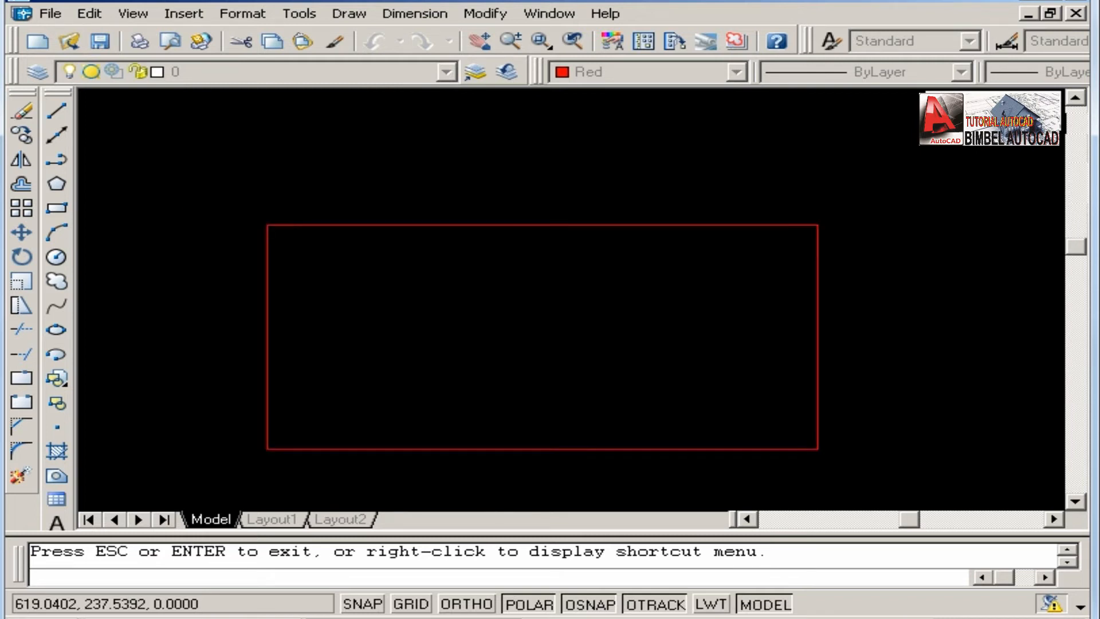
drag(558, 229, 558, 278)
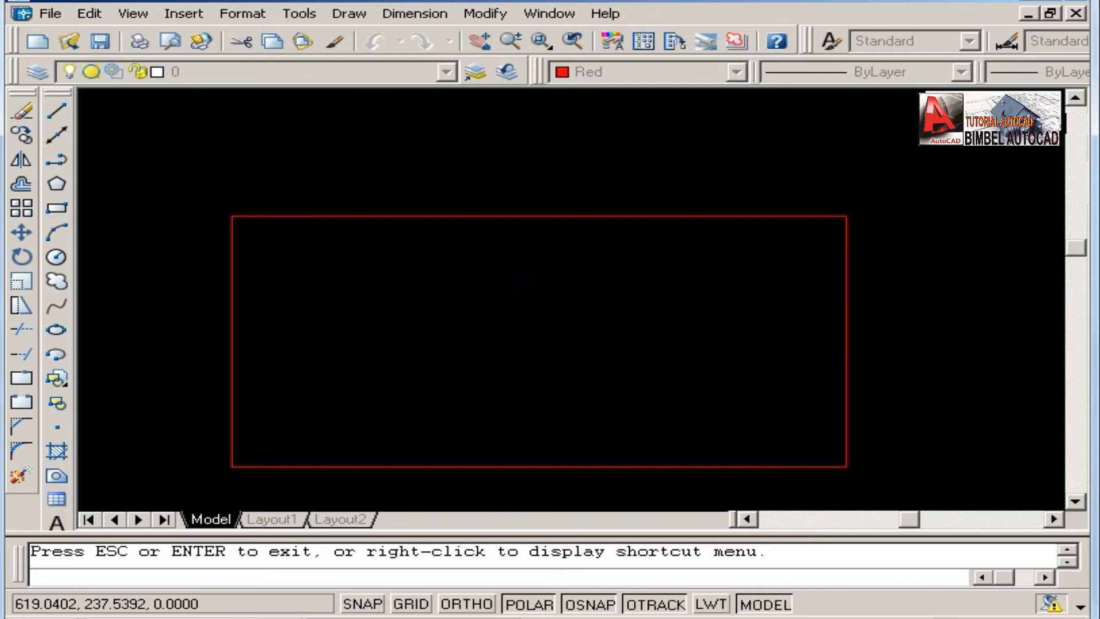
Switch from realtime zoom to realtime Pan and shift the rectangle around the drawing area.
right_click(517, 278)
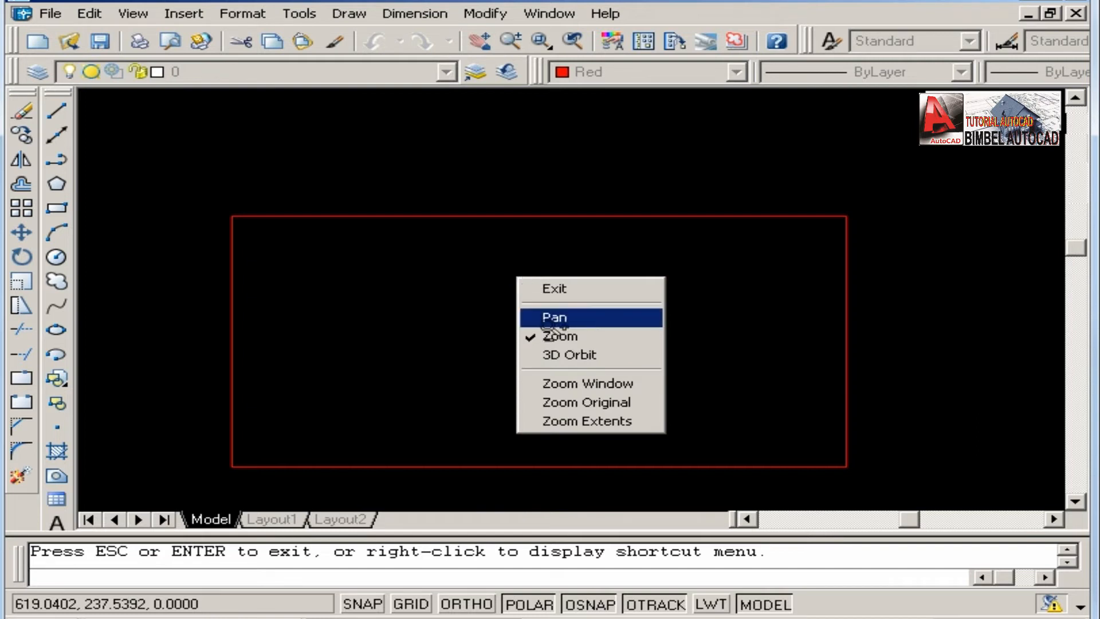
click(551, 319)
drag(631, 346, 619, 327)
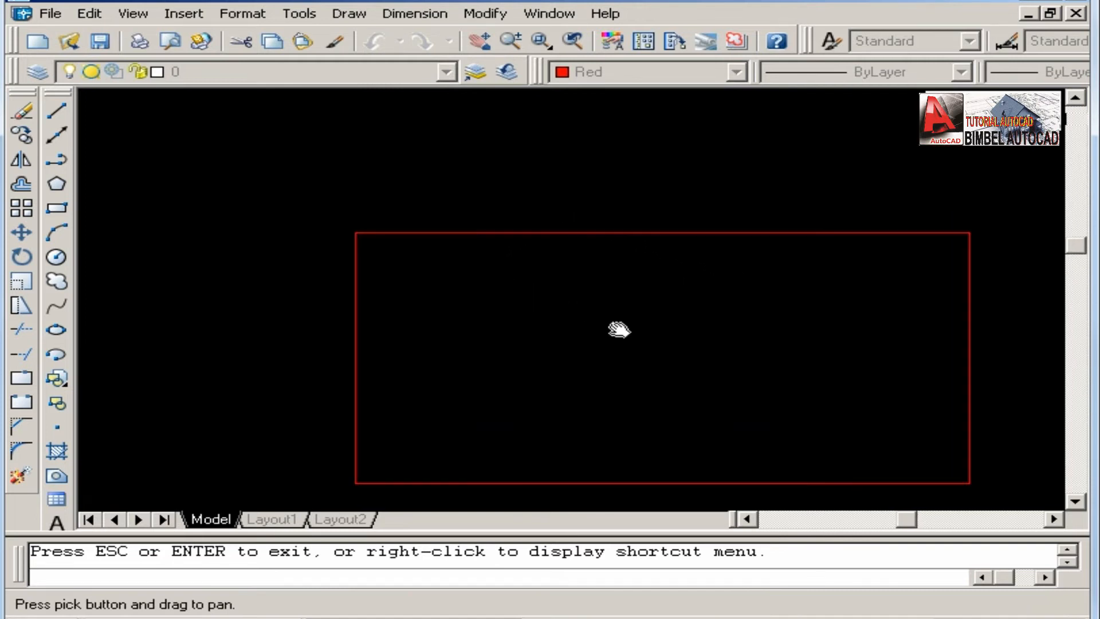
drag(694, 334, 588, 254)
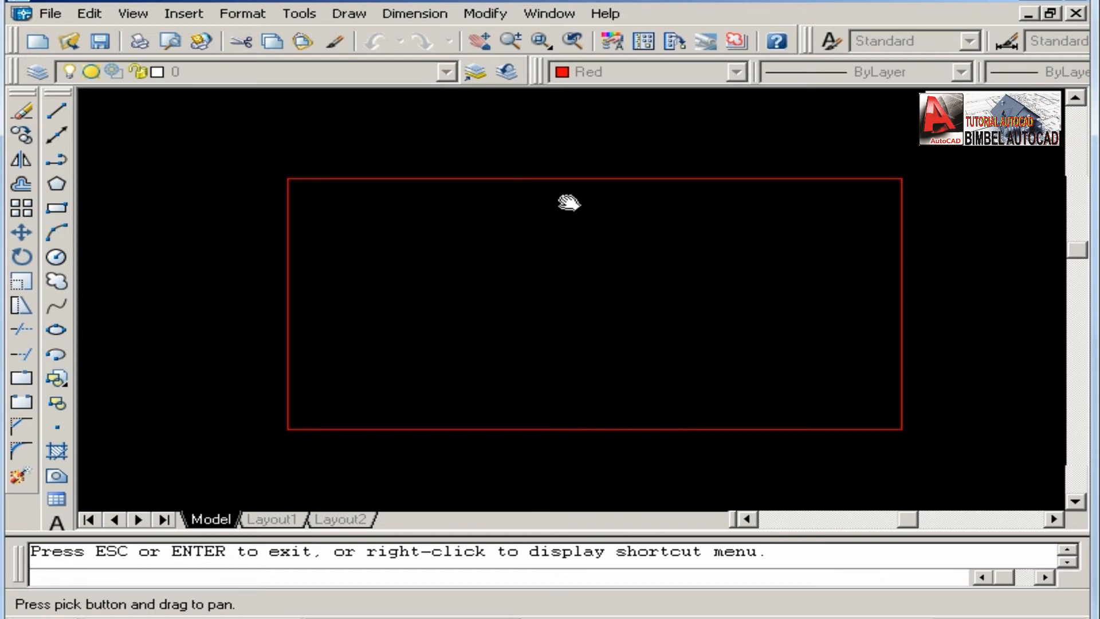
Fit the rectangle to the view with Zoom Extents, reduce it slightly, and exit the realtime view mode.
right_click(554, 267)
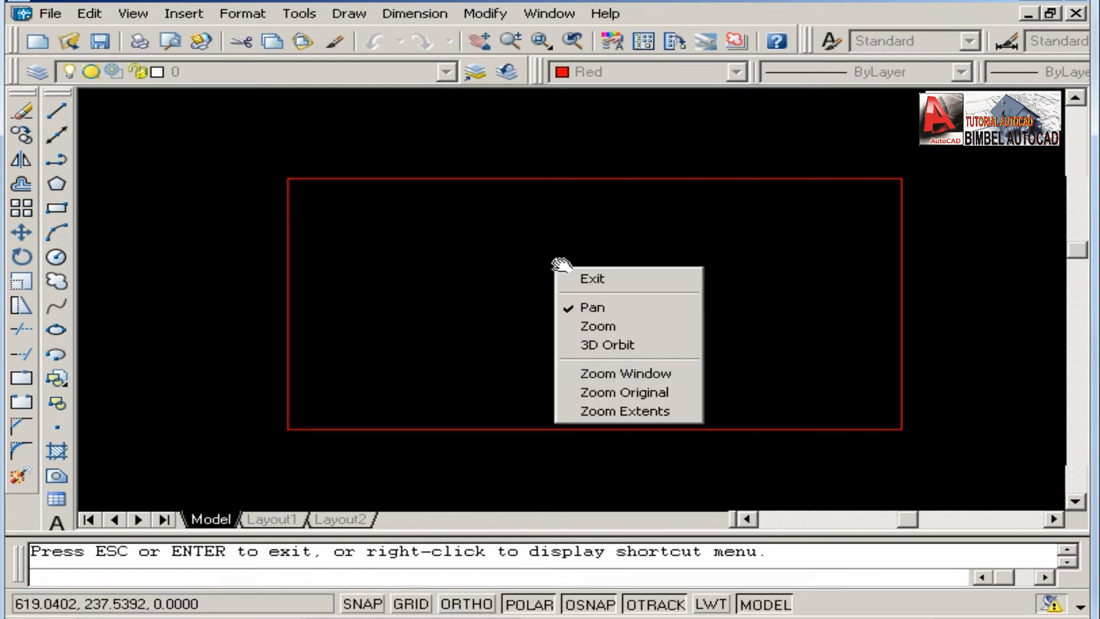
click(647, 412)
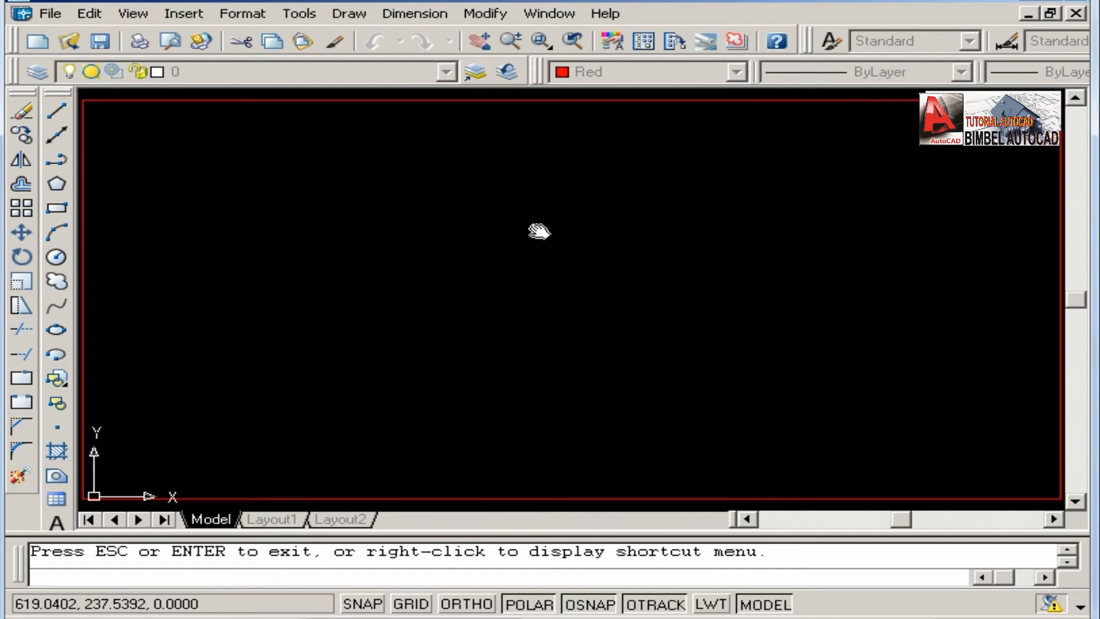
scroll(538, 231, down, 4)
scroll(540, 243, up, 2)
drag(540, 243, 547, 269)
right_click(547, 268)
click(564, 279)
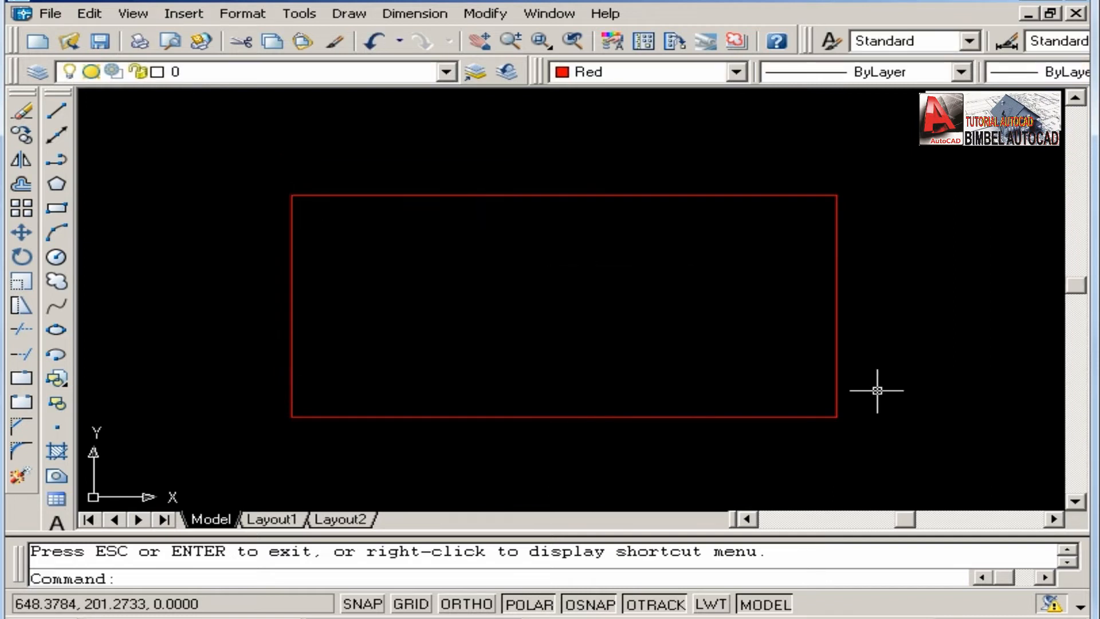
Draw a 5-sided polygon in the empty area right of the rectangle, inscribed in a circle of radius 20.
scroll(593, 291, down, 4)
scroll(619, 302, up, 3)
scroll(588, 298, up, 2)
middle_drag(589, 298, 620, 298)
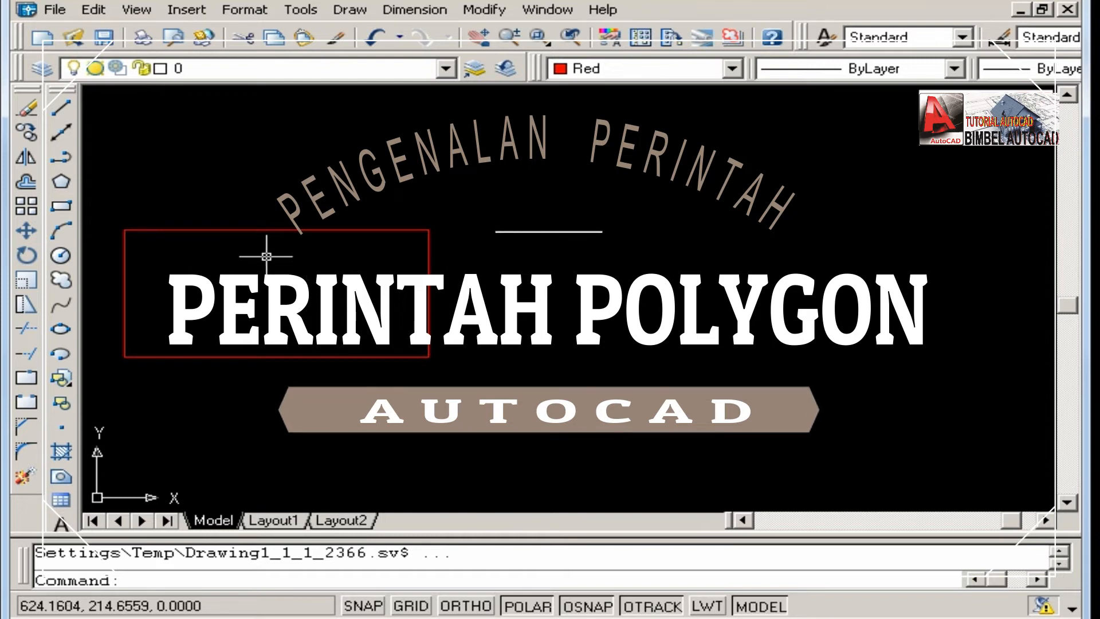
click(62, 182)
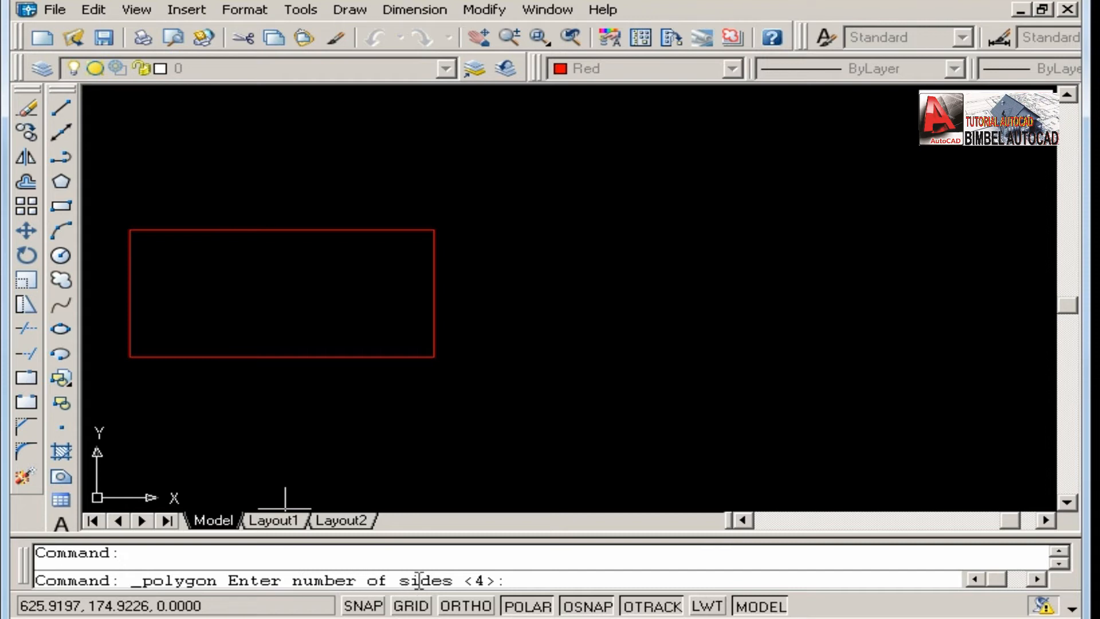
middle_drag(498, 315, 509, 328)
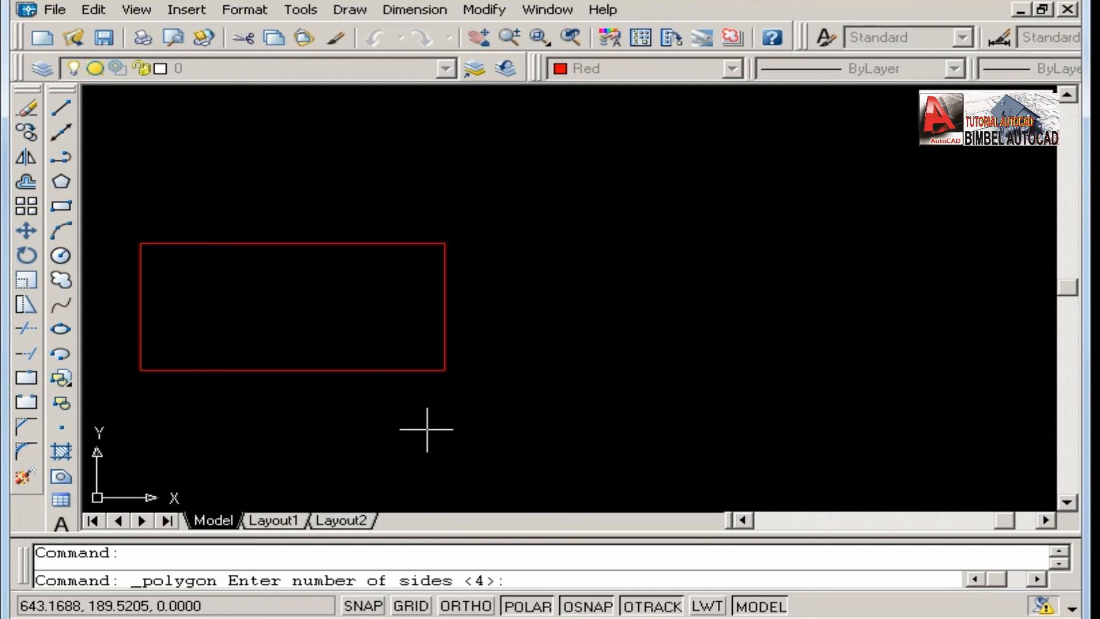
text(5)
key(Return)
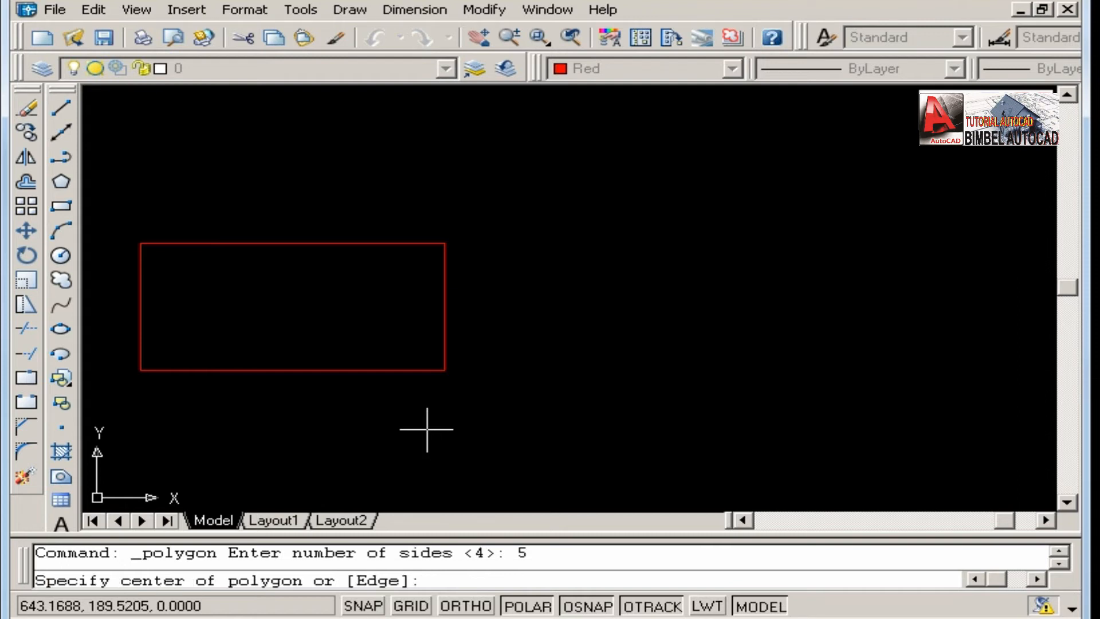
click(962, 572)
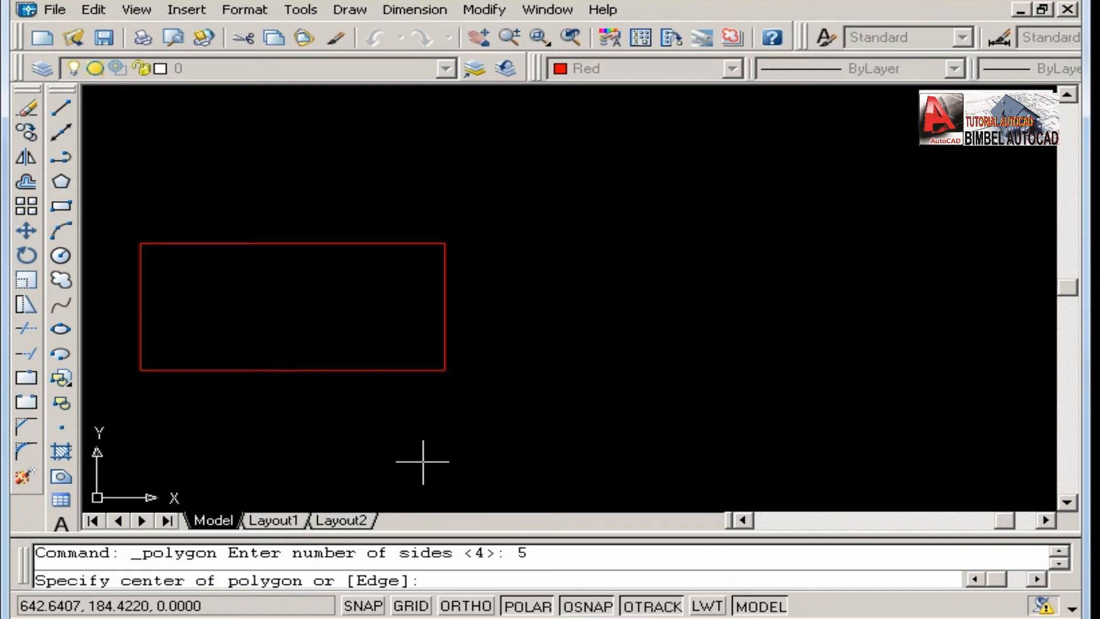
middle_drag(517, 304, 528, 301)
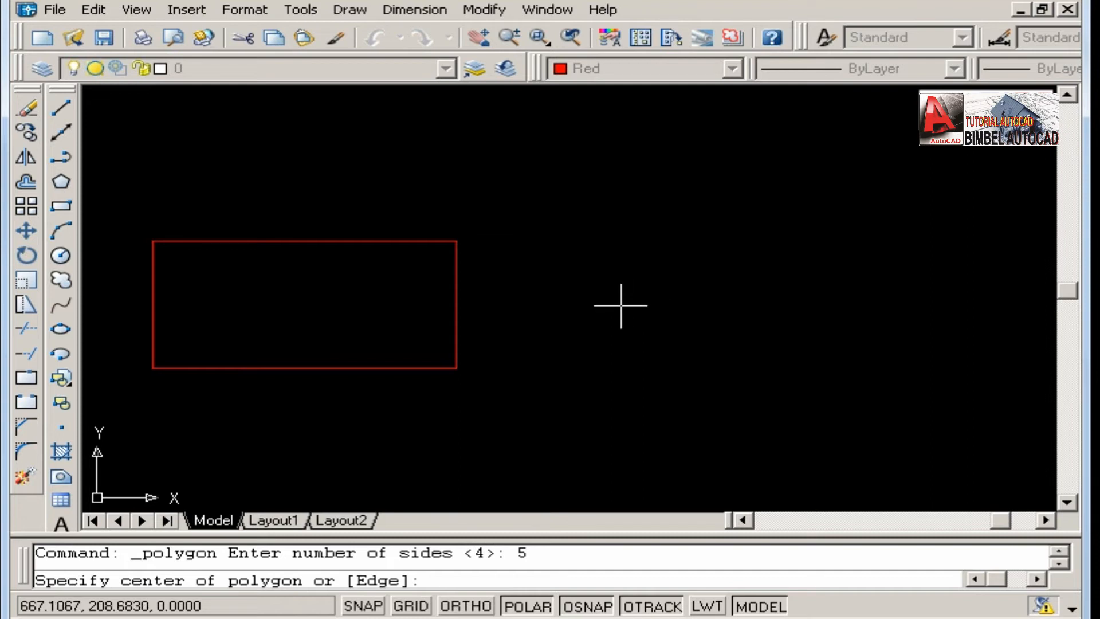
click(620, 306)
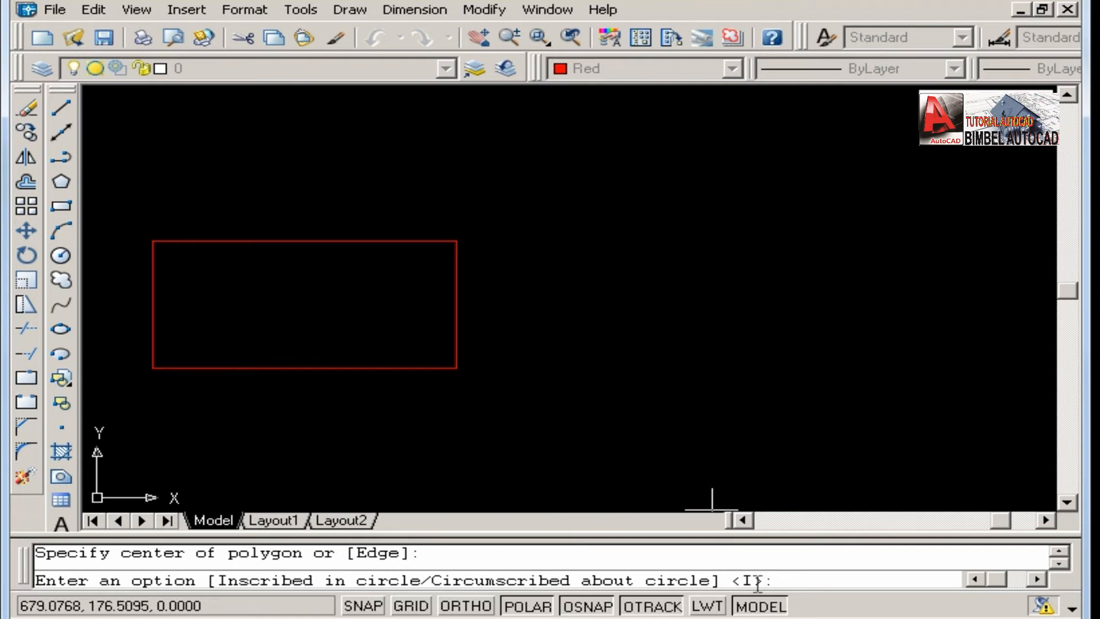
key(Return)
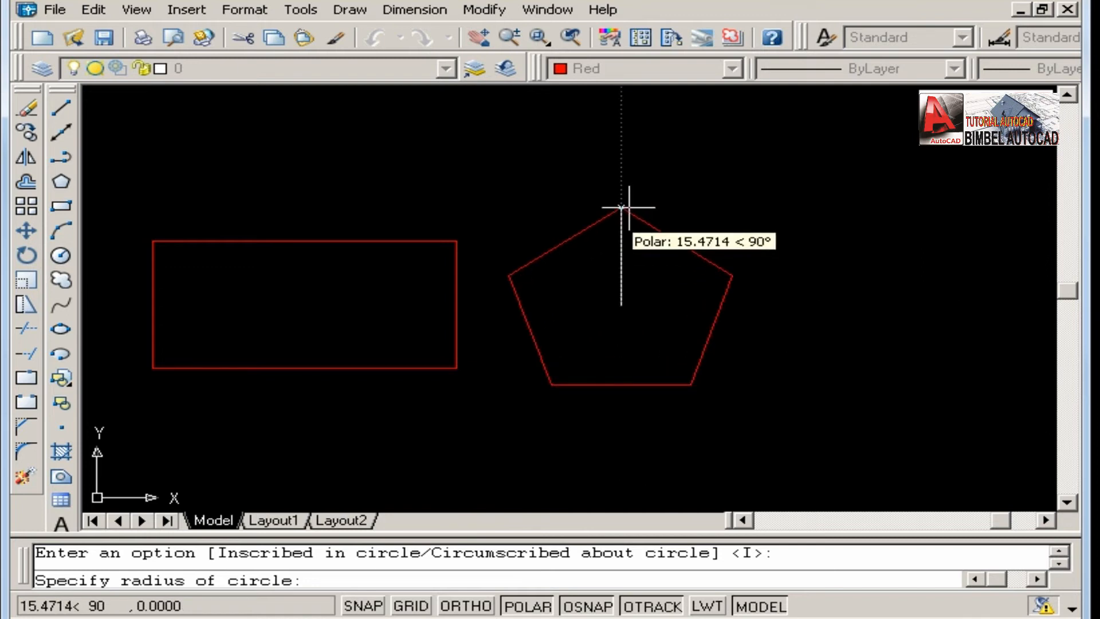
text(20)
key(Return)
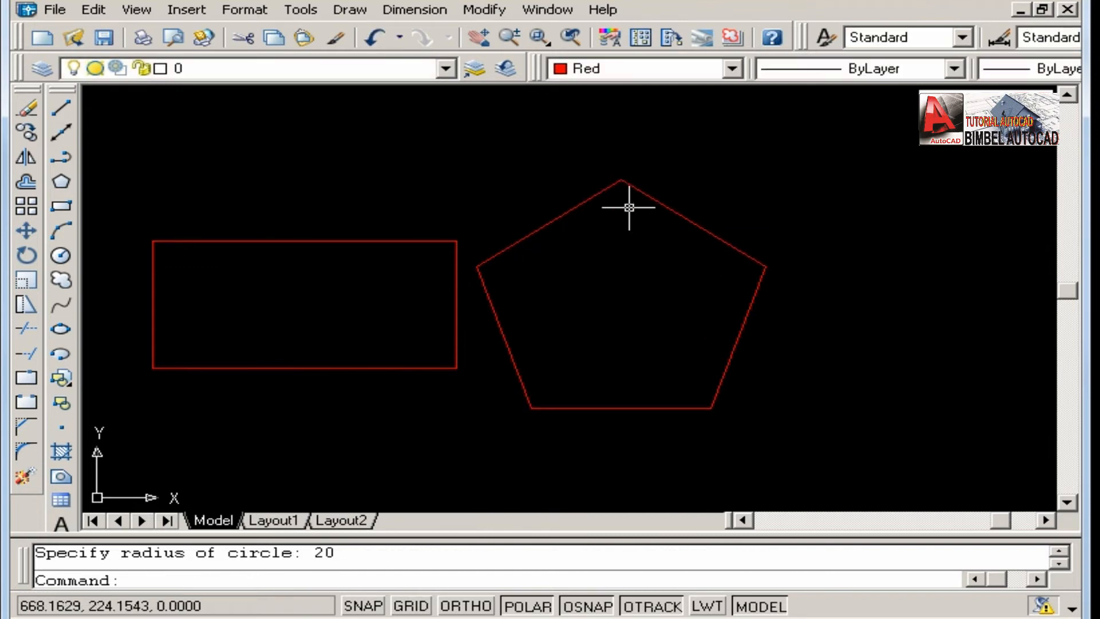
Draw a second 5-sided polygon to the right of the first pentagon, circumscribed about a circle of radius 20.
scroll(593, 348, down, 1)
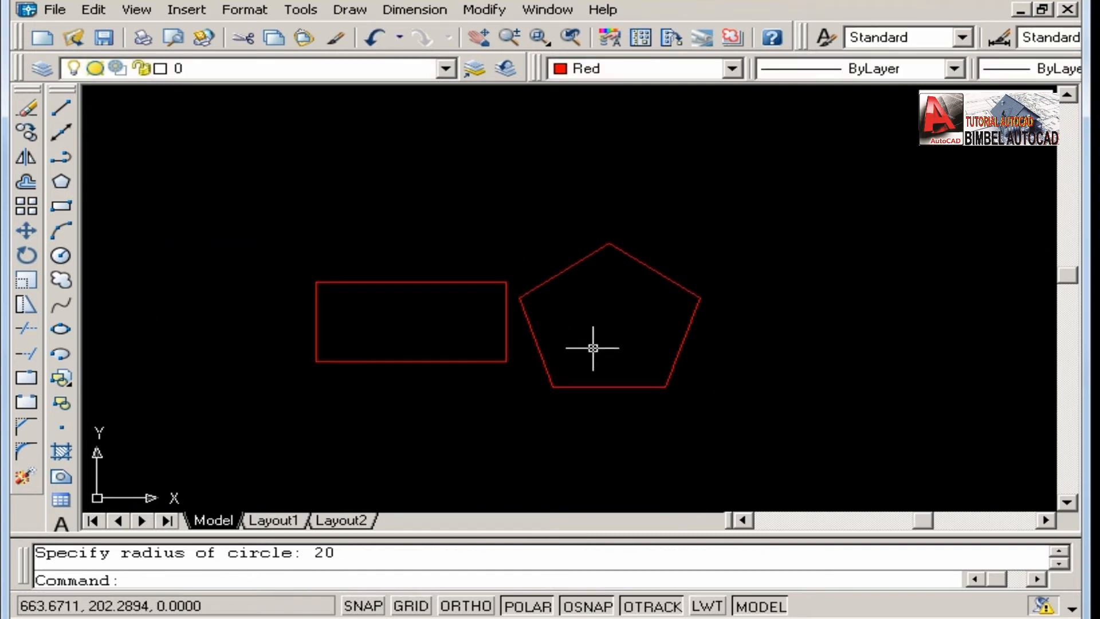
middle_drag(593, 347, 488, 330)
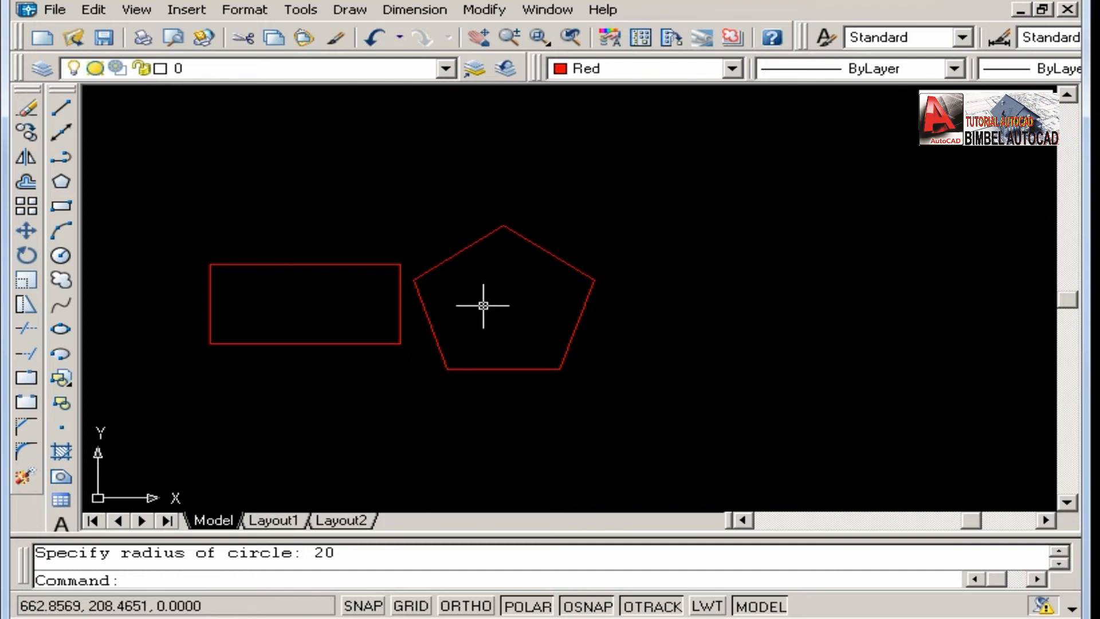
middle_drag(483, 302, 427, 302)
scroll(425, 303, up, 2)
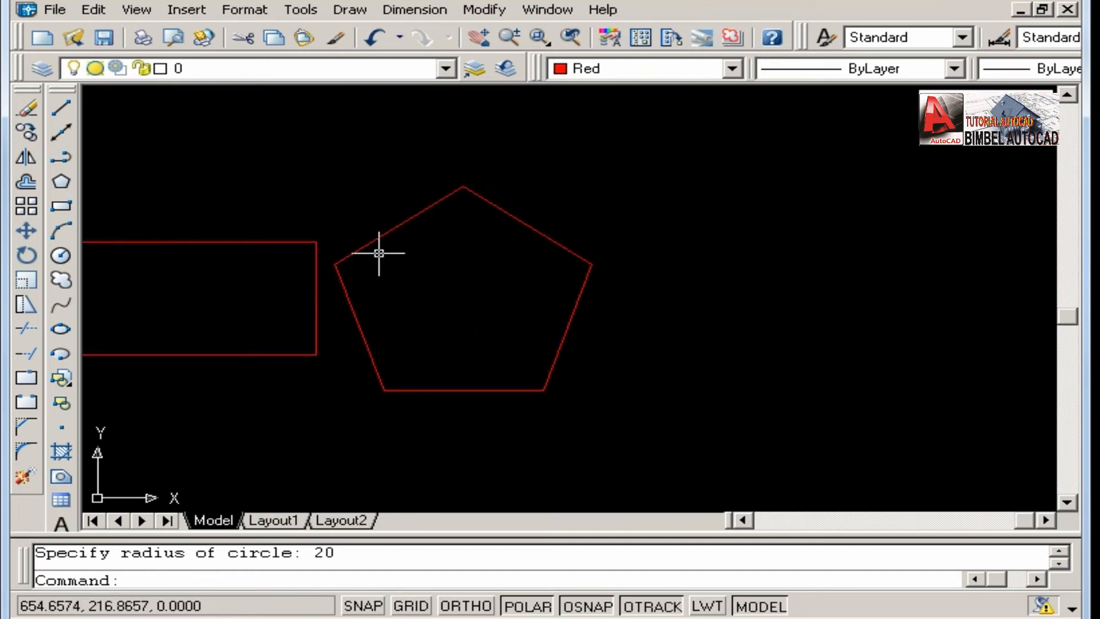
scroll(508, 351, down, 2)
scroll(508, 351, up, 2)
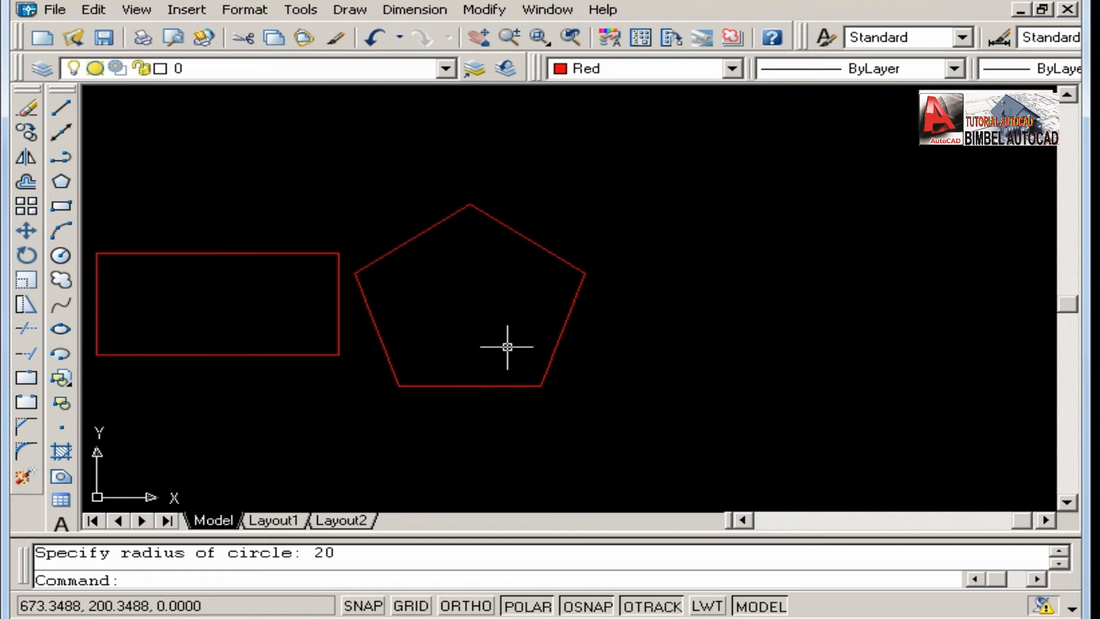
click(61, 183)
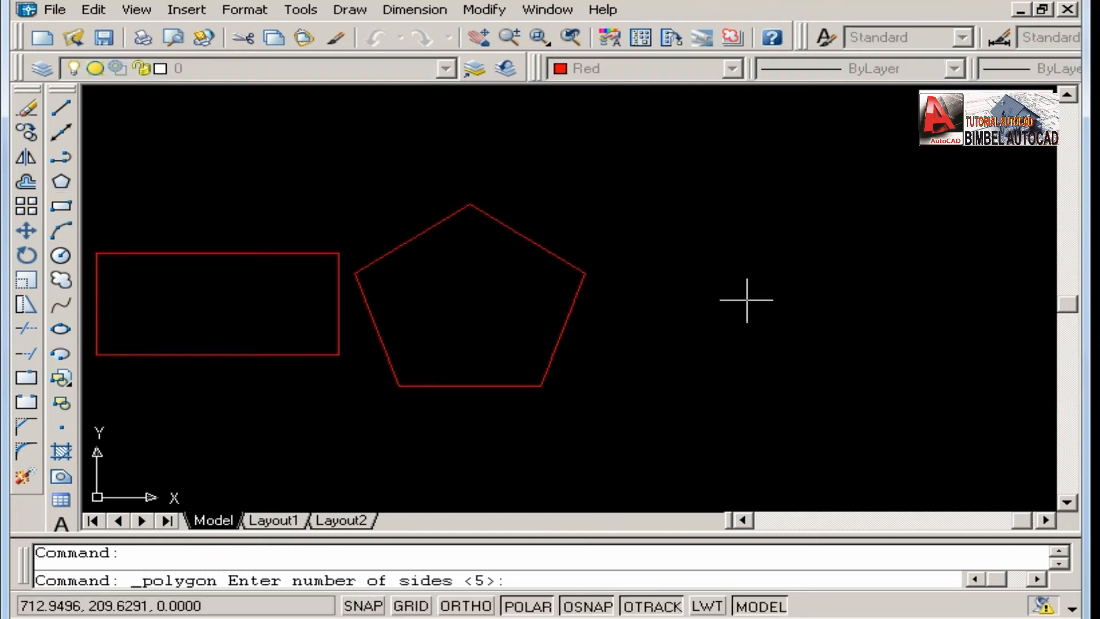
text(5)
key(Return)
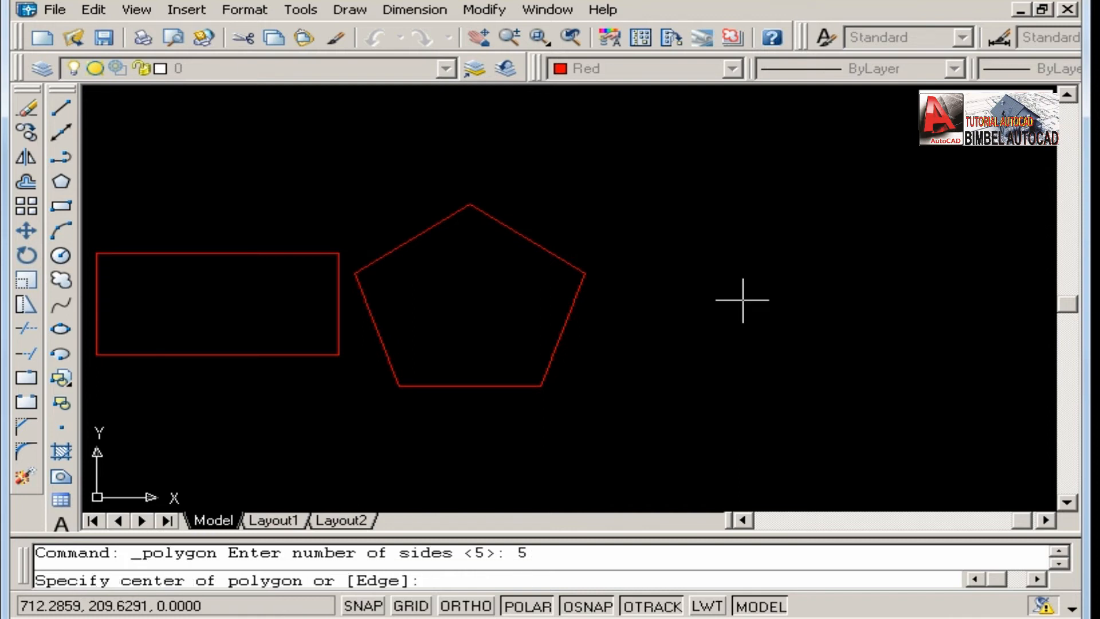
click(813, 311)
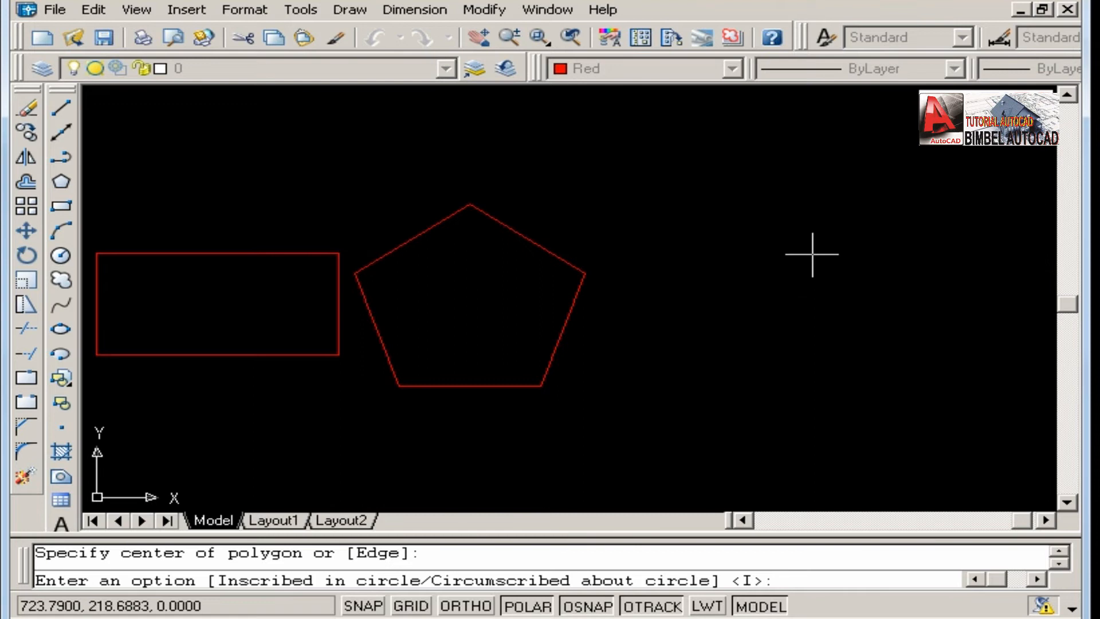
text(c)
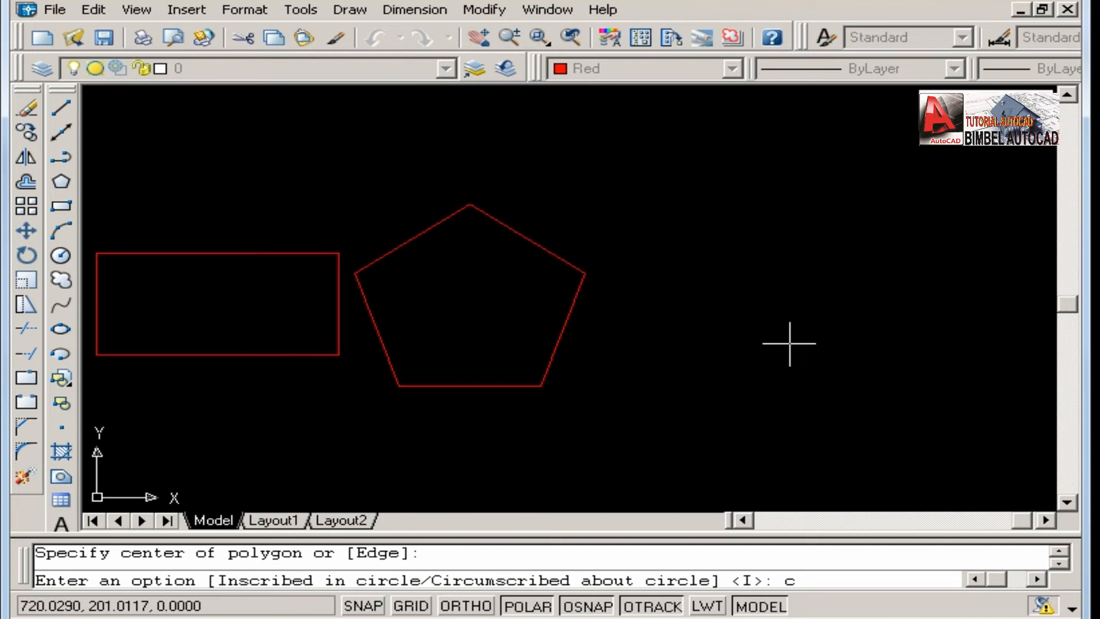
key(Return)
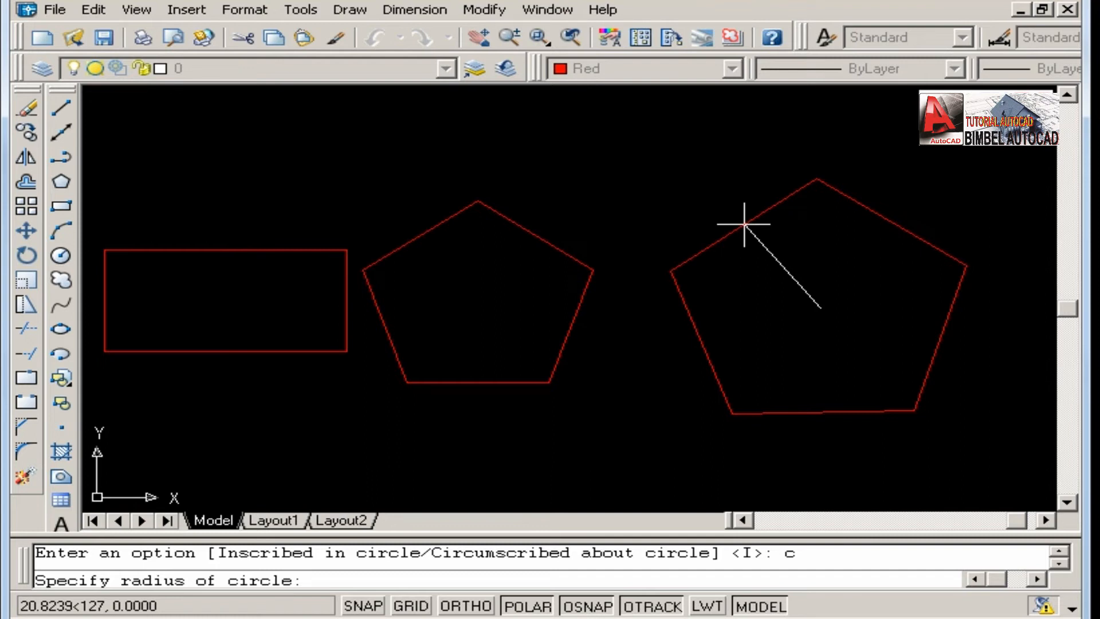
text(20)
key(Return)
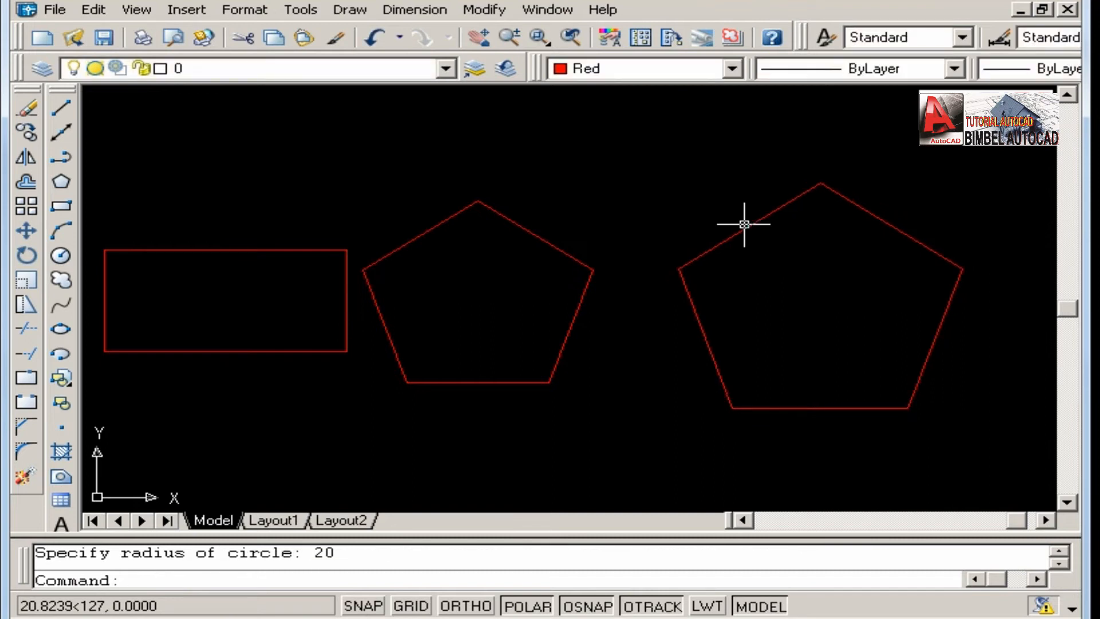
Compare the sizes of the inscribed and circumscribed pentagons side by side.
middle_drag(629, 354, 601, 363)
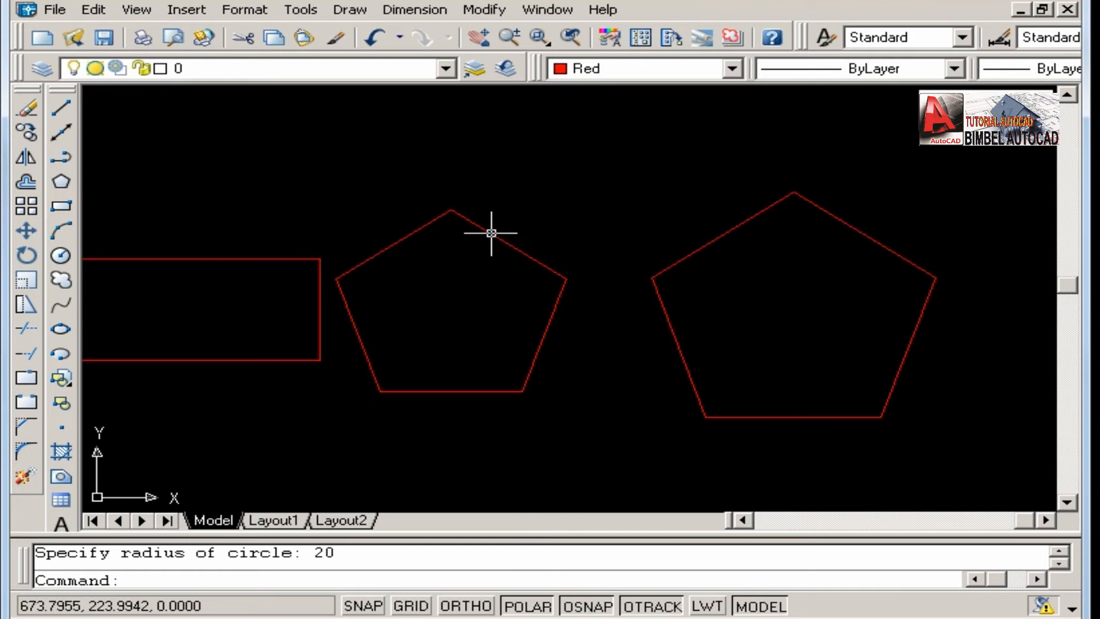
scroll(584, 351, down, 2)
mouse_move(652, 319)
middle_down()
mouse_move(433, 311)
mouse_move(643, 305)
middle_up()
scroll(569, 312, up, 2)
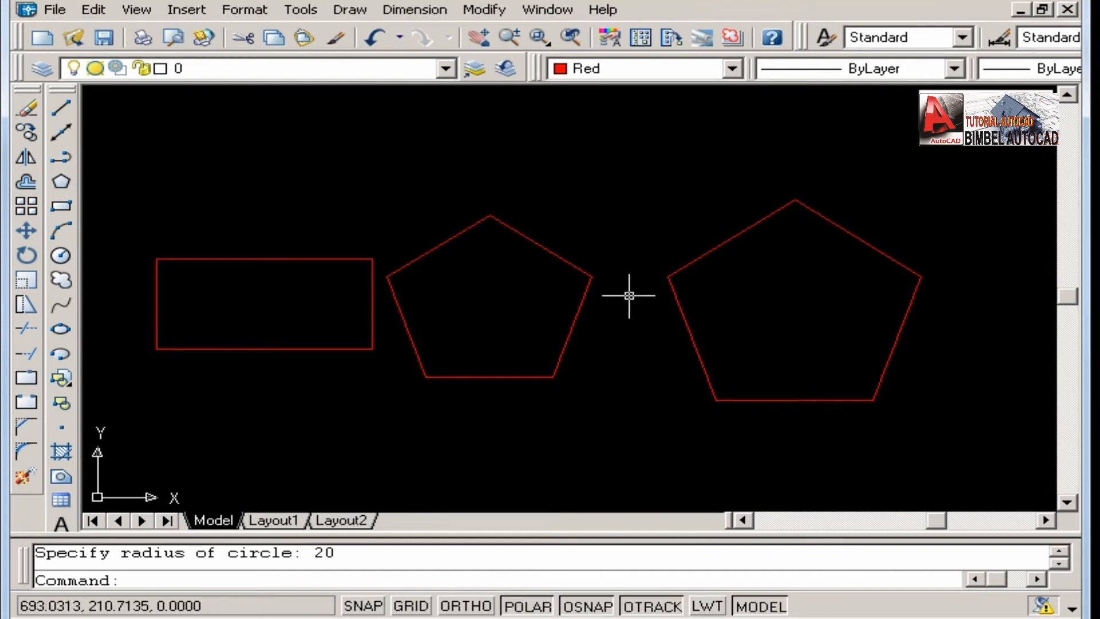
middle_drag(629, 296, 601, 275)
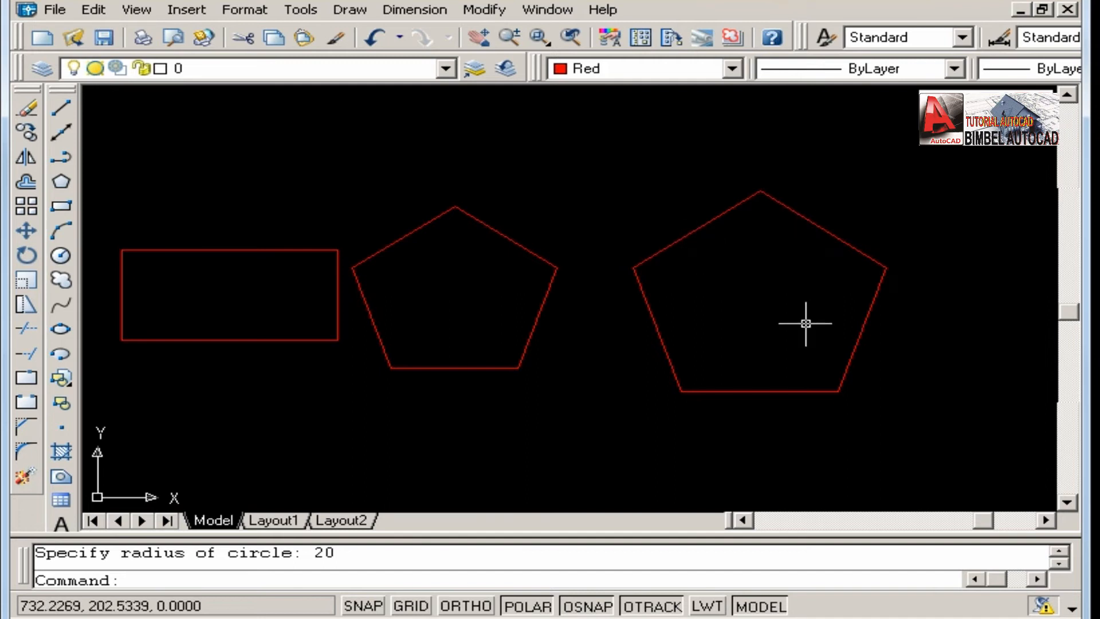
scroll(697, 253, down, 2)
middle_drag(698, 253, 720, 262)
scroll(679, 292, up, 2)
middle_drag(670, 290, 703, 291)
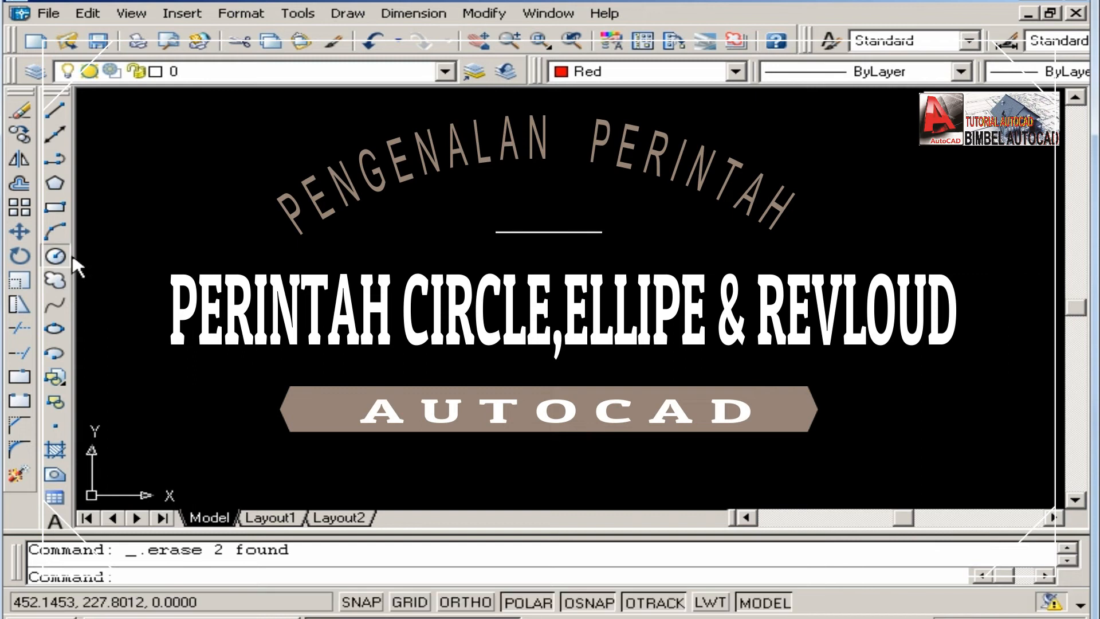
Draw a circle of radius 20 in the empty drawing area.
click(58, 256)
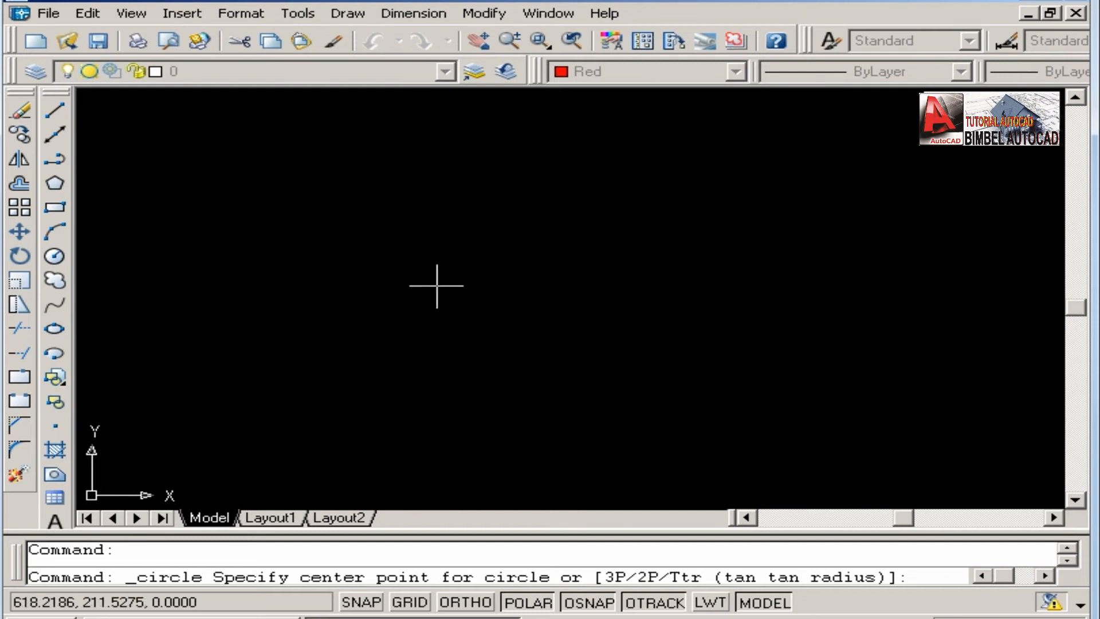
click(436, 286)
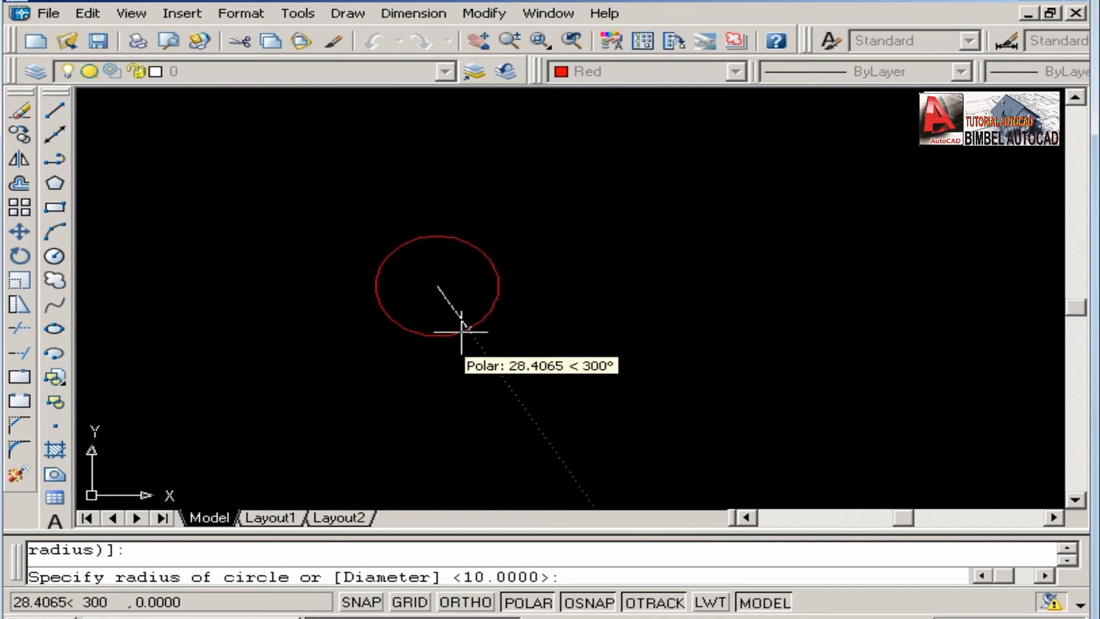
scroll(461, 331, up, 2)
text(20)
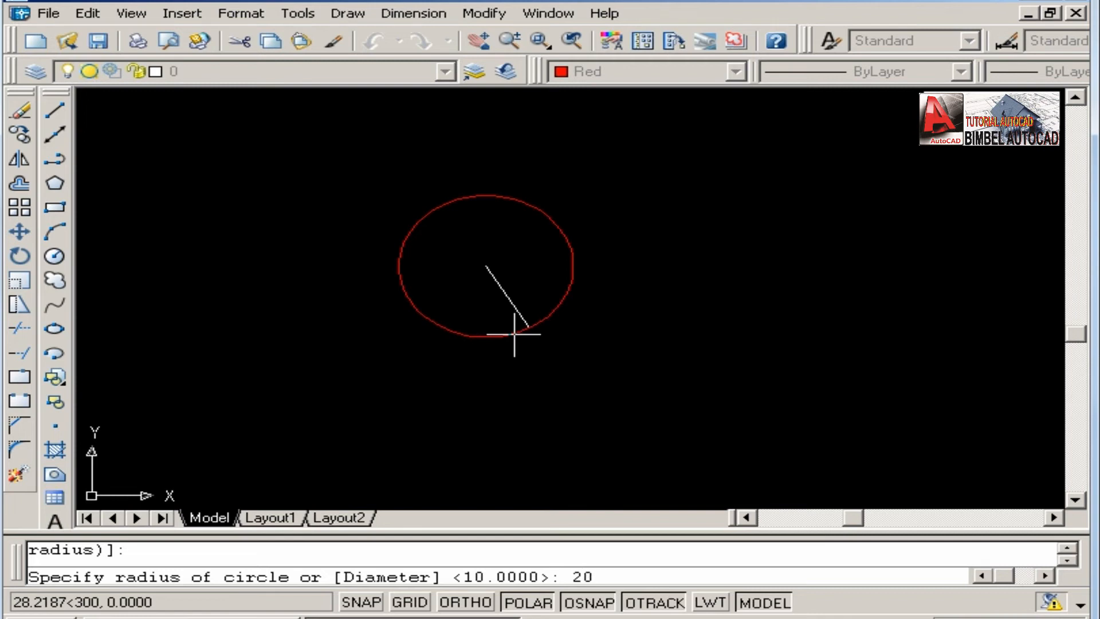
key(Return)
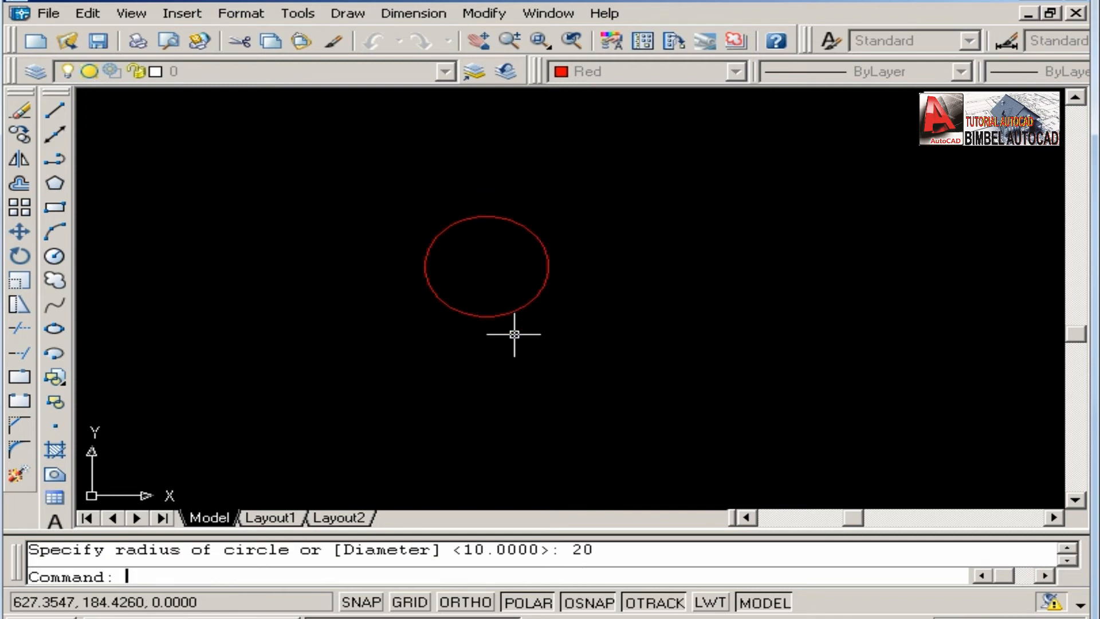
Draw an ellipse to the right of the circle with a horizontal axis of 10 and a distance of 30 to the other axis.
scroll(480, 282, up, 1)
mouse_move(480, 281)
middle_down()
mouse_move(394, 305)
mouse_move(385, 271)
middle_up()
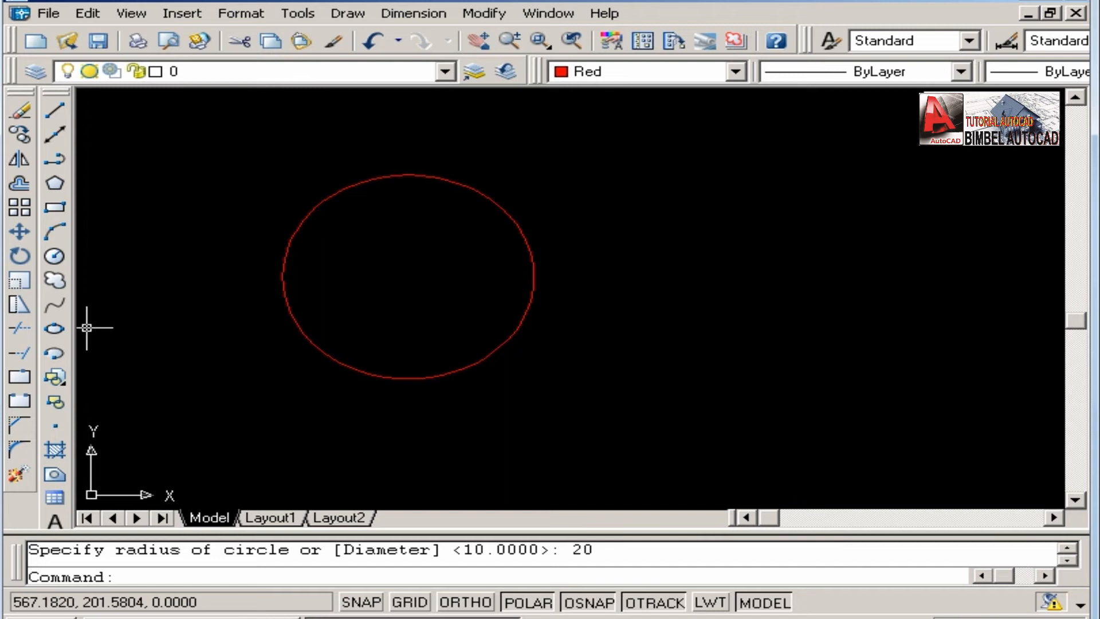
click(55, 329)
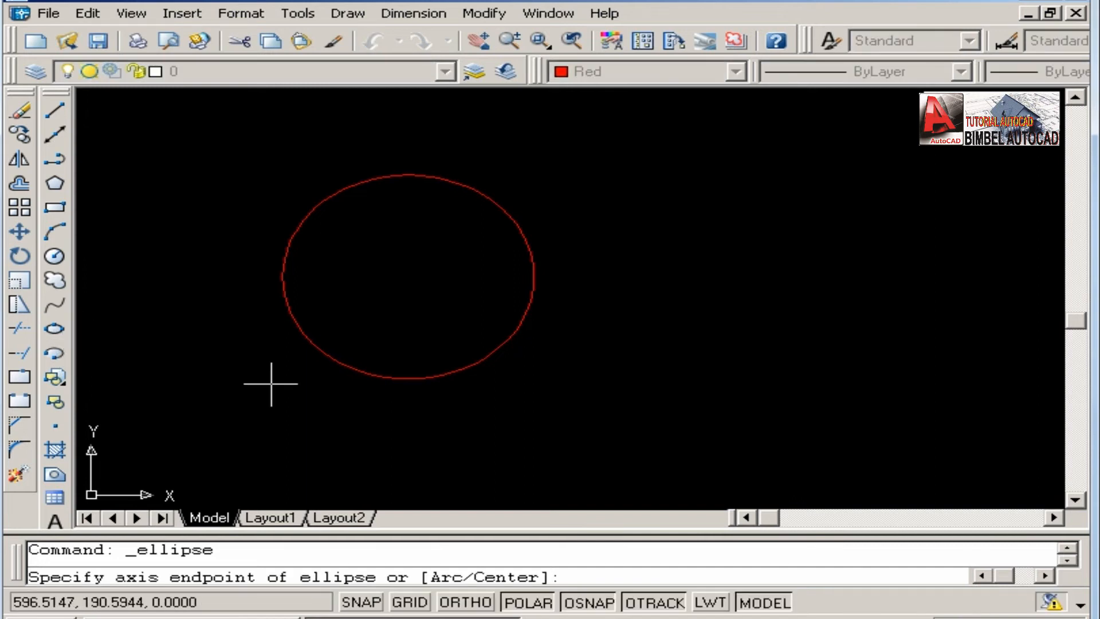
middle_drag(271, 384, 201, 383)
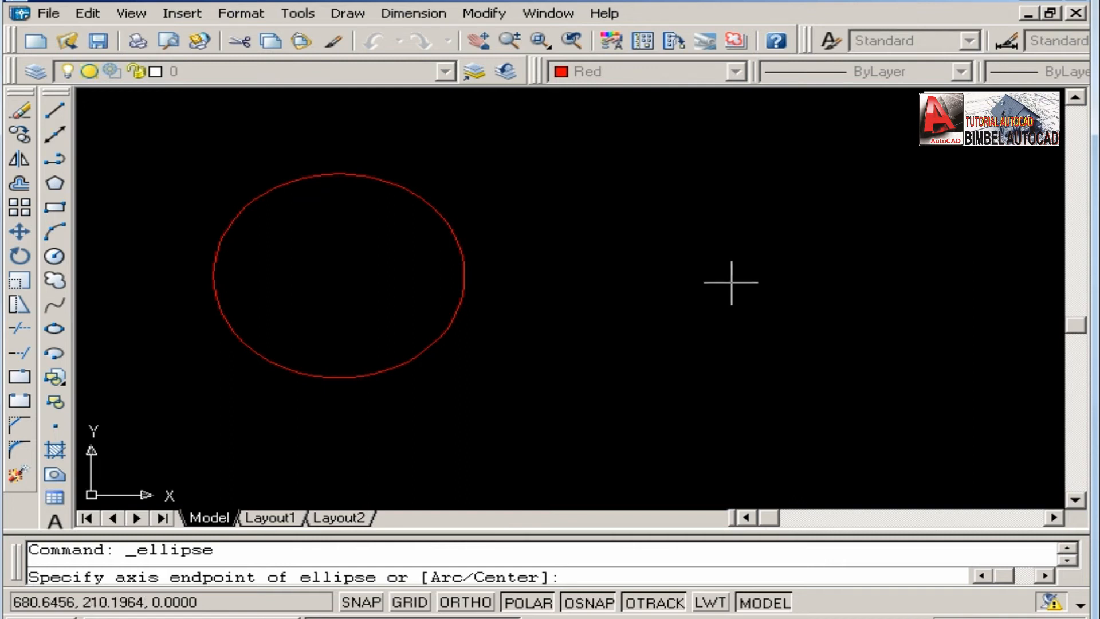
click(731, 282)
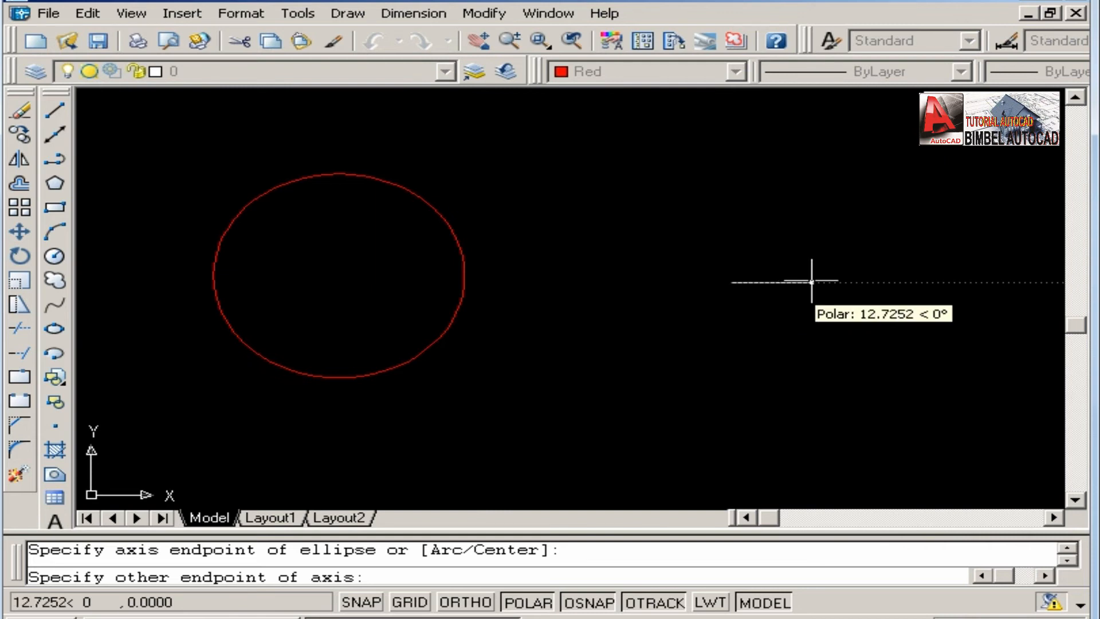
text(10)
key(Return)
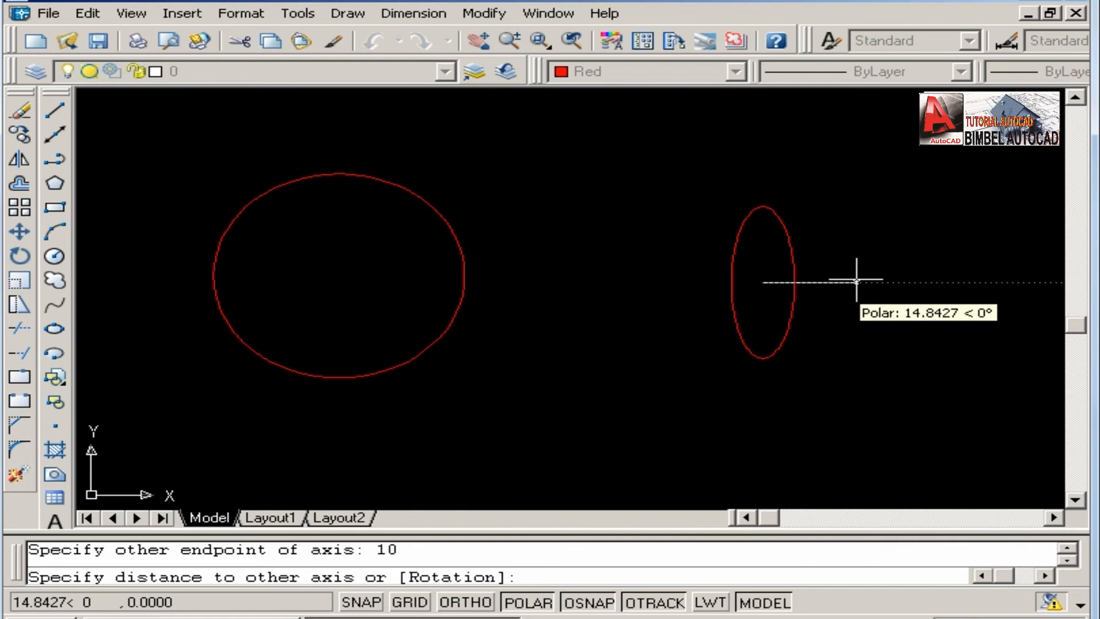
text(30)
key(Return)
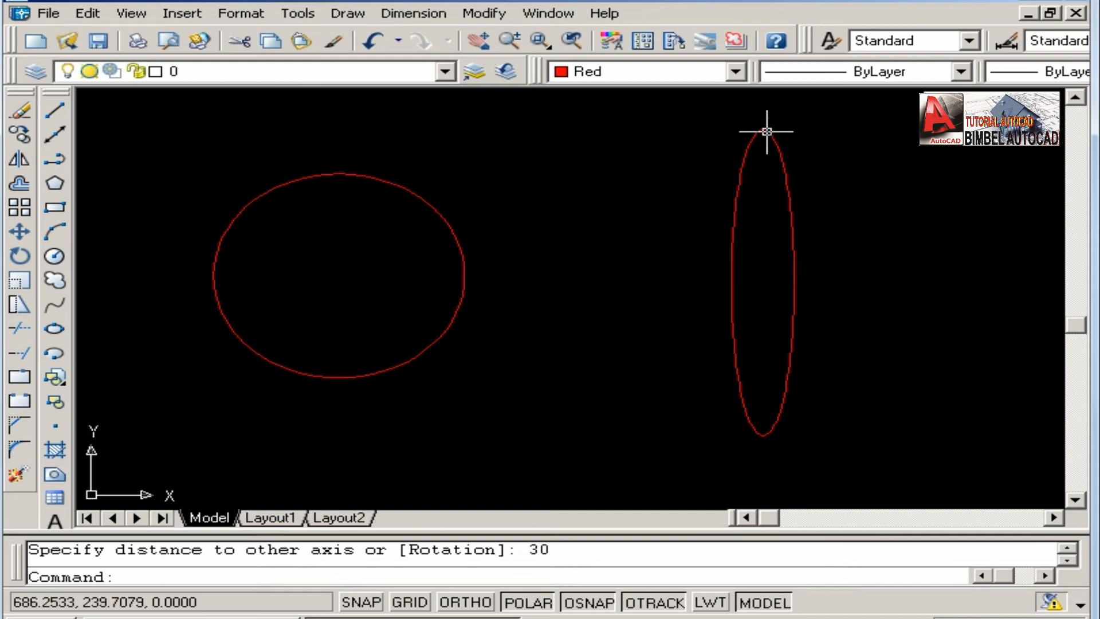
Start a linear dimension and enable the Quadrant object snap mode in the drafting settings.
middle_drag(755, 166, 712, 165)
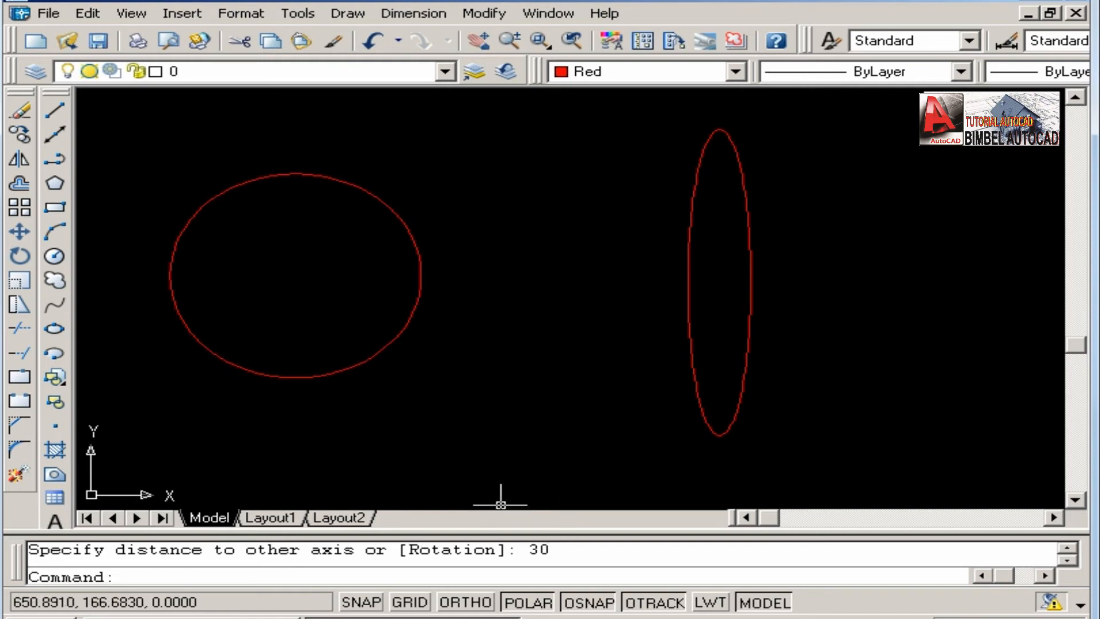
middle_drag(687, 344, 672, 355)
click(417, 13)
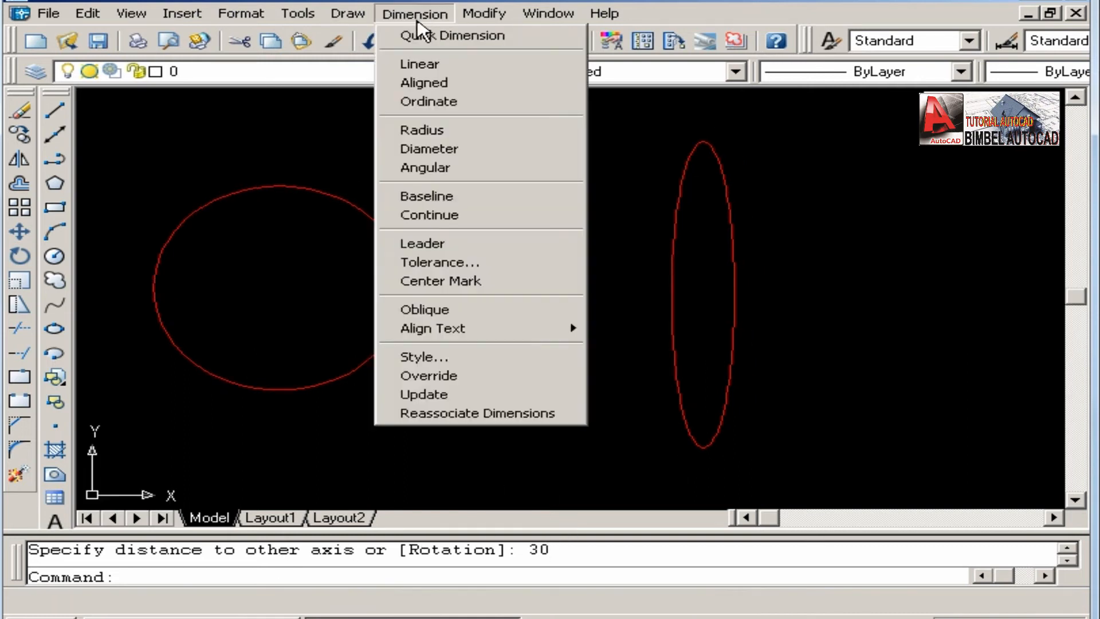
click(420, 38)
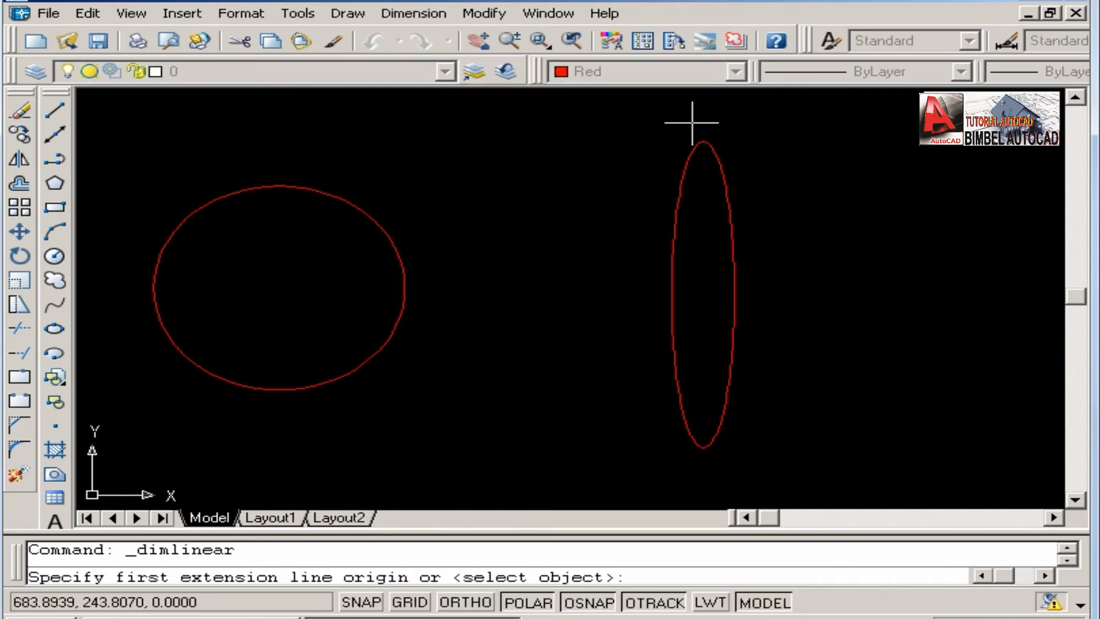
right_click(569, 606)
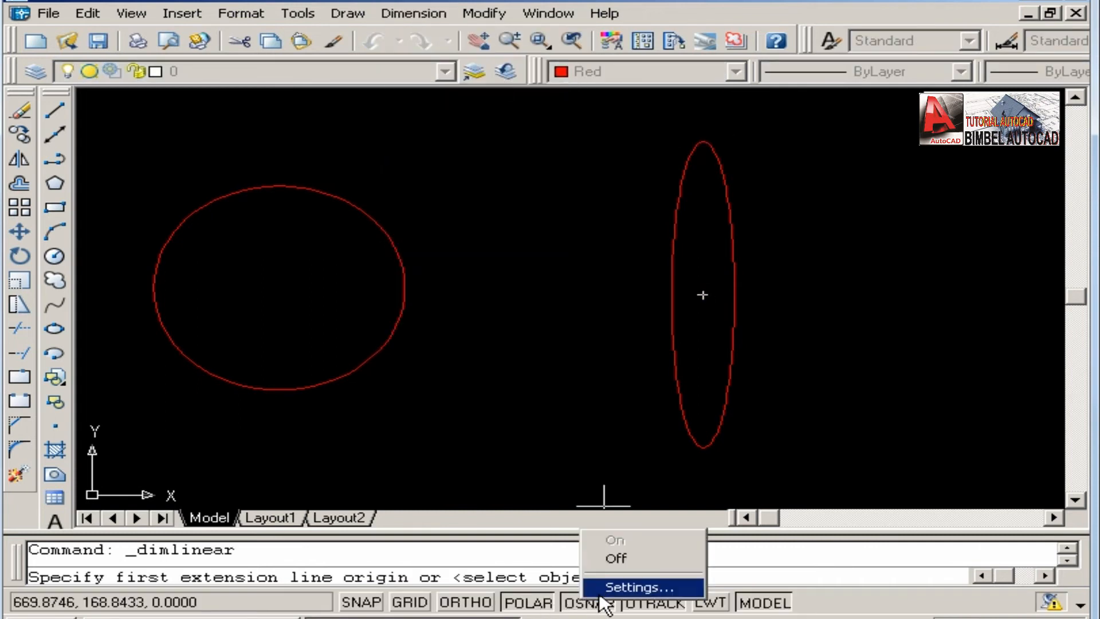
click(615, 584)
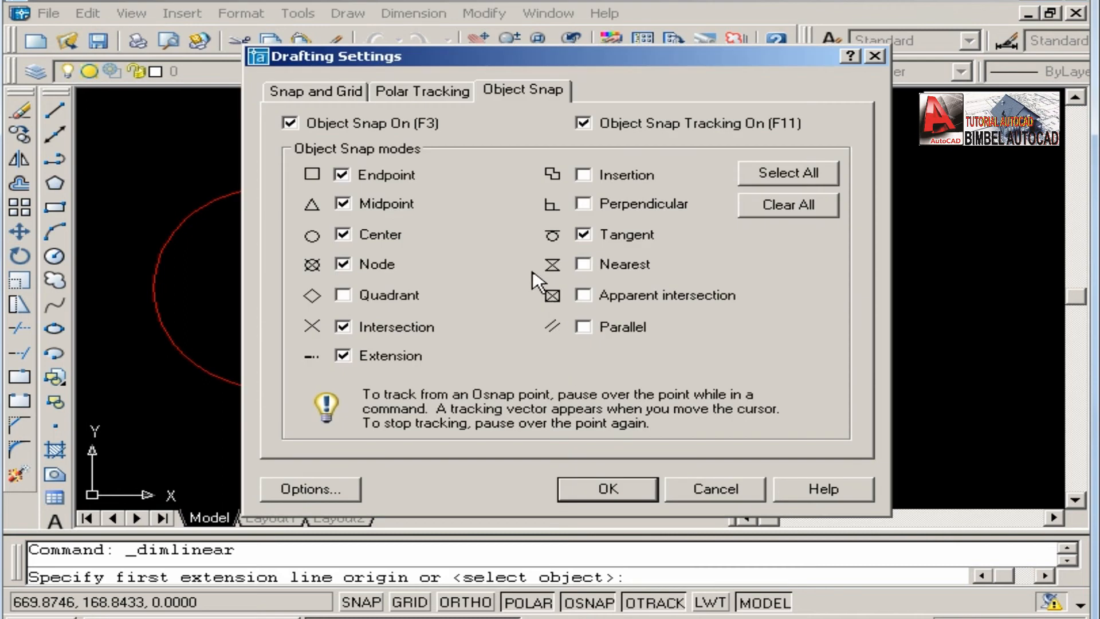
click(342, 295)
click(610, 490)
Dimension the ellipse's full height between its bottom and top quadrants, placing the dimension line to the left of the ellipse.
click(705, 449)
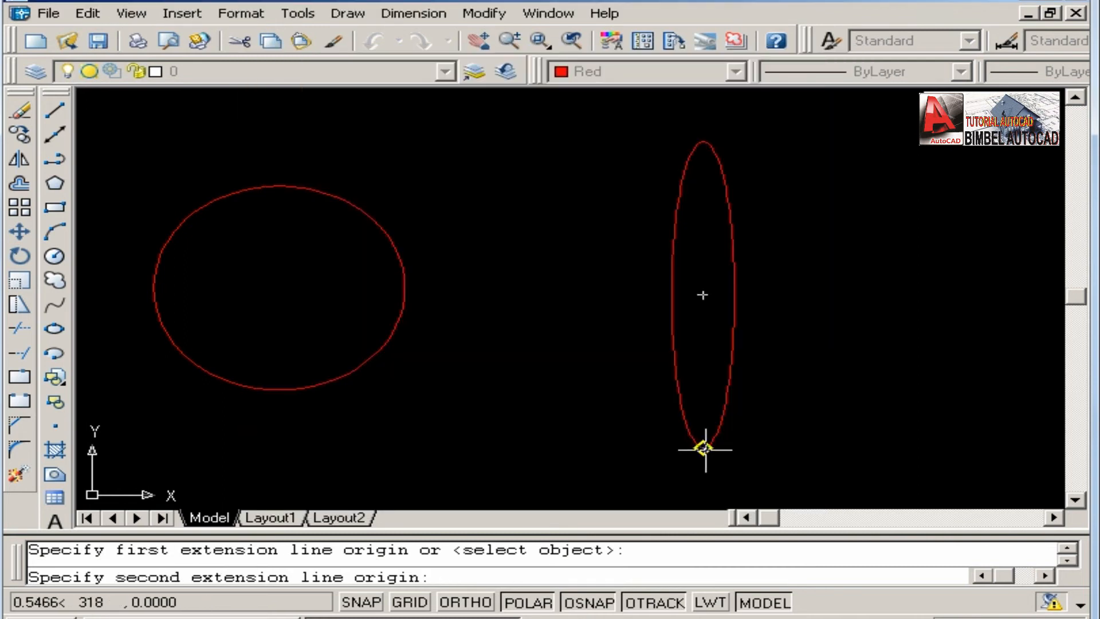
click(704, 141)
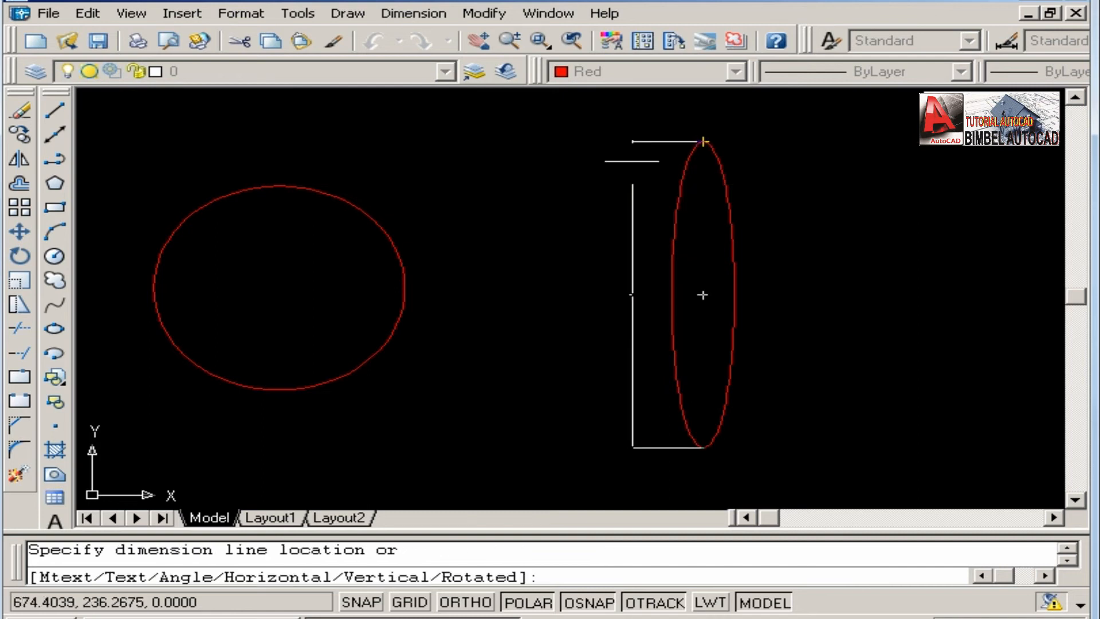
click(633, 294)
scroll(638, 294, up, 5)
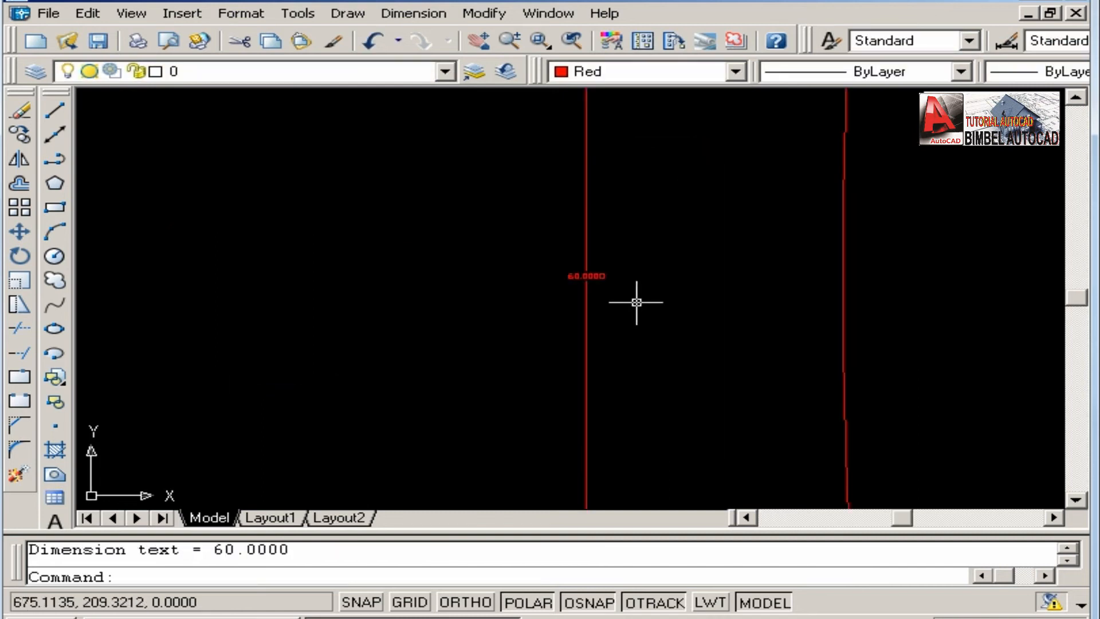
scroll(630, 296, down, 5)
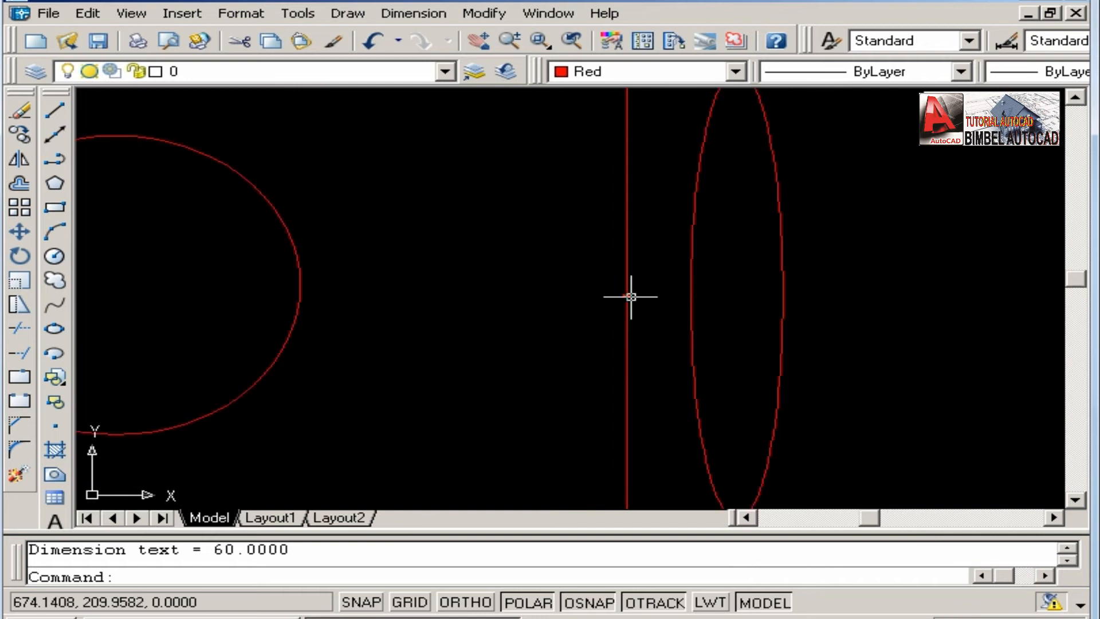
scroll(631, 296, down, 4)
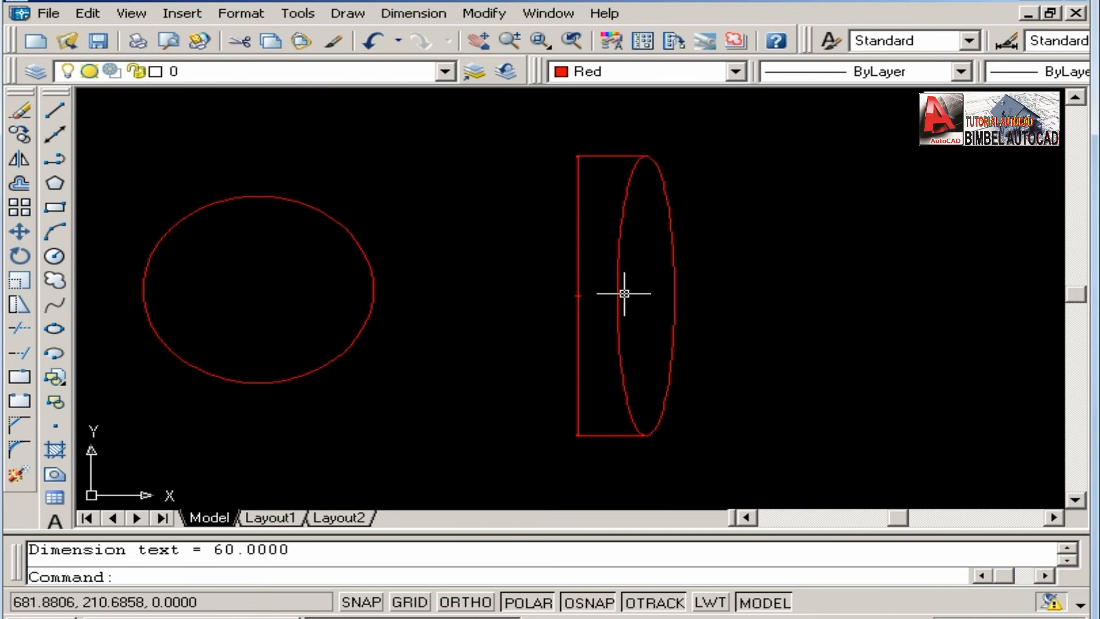
scroll(640, 297, up, 5)
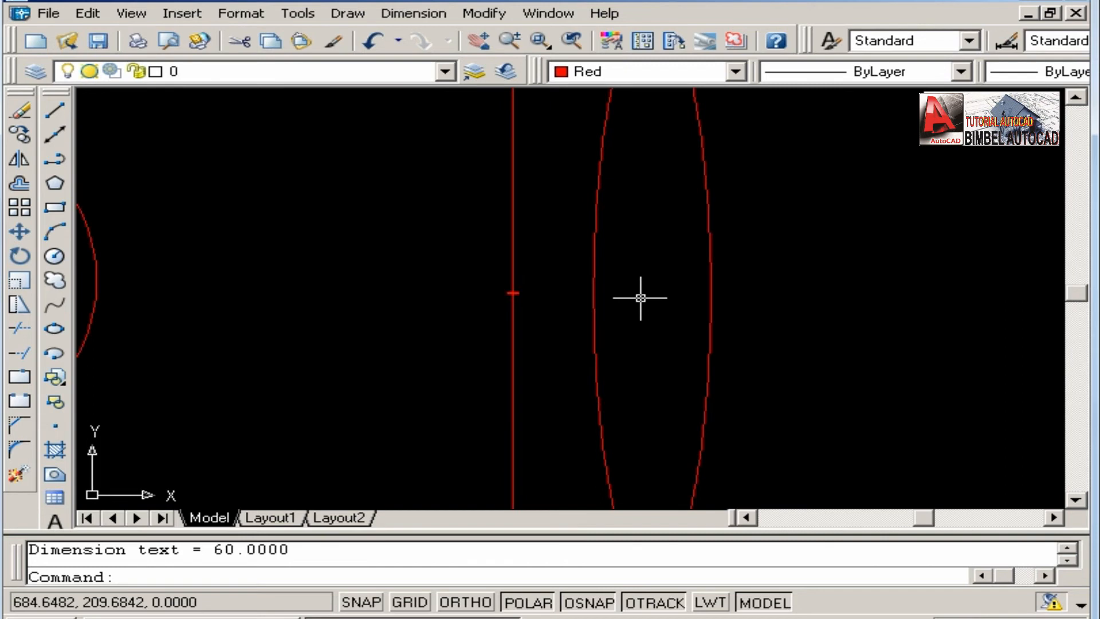
click(348, 13)
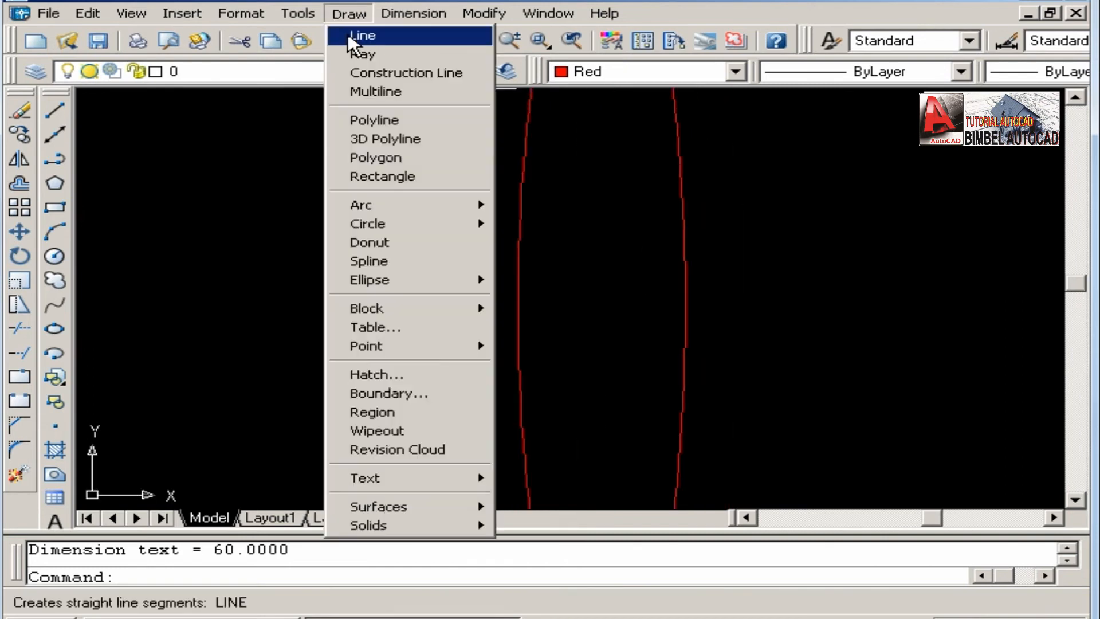
click(362, 35)
click(519, 304)
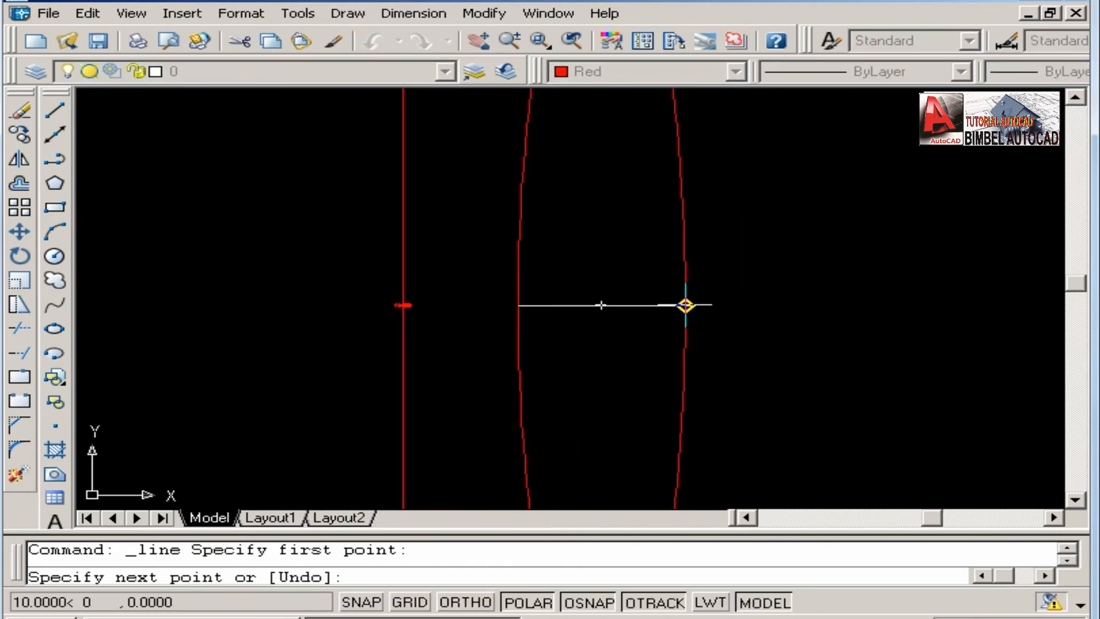
click(685, 305)
click(414, 13)
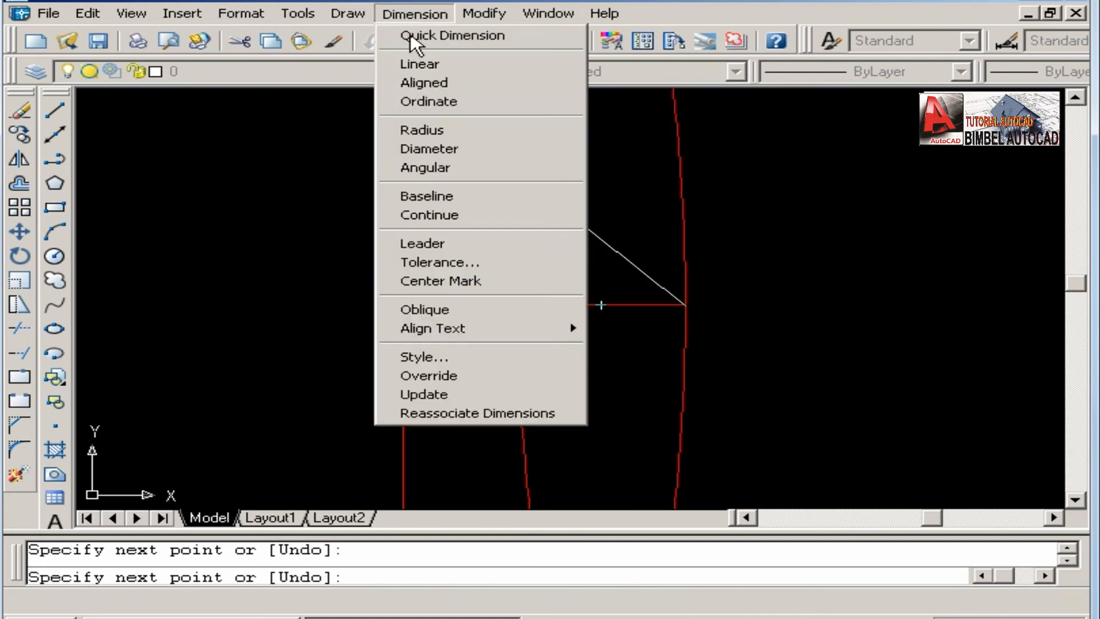
click(419, 64)
key(Escape)
click(596, 322)
click(576, 271)
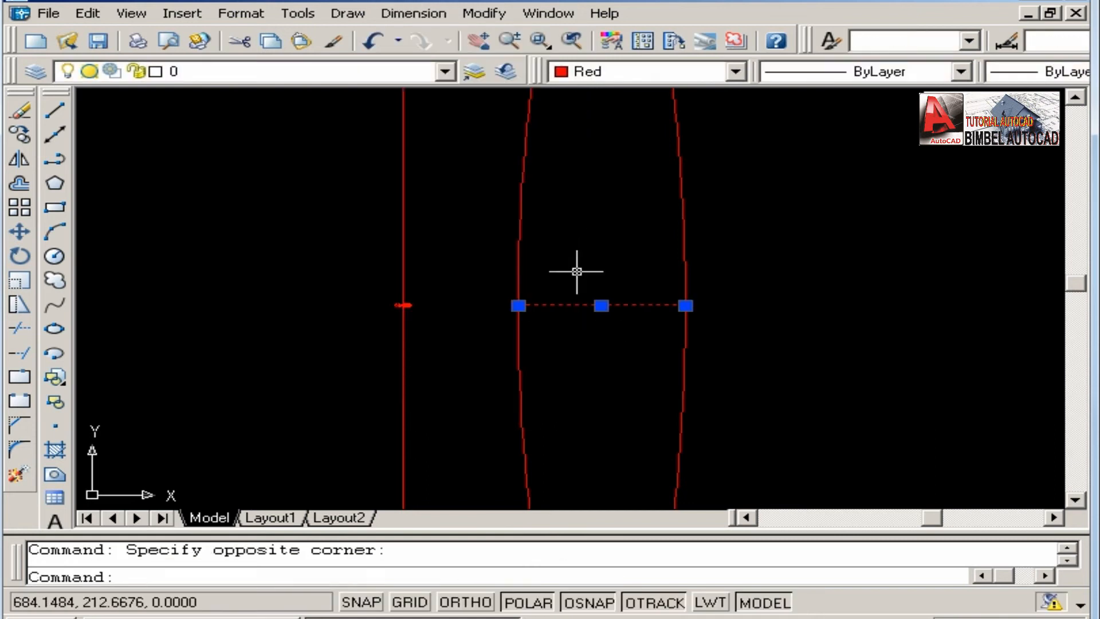
key(Delete)
Add a linear dimension for the ellipse's width between its left and right quadrants, placing it inside the ellipse just below the center.
click(402, 18)
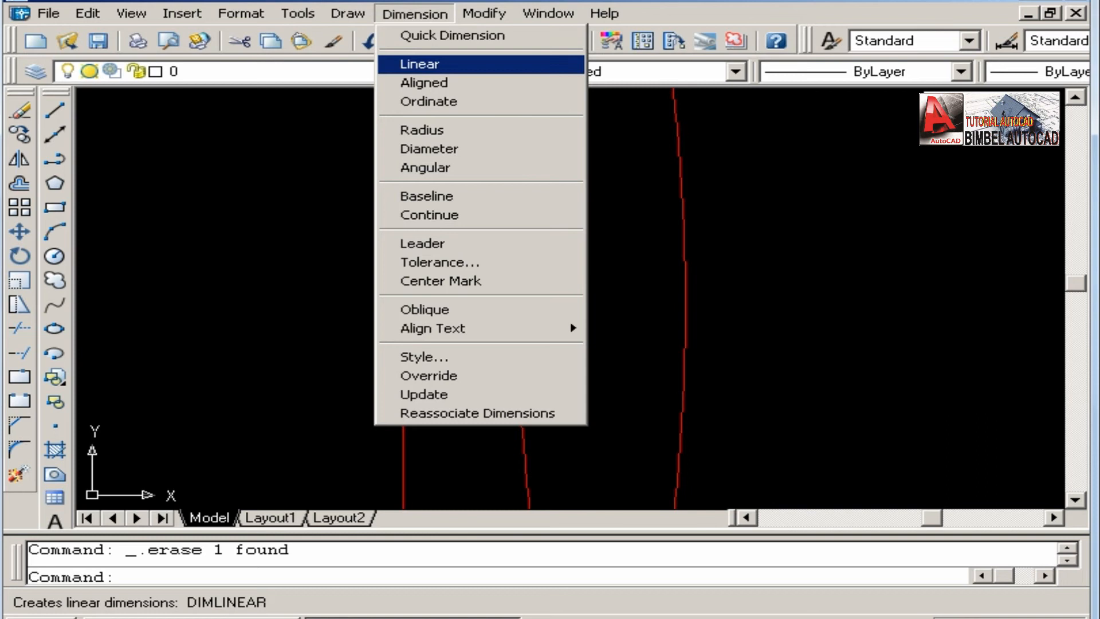
click(420, 64)
click(519, 305)
click(685, 305)
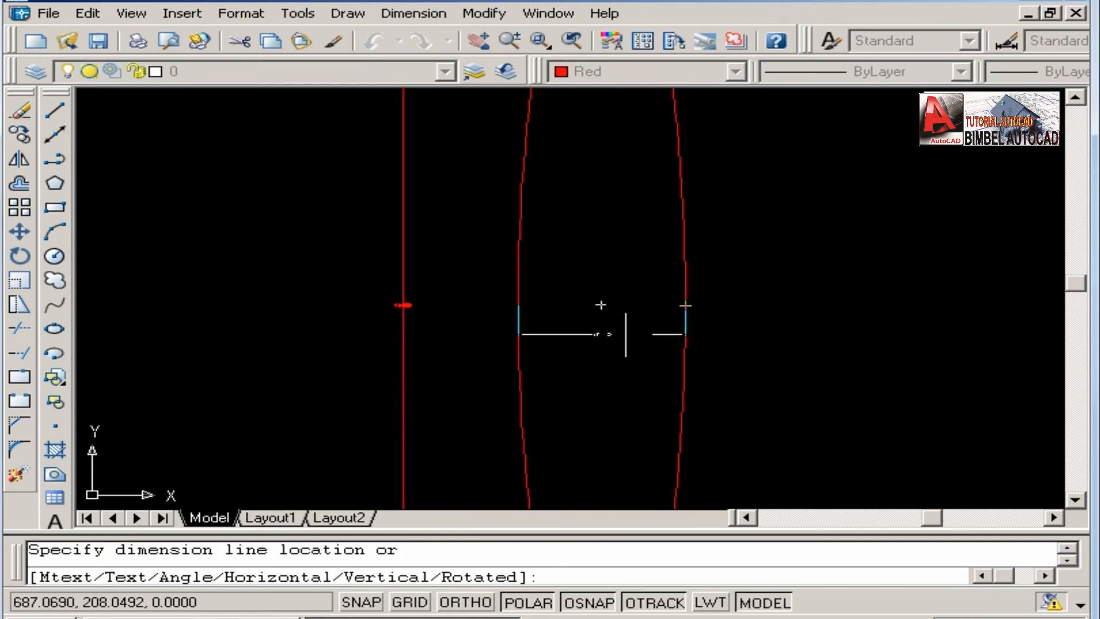
click(610, 334)
Examine the ellipse's width and height dimensions up close, and view the ellipse together with the circle.
scroll(607, 347, up, 5)
scroll(552, 270, down, 3)
scroll(553, 270, up, 3)
scroll(545, 275, down, 9)
scroll(553, 294, up, 4)
scroll(543, 253, up, 5)
scroll(542, 253, down, 6)
middle_drag(542, 254, 543, 276)
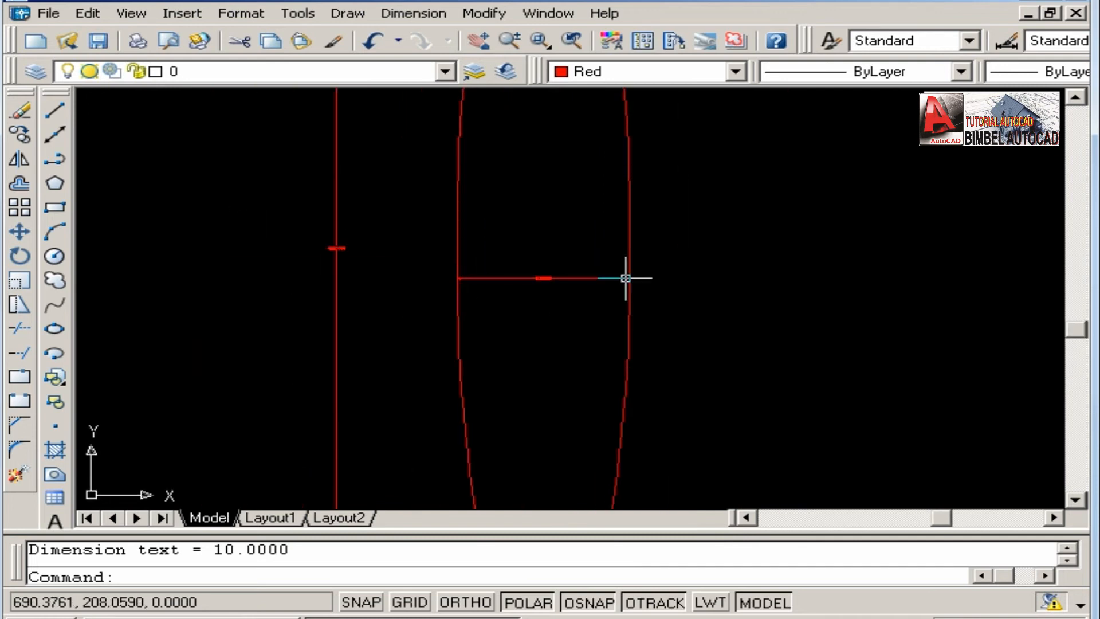
scroll(543, 263, down, 4)
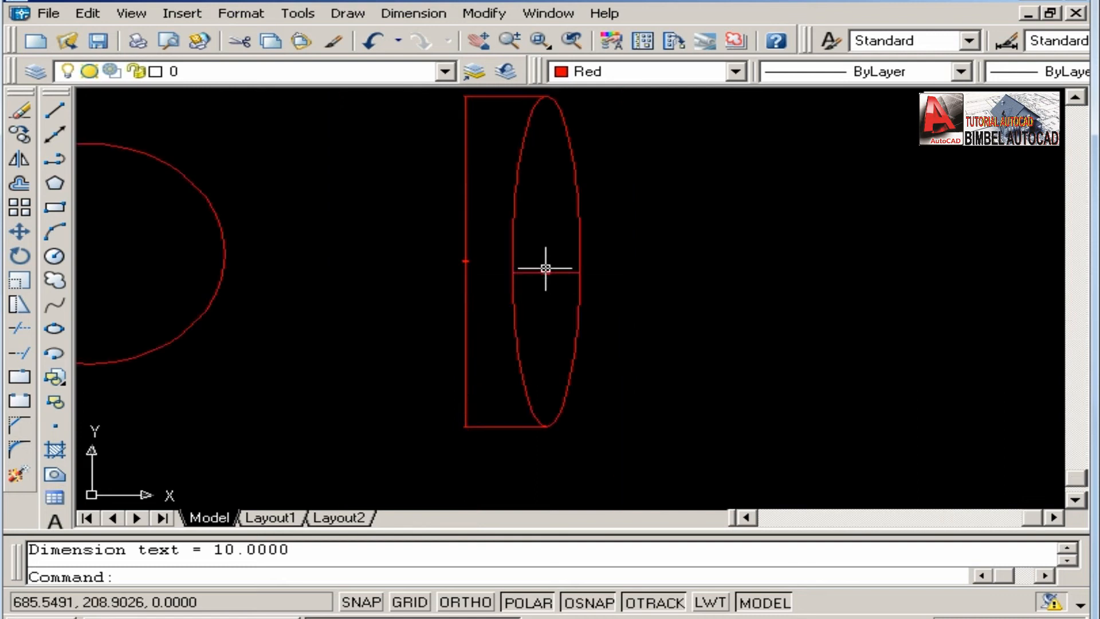
middle_drag(545, 268, 550, 275)
middle_drag(517, 139, 526, 145)
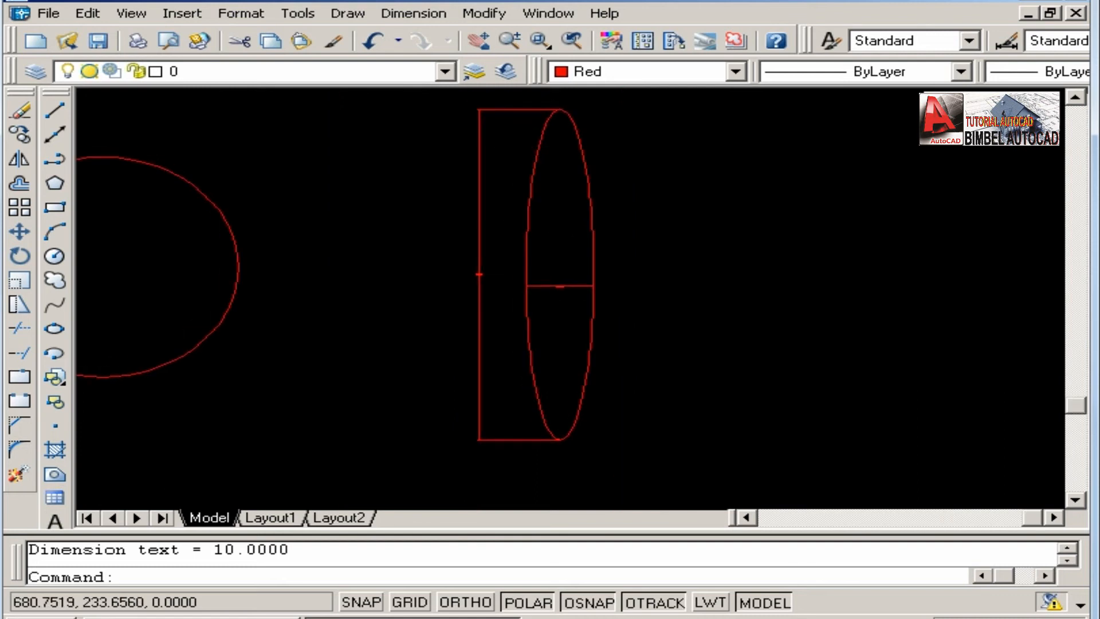
scroll(479, 283, up, 5)
scroll(457, 258, up, 4)
scroll(448, 256, down, 6)
mouse_move(442, 250)
middle_down()
mouse_move(493, 254)
mouse_move(548, 281)
middle_up()
scroll(525, 270, up, 3)
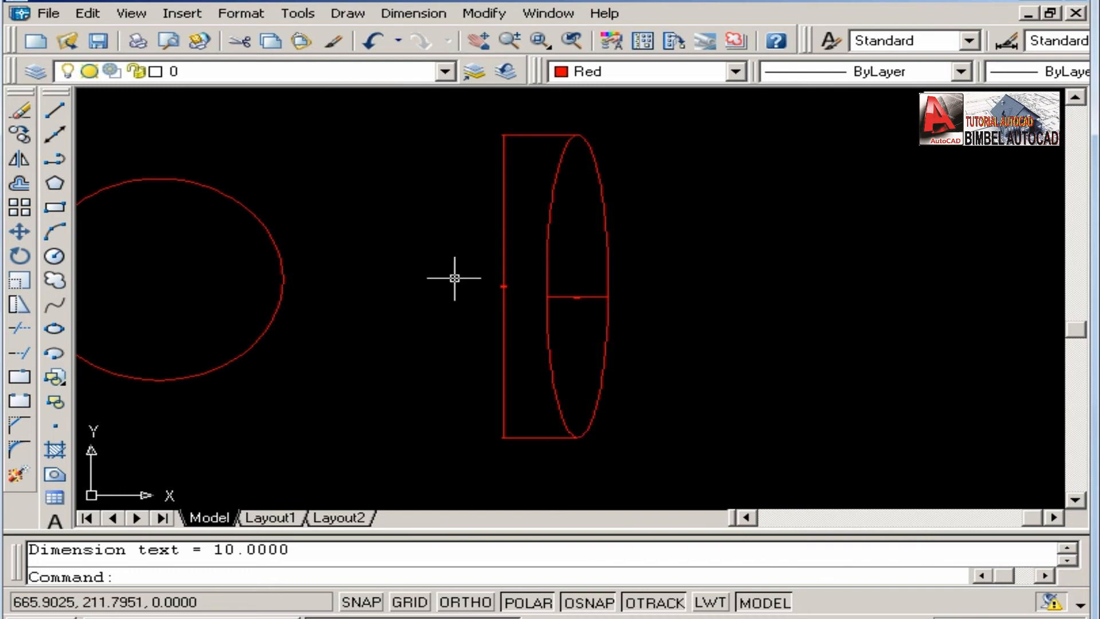
middle_drag(454, 278, 710, 278)
scroll(698, 269, up, 1)
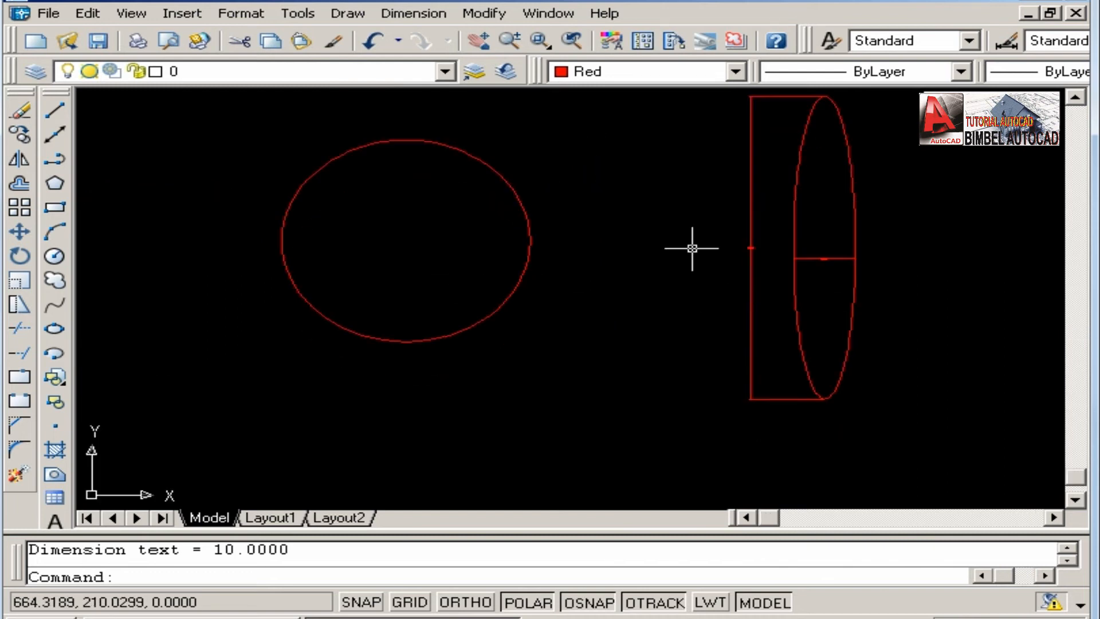
scroll(616, 248, down, 3)
middle_drag(613, 250, 548, 232)
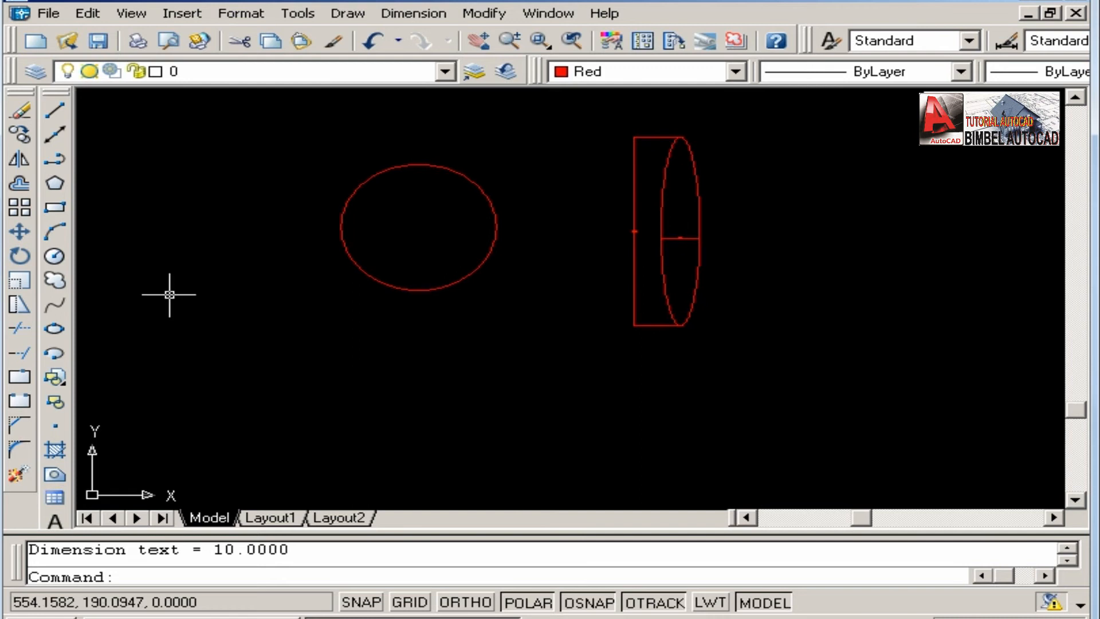
Draw a small closed freehand revision cloud below the circle, with an arched upper edge and a wavy lower edge, using 0.5 arc lengths.
click(63, 280)
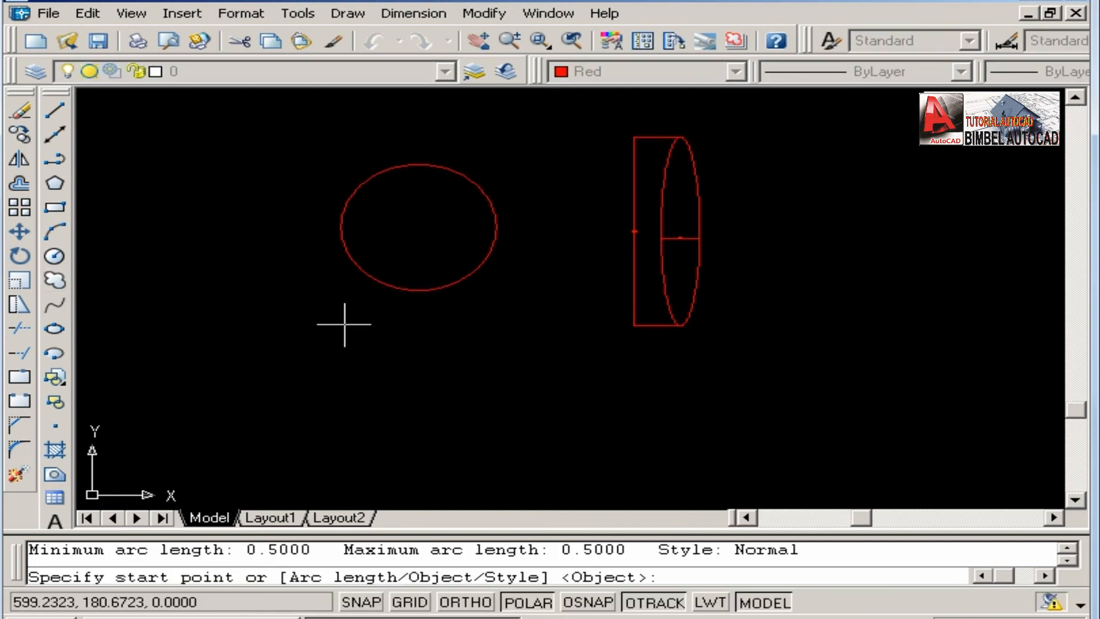
click(377, 356)
scroll(452, 347, up, 5)
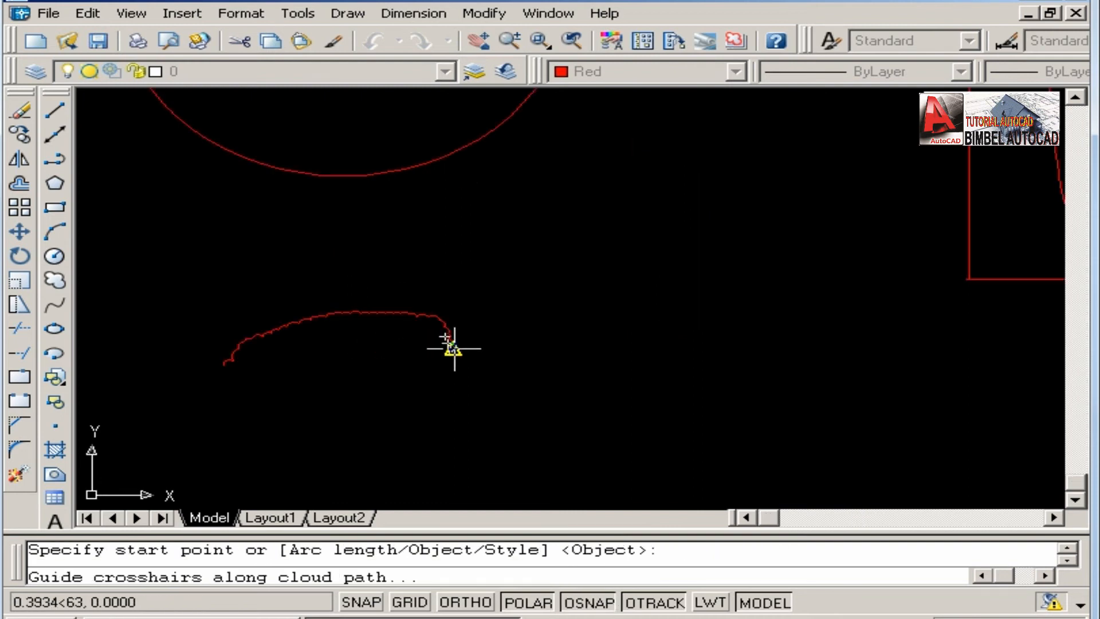
scroll(408, 382, up, 3)
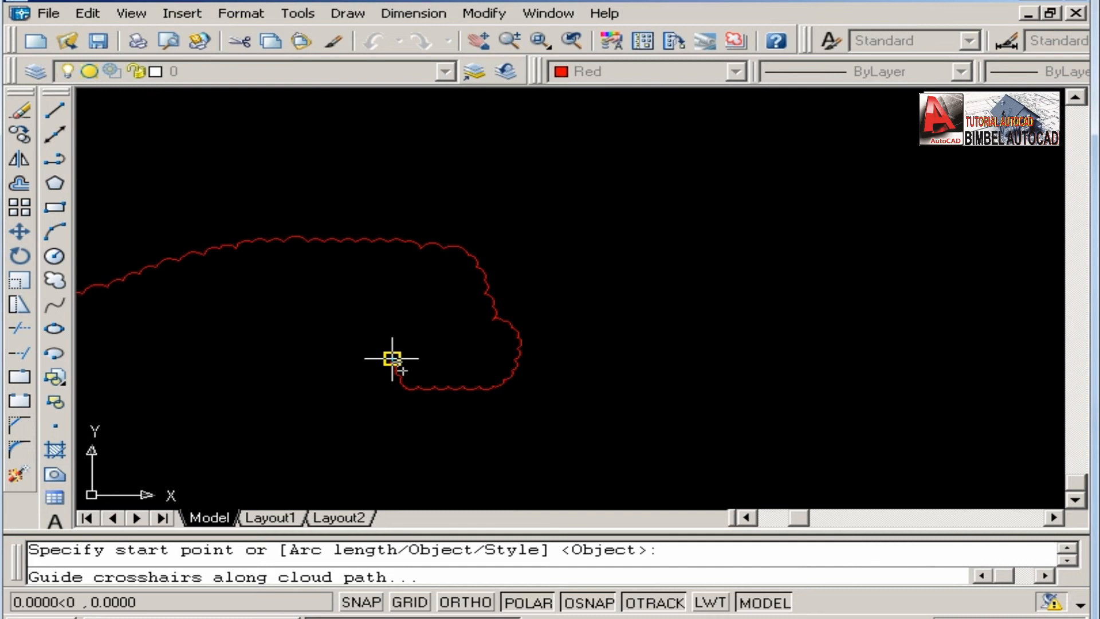
middle_drag(281, 340, 429, 343)
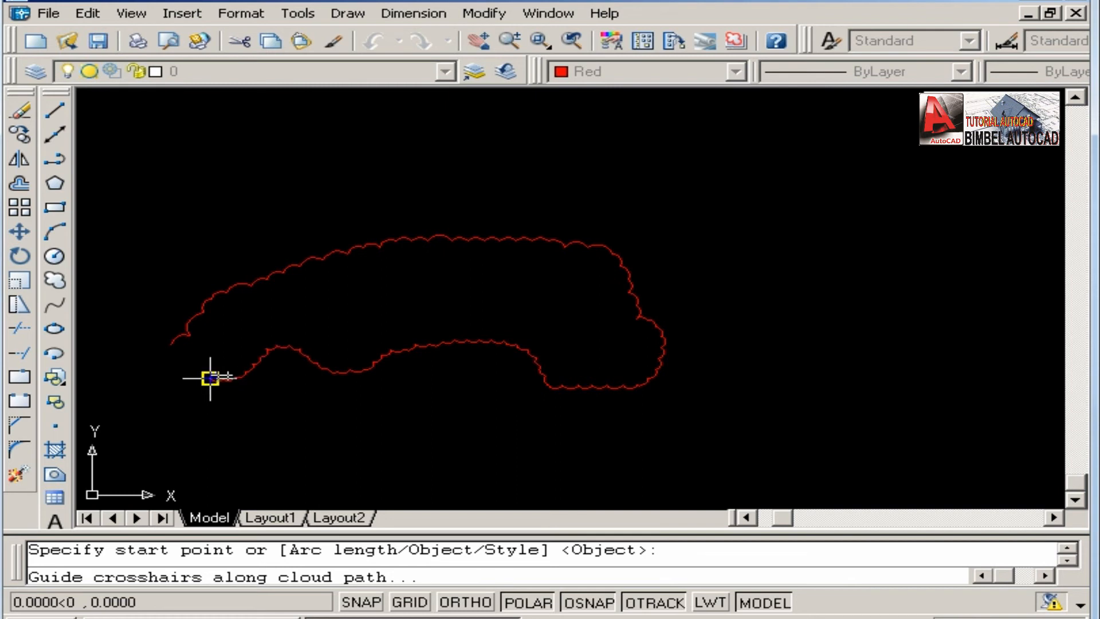
scroll(187, 369, up, 2)
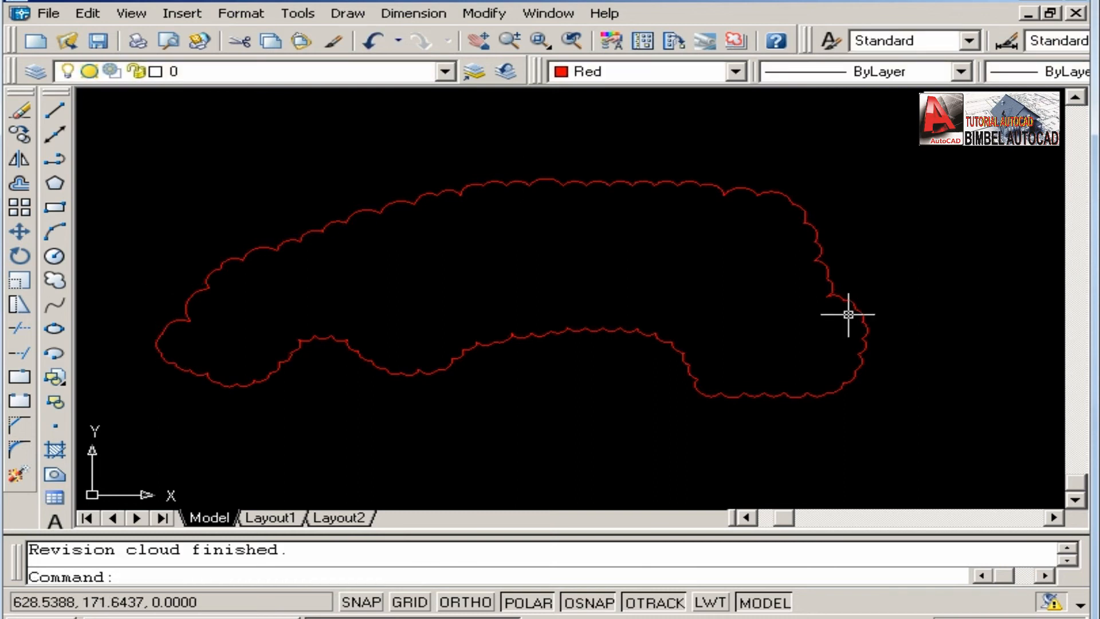
scroll(147, 349, up, 3)
scroll(176, 315, down, 4)
scroll(307, 299, down, 3)
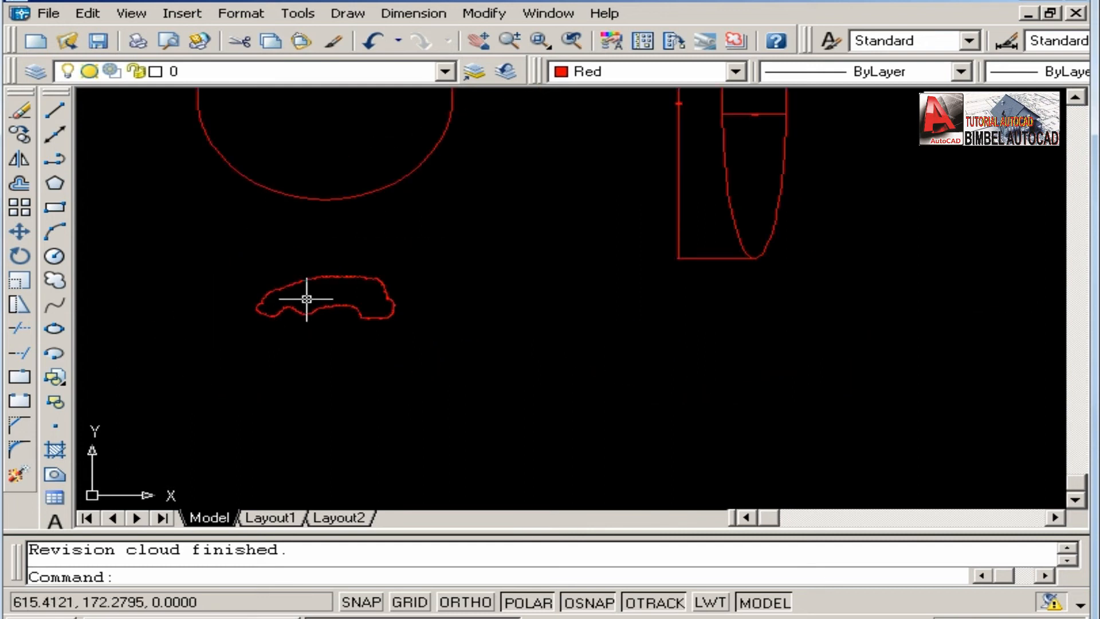
middle_drag(360, 250, 398, 381)
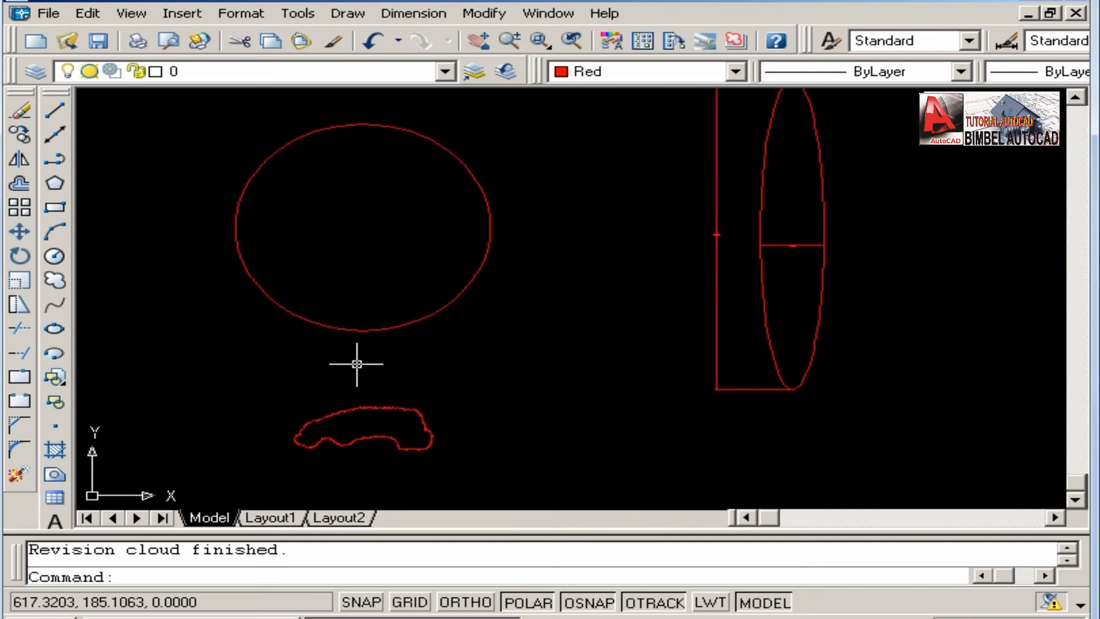
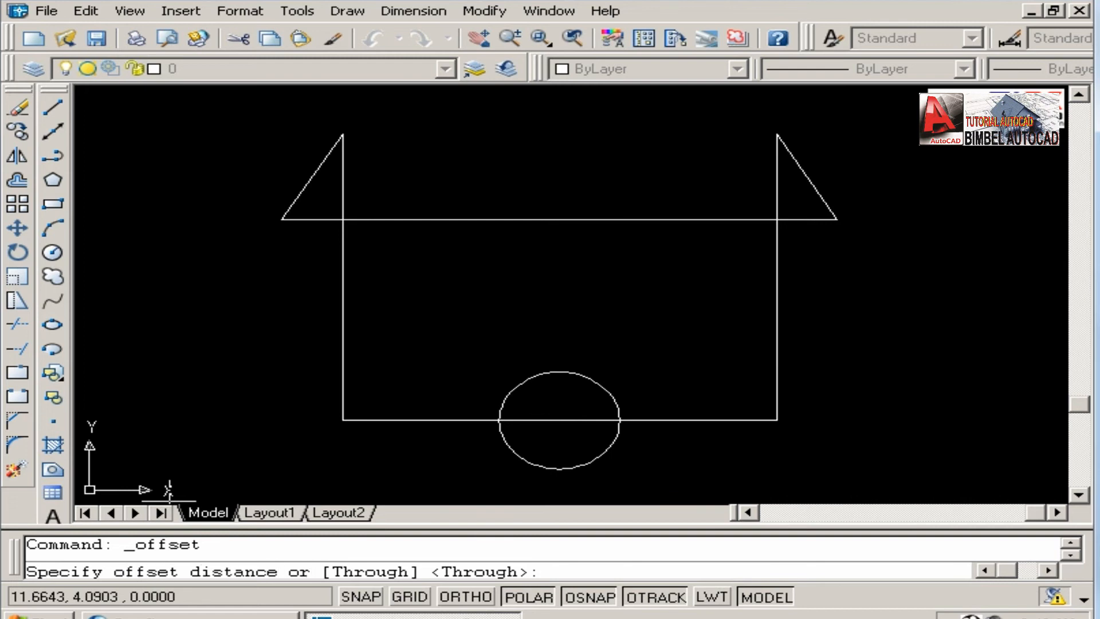
Offset the horizontal base line that crosses the circle upward by a distance of 3.
middle_drag(470, 361, 499, 349)
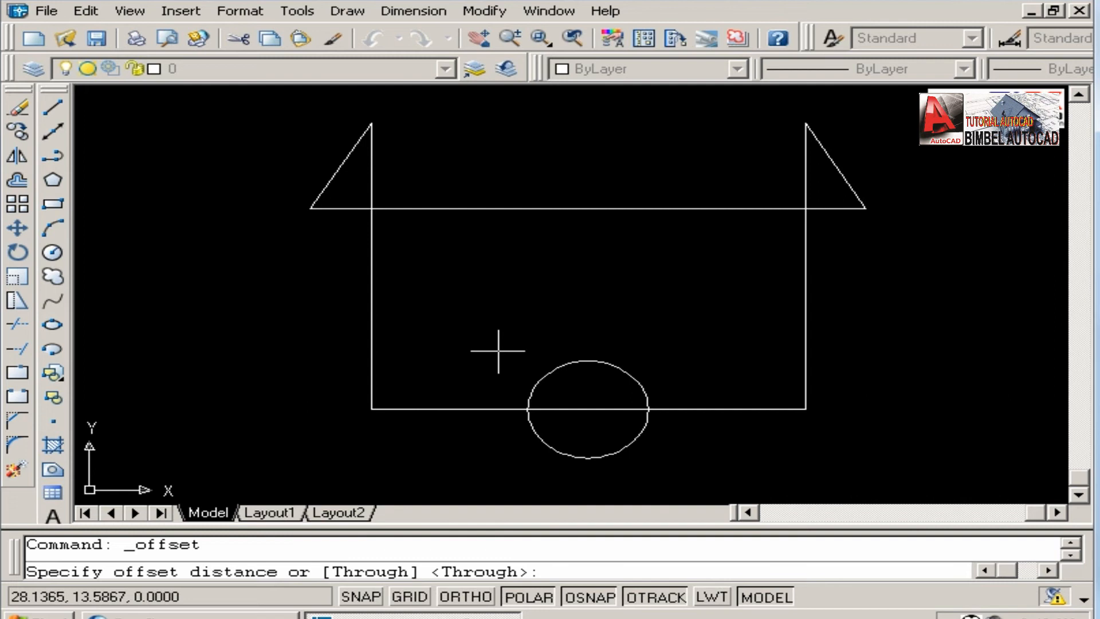
text(3)
key(Return)
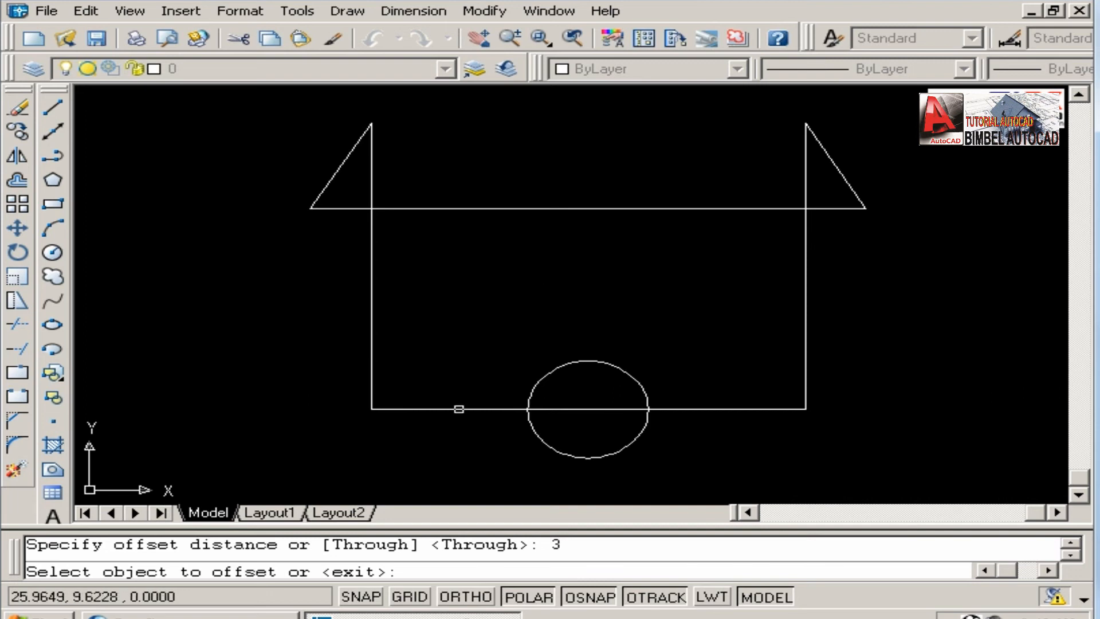
click(447, 409)
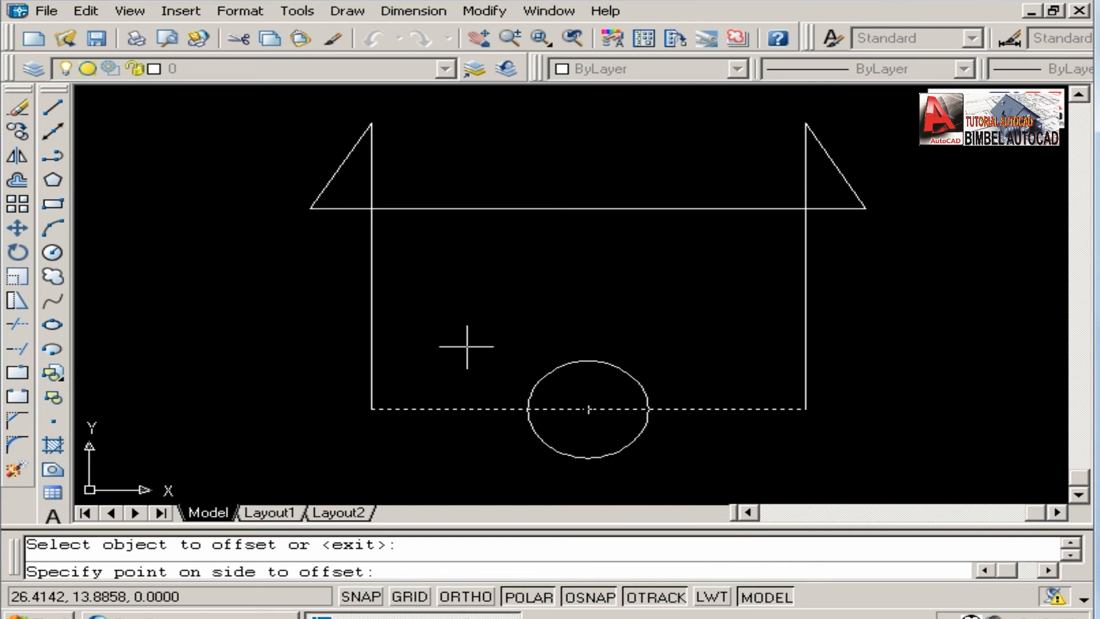
click(460, 275)
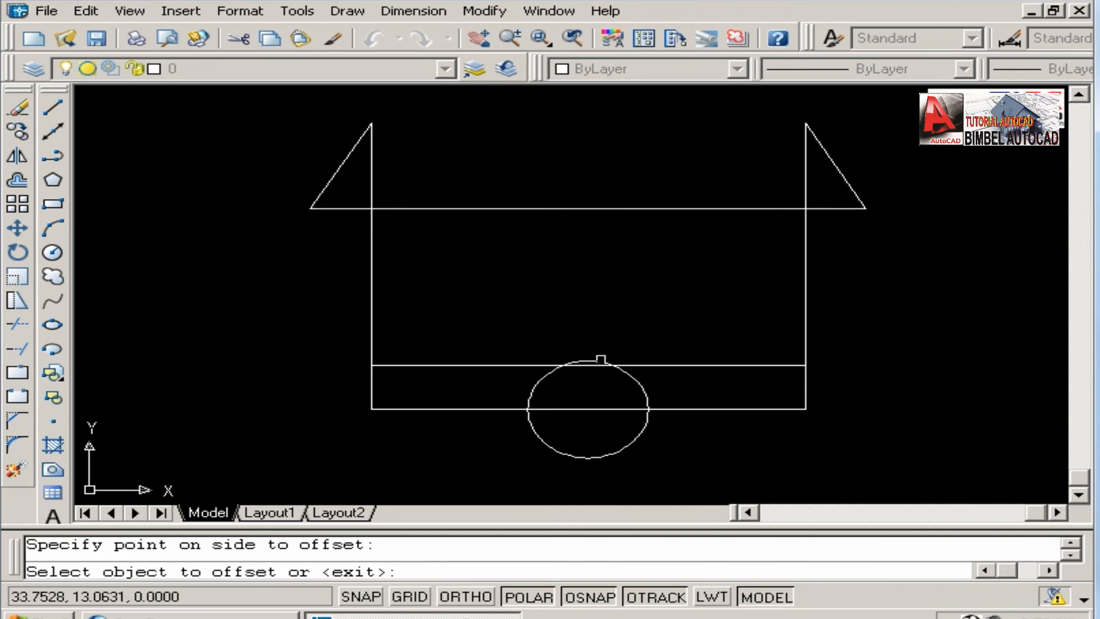
Offset the two vertical side lines below the roof line outward by 3, one to each side.
click(371, 290)
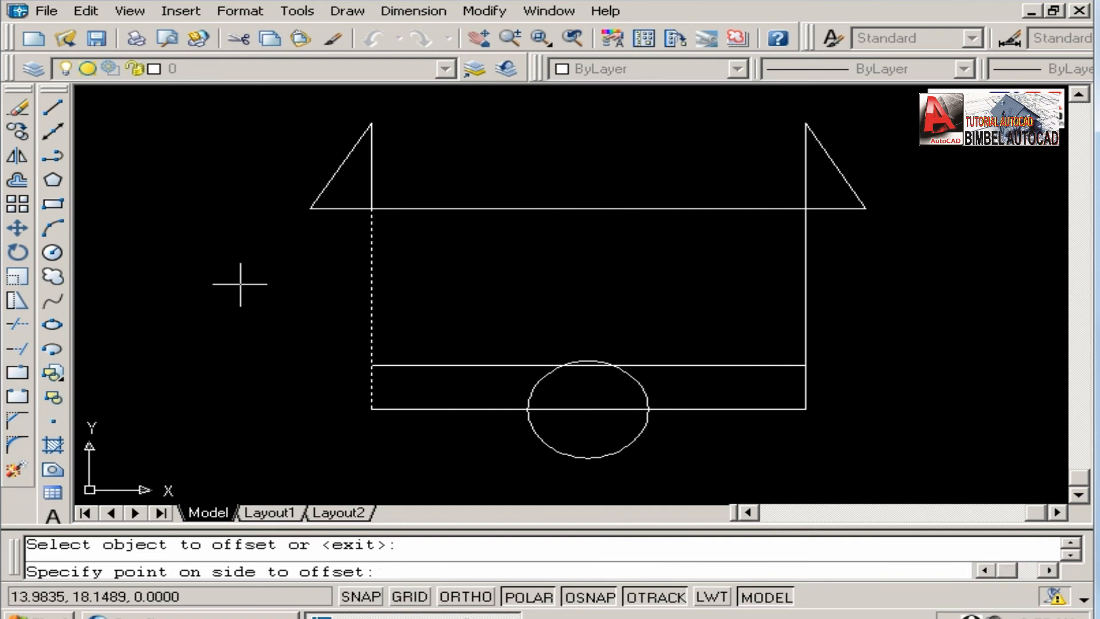
click(222, 287)
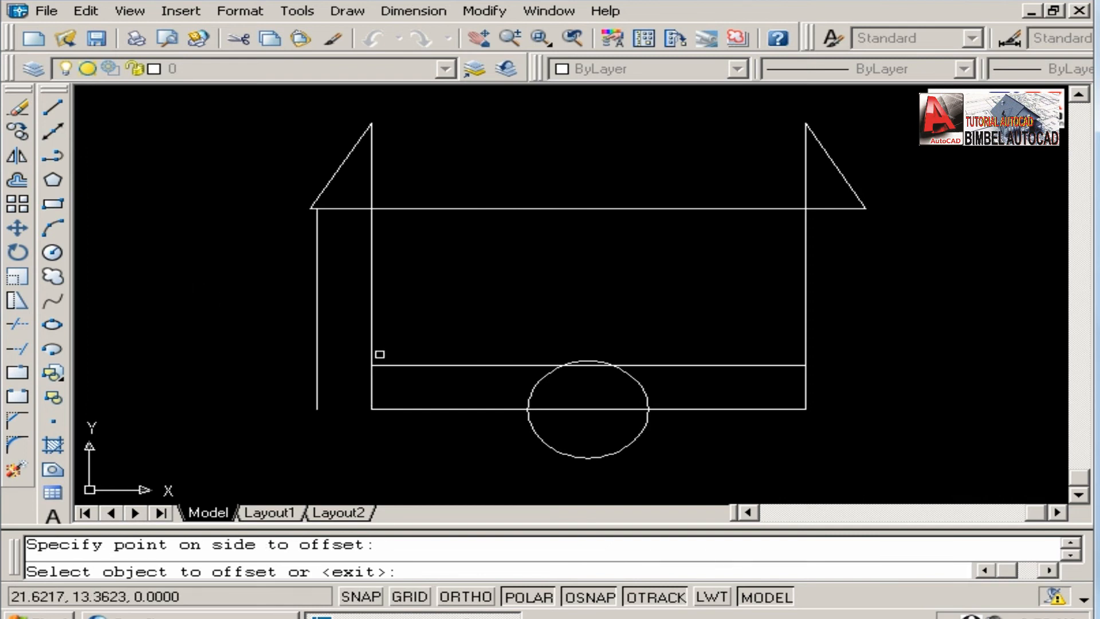
click(805, 320)
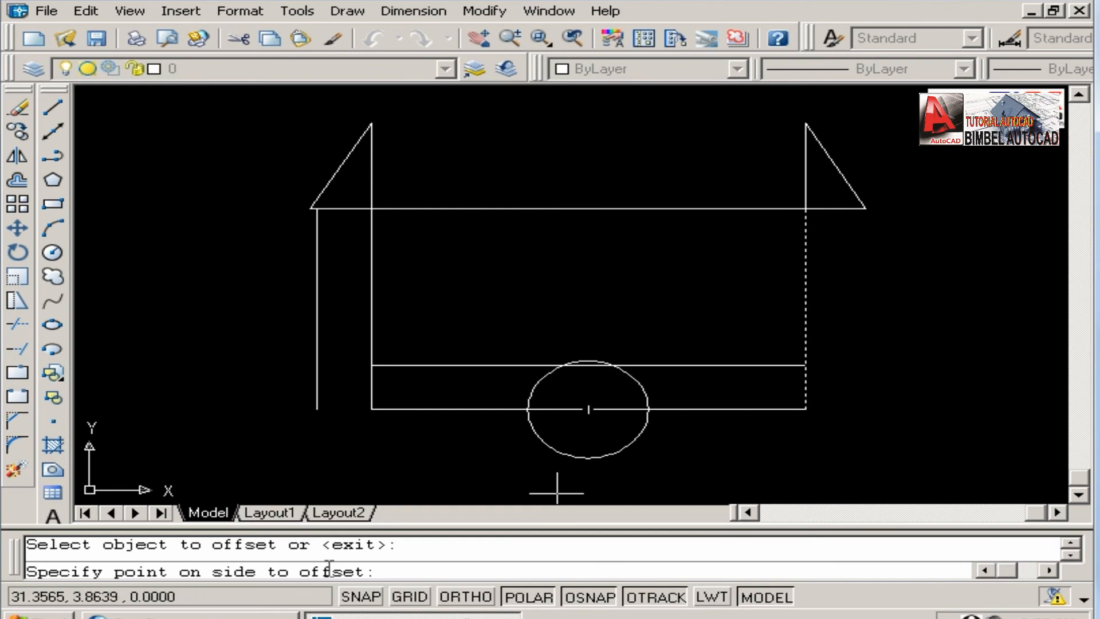
click(941, 299)
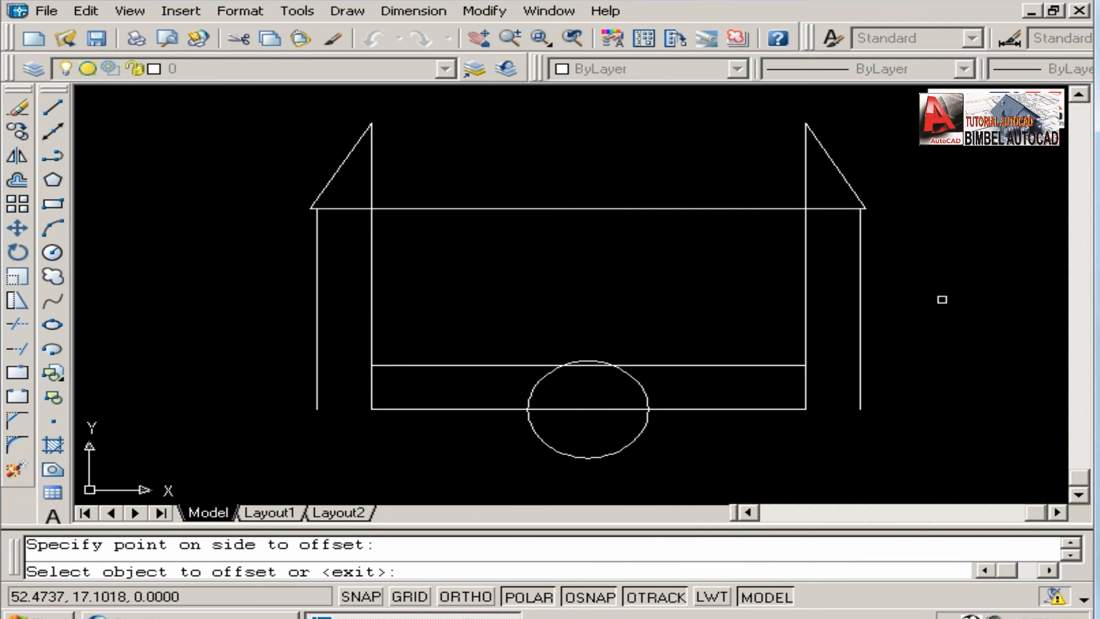
Offset the circle outward four times at distance 3 to make concentric rings, each from the previous ring, and end the Offset command.
middle_drag(723, 319, 703, 271)
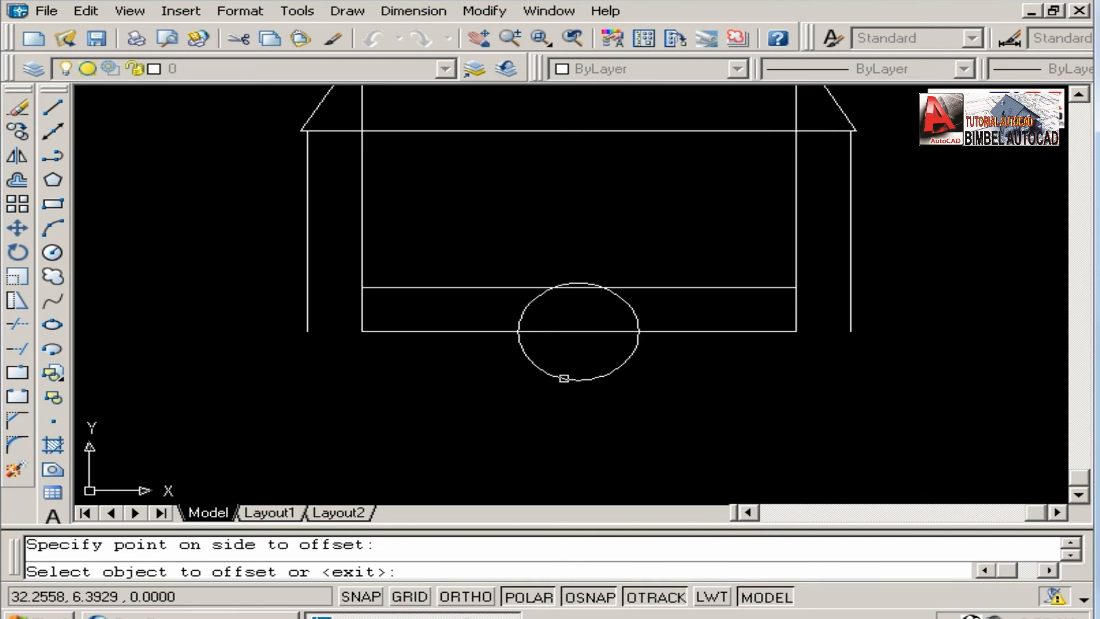
click(563, 379)
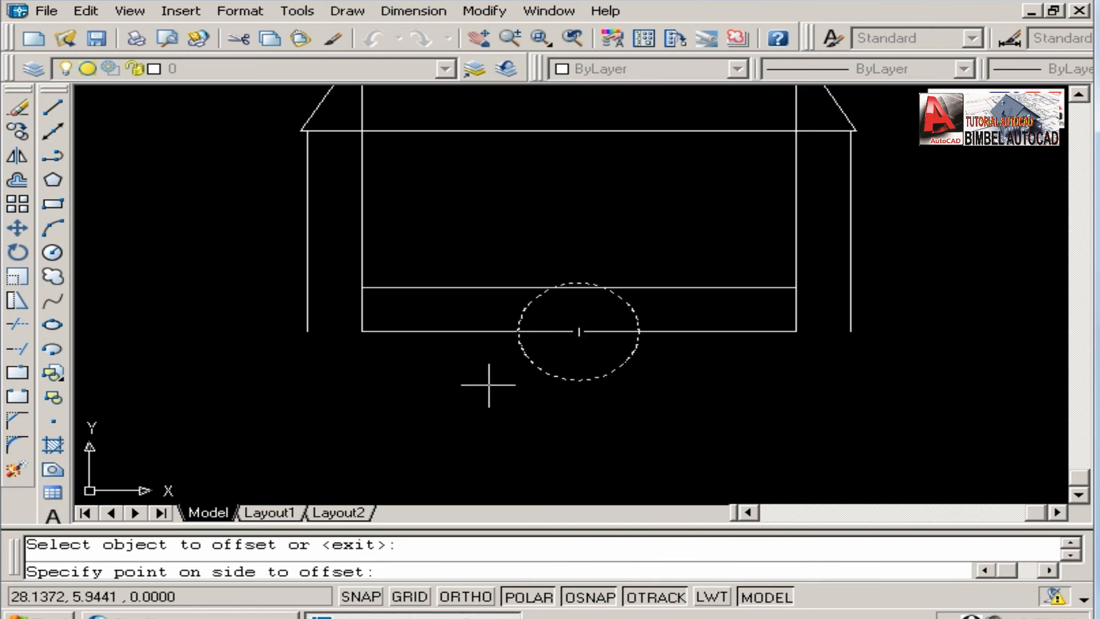
click(447, 381)
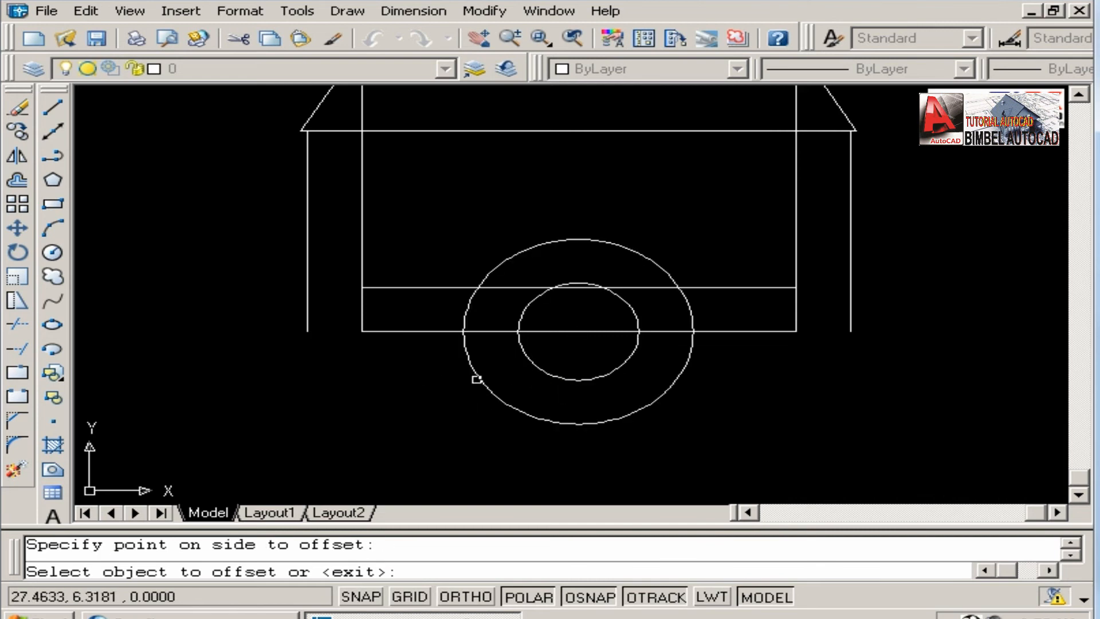
click(474, 378)
click(405, 377)
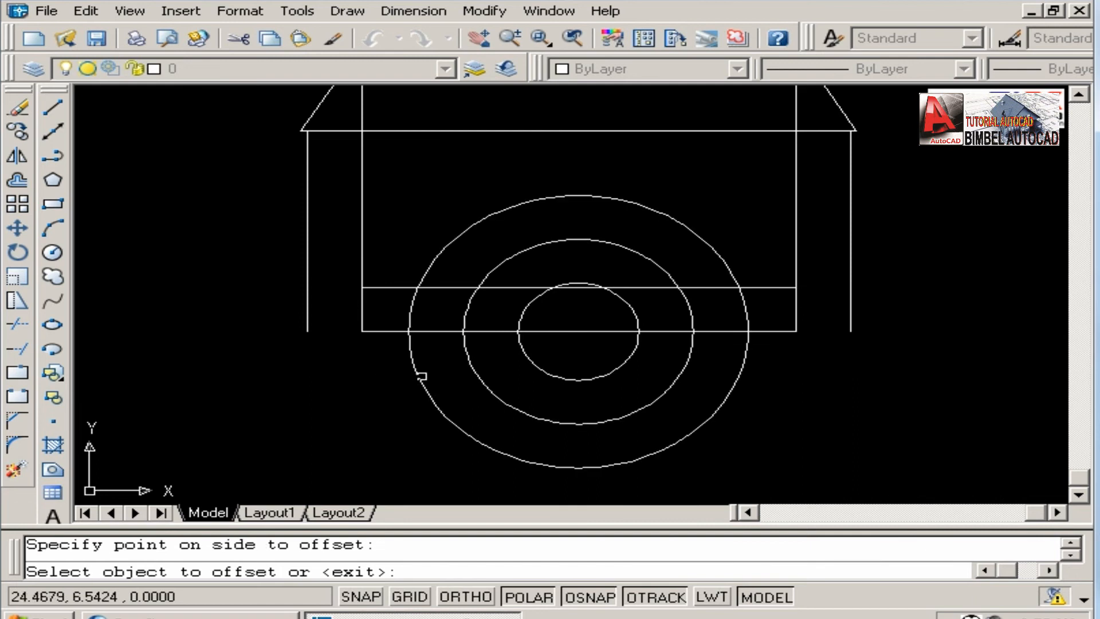
click(418, 376)
click(351, 375)
click(360, 373)
click(290, 373)
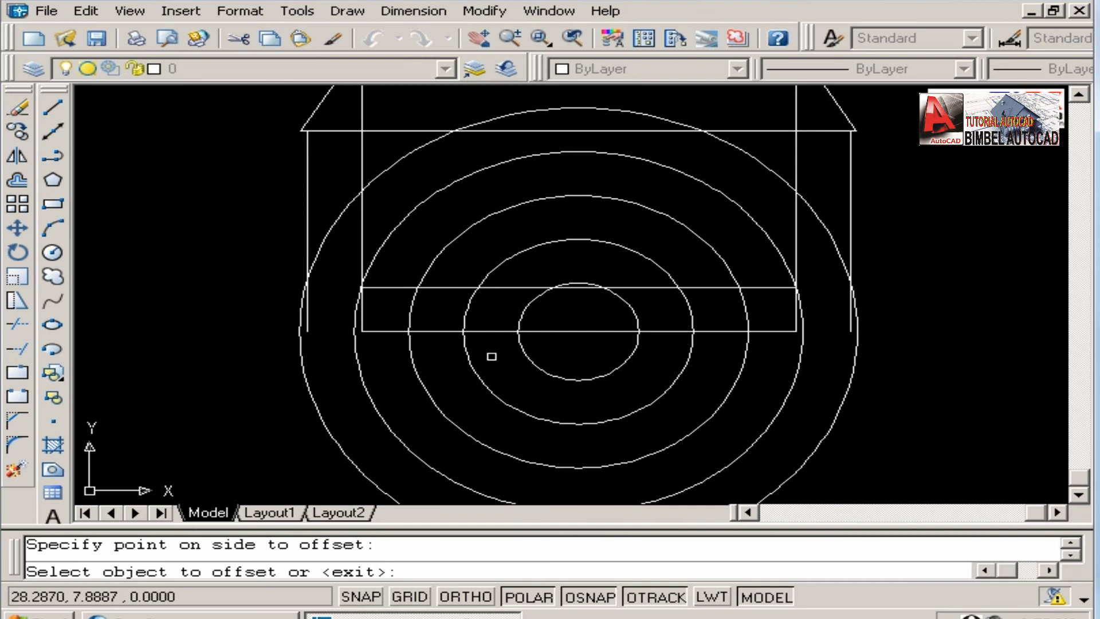
scroll(491, 343, down, 5)
scroll(491, 342, up, 4)
scroll(490, 341, down, 4)
middle_drag(514, 341, 442, 284)
scroll(442, 284, up, 2)
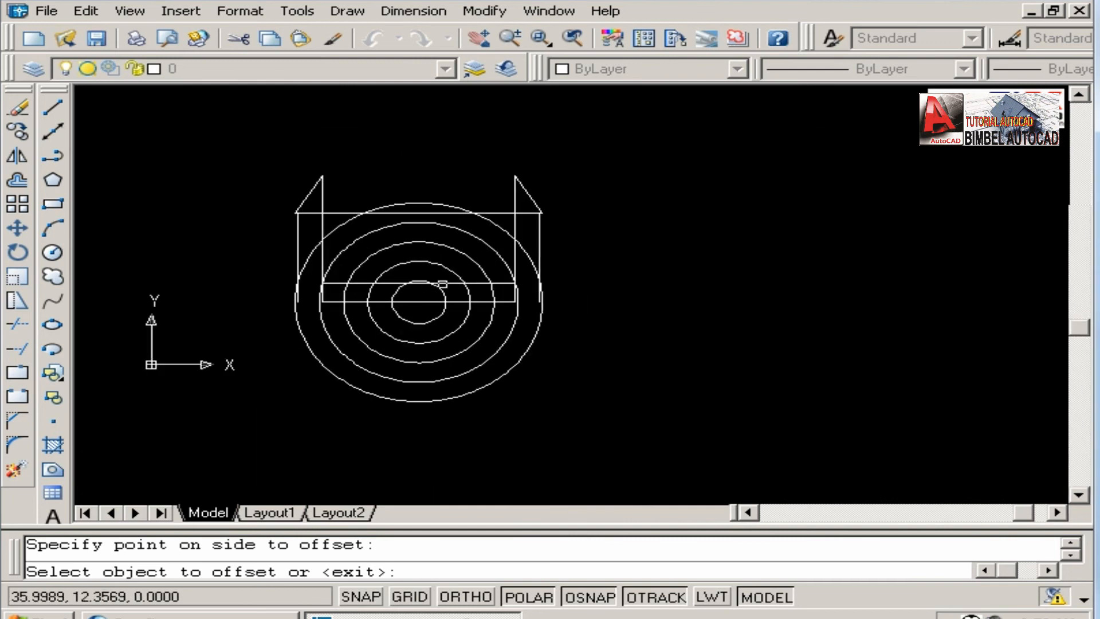
key(Return)
scroll(449, 287, up, 1)
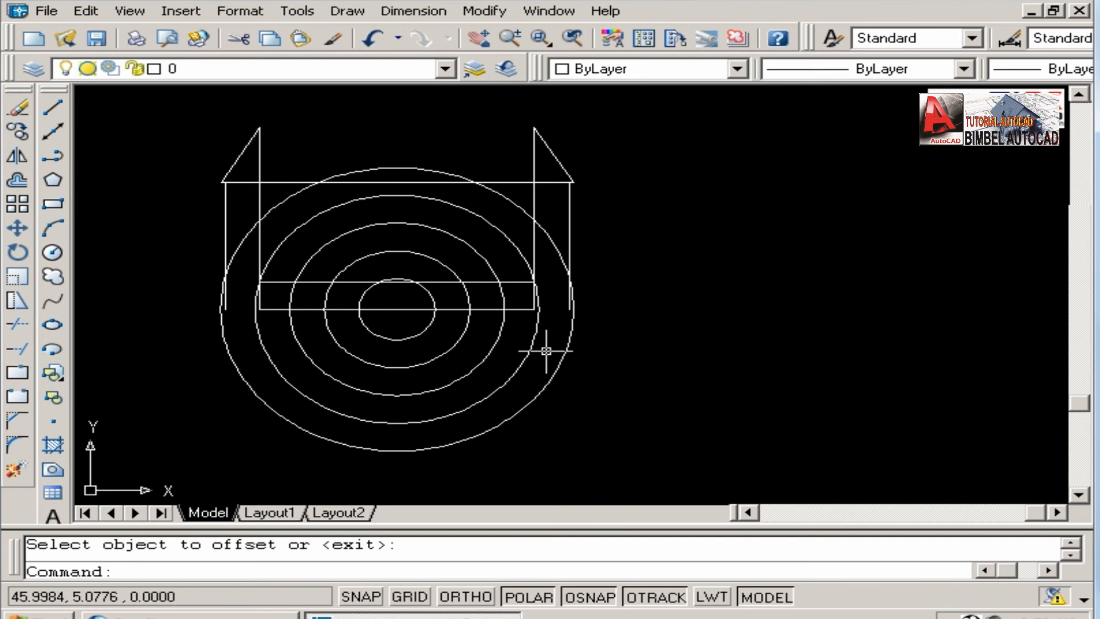
Draw a 1 by 1 rectangle in the empty area to the right of the concentric circles, using the relative corner @1,1.
middle_drag(498, 322, 445, 322)
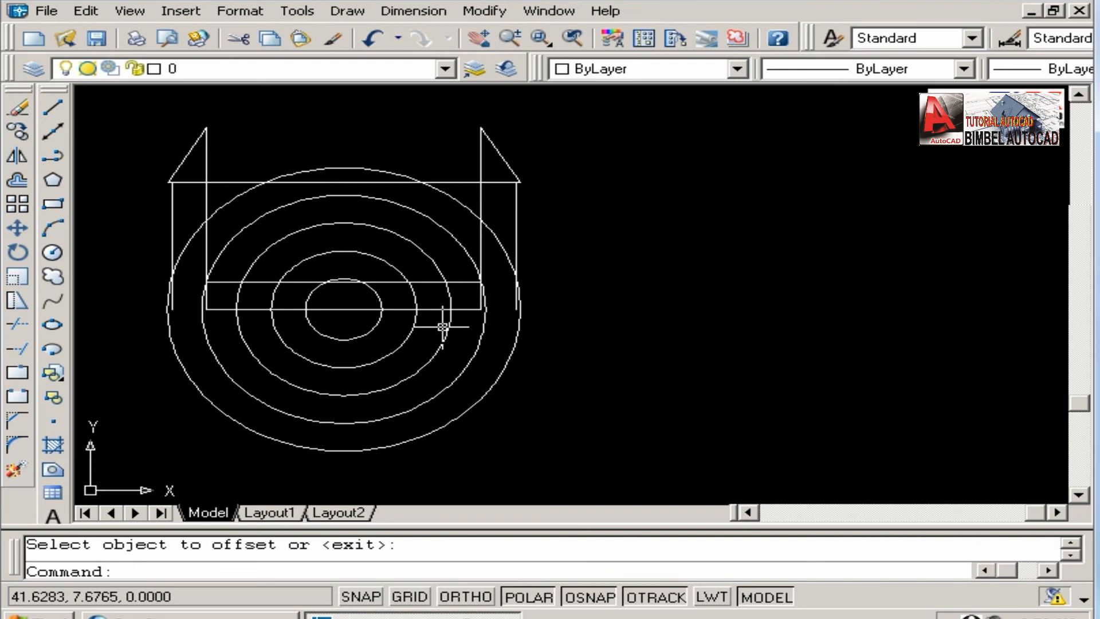
click(16, 206)
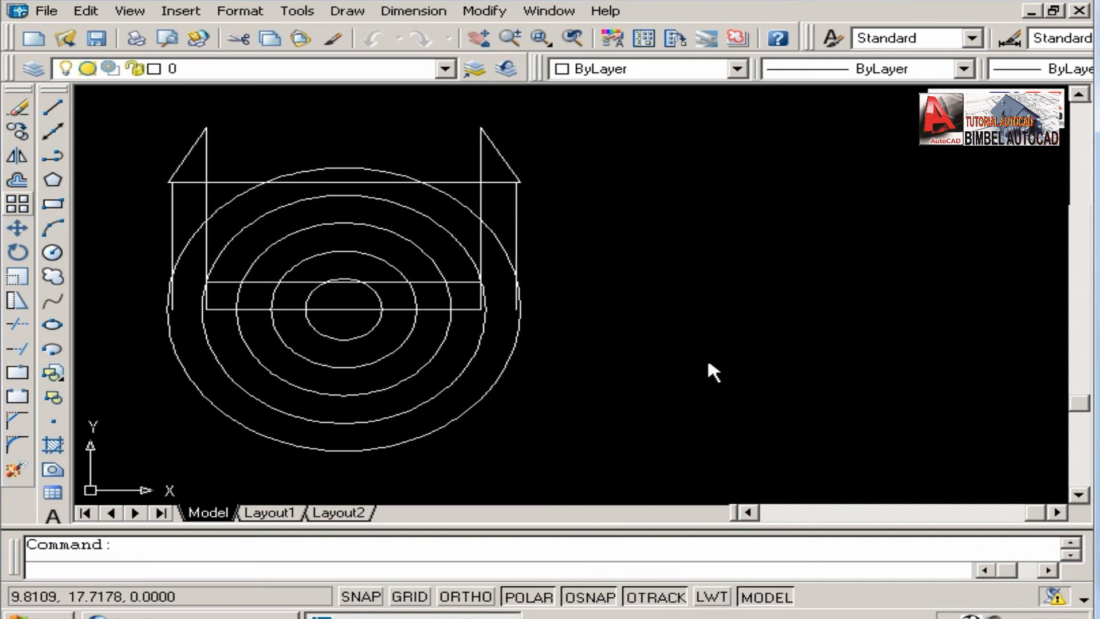
click(802, 407)
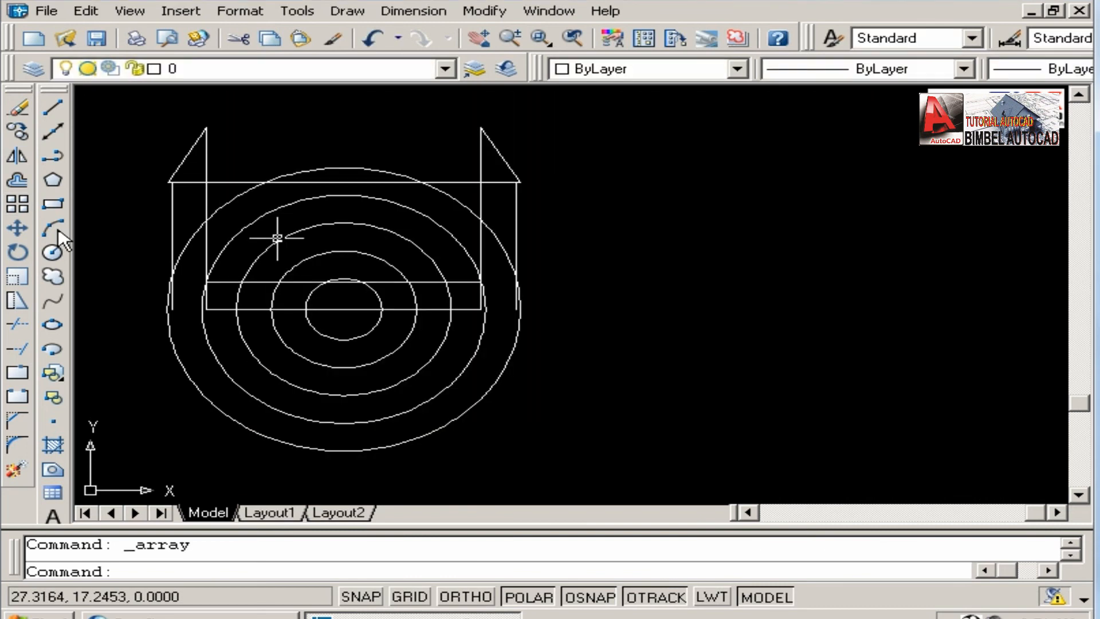
click(52, 203)
click(660, 378)
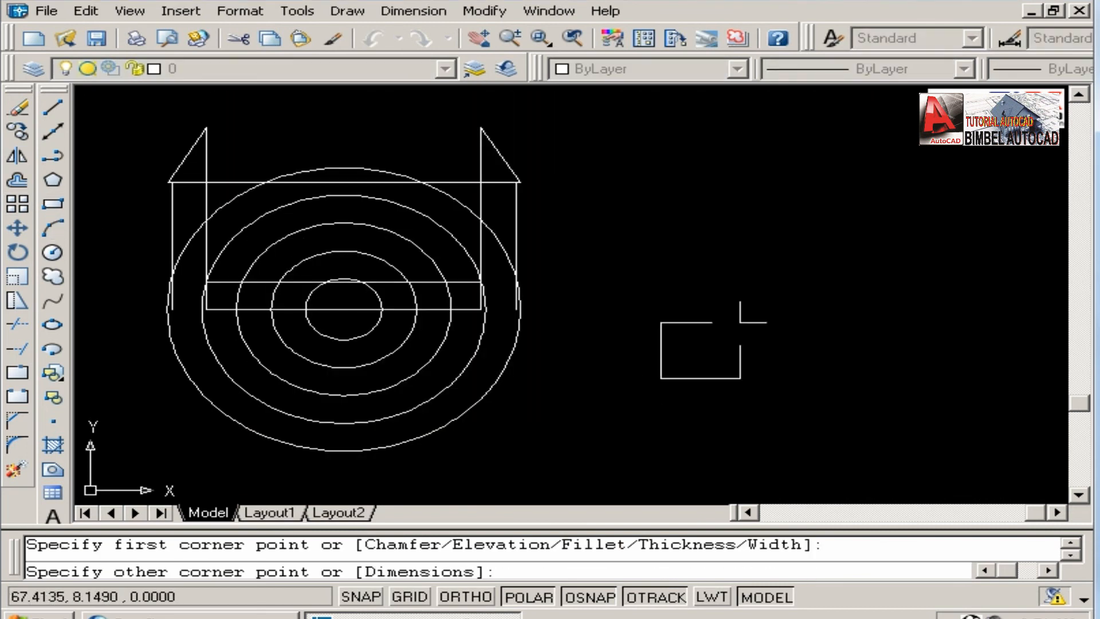
text(@1,1)
key(Return)
Set up a rectangular array of 4 rows and 4 columns with row offset 2 and column offset 2.
scroll(664, 404, up, 5)
middle_drag(685, 336, 442, 361)
scroll(445, 329, down, 4)
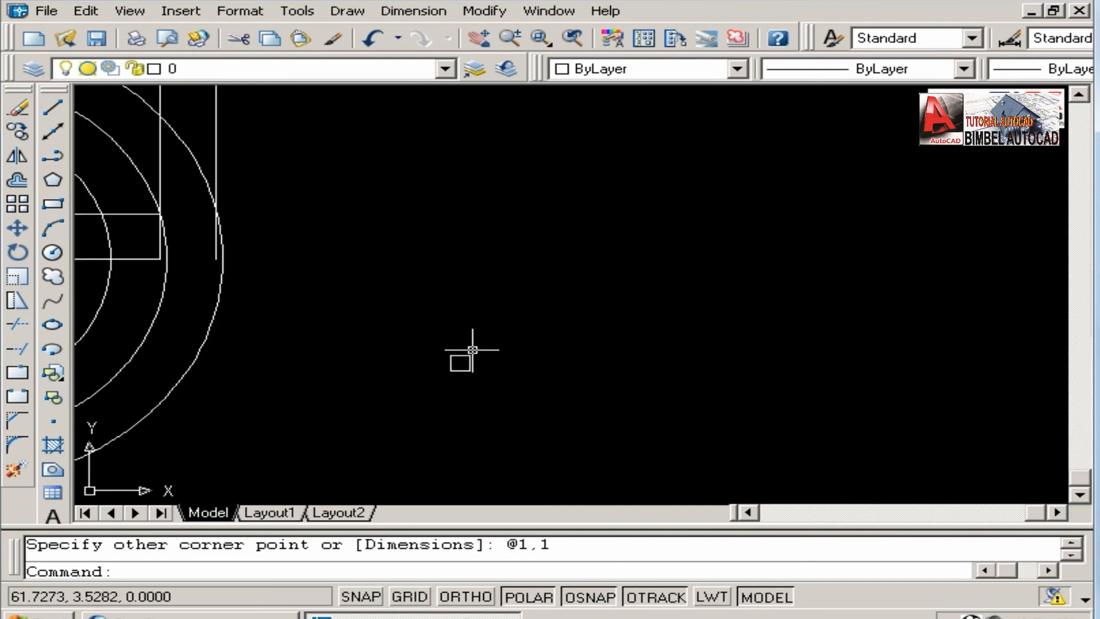
click(17, 204)
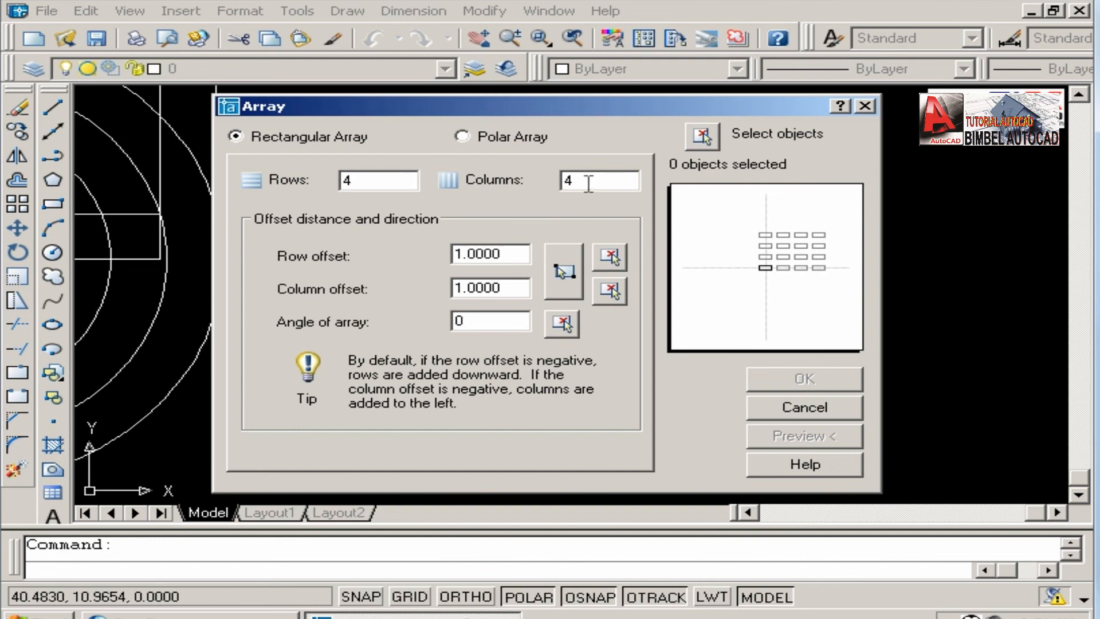
drag(521, 252, 347, 252)
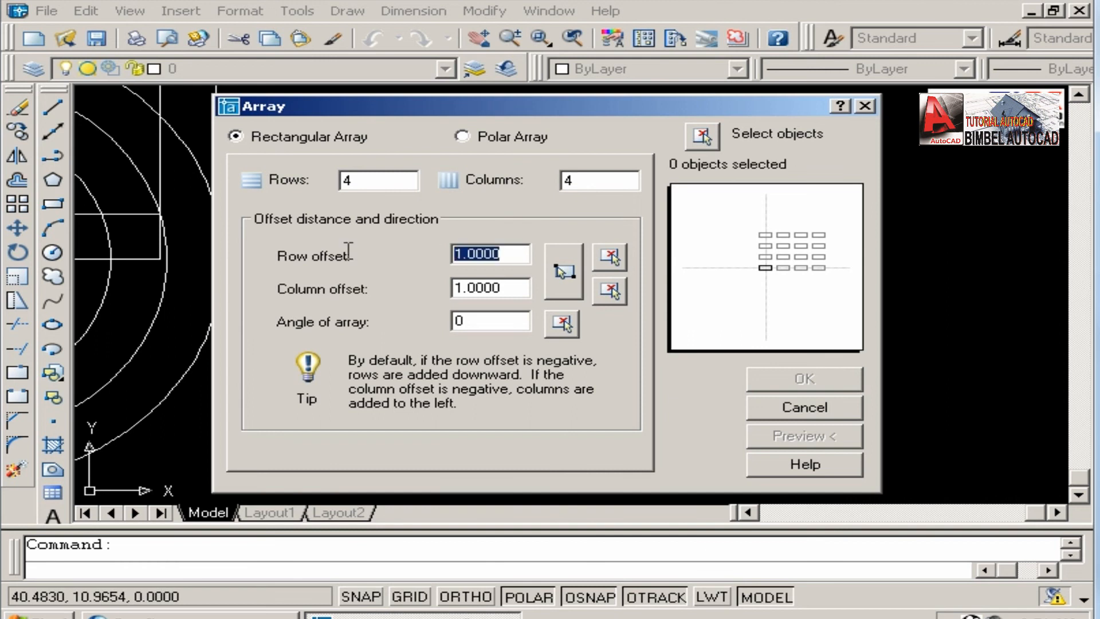
text(2)
drag(496, 287, 347, 288)
text(2)
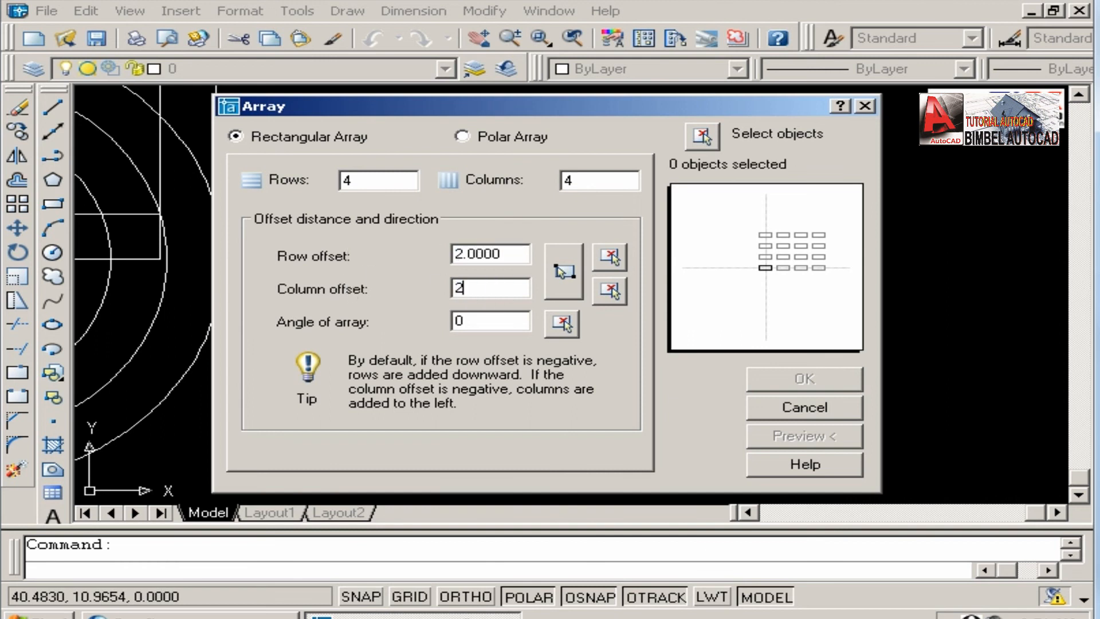
Select the small 1 by 1 square as the array object, preview the rectangular array and accept it.
click(702, 136)
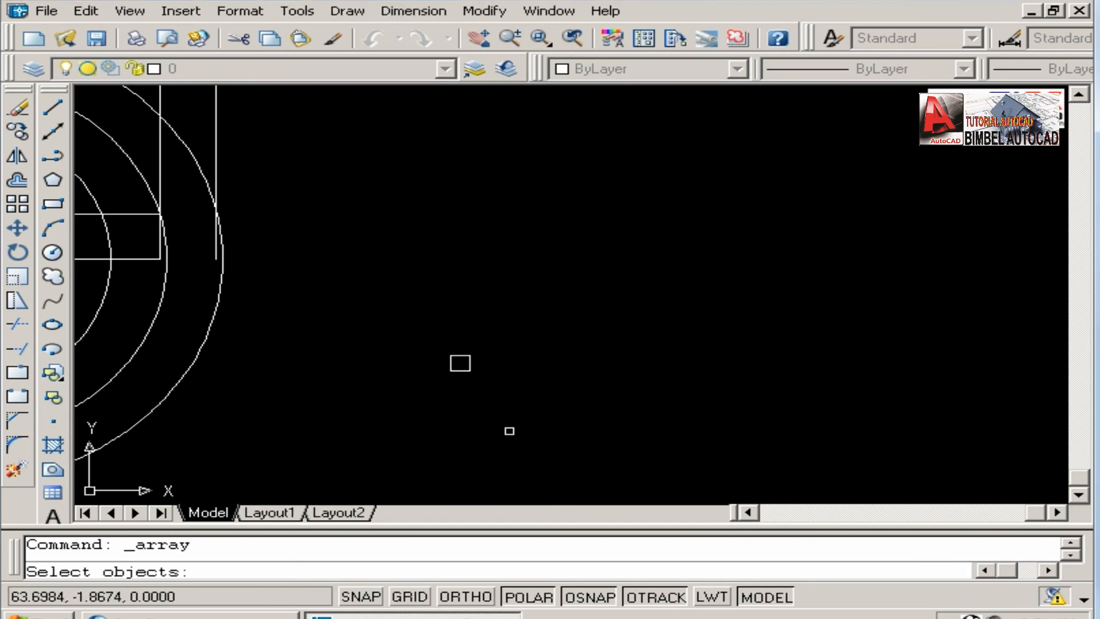
click(523, 428)
click(326, 232)
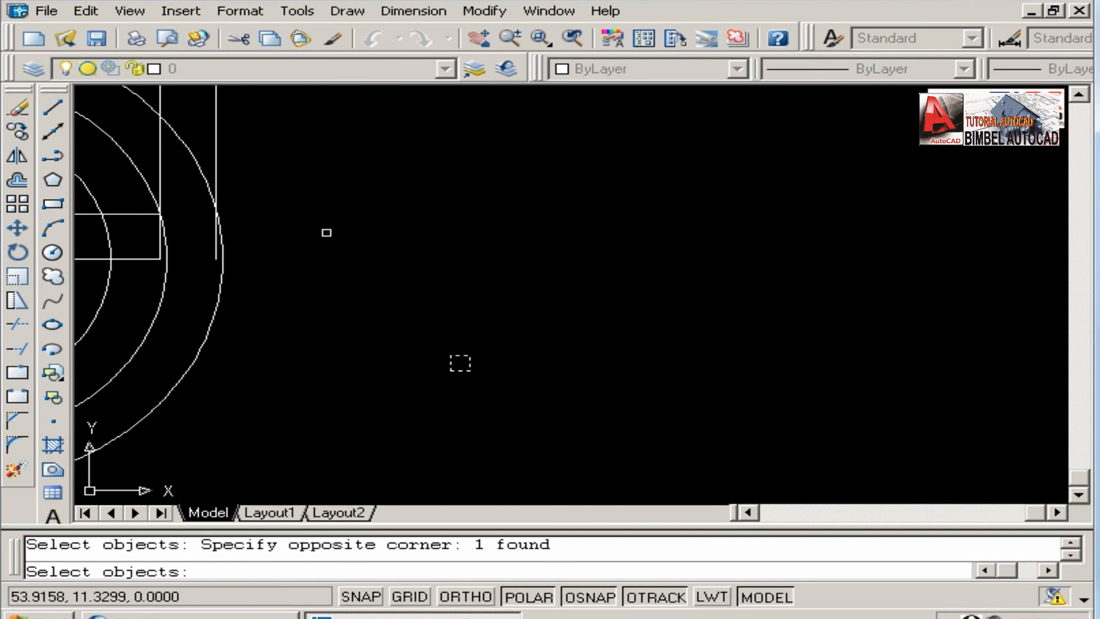
key(Return)
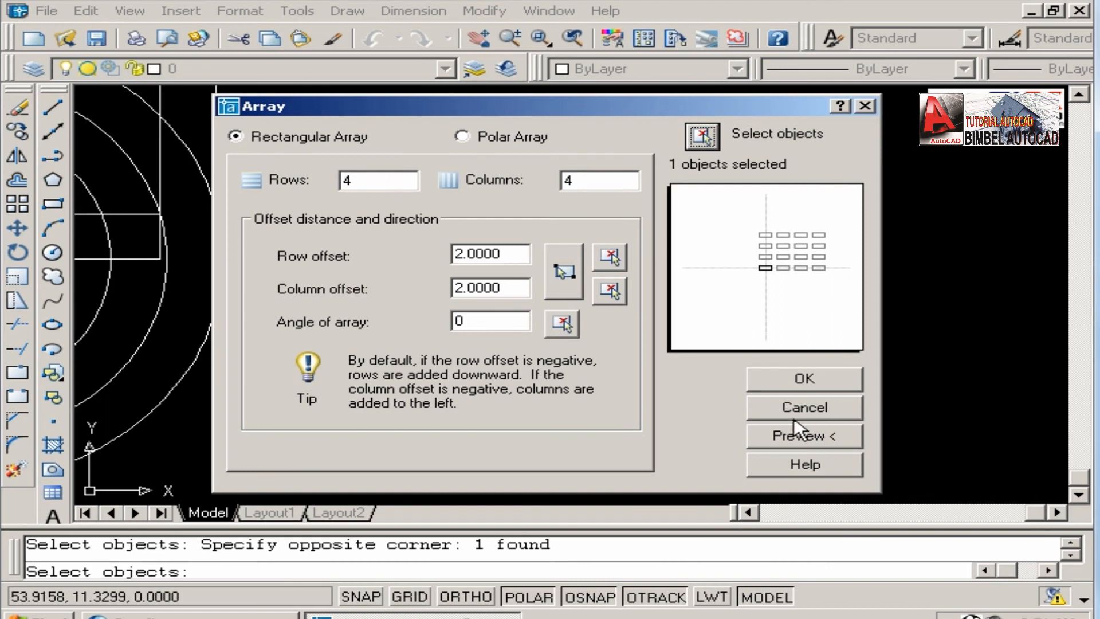
click(799, 437)
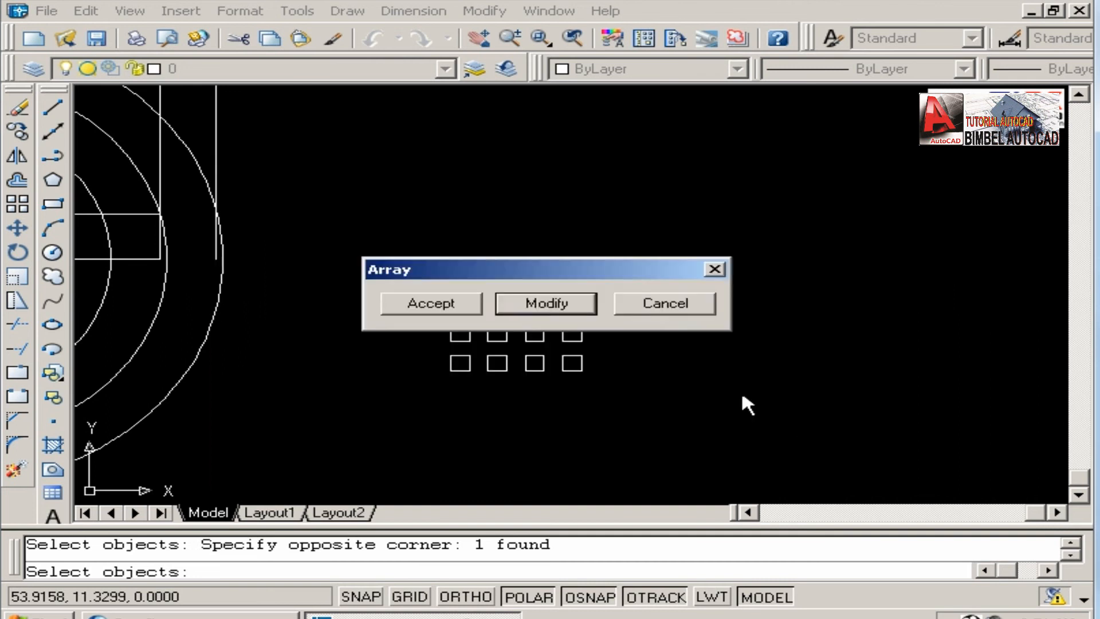
drag(545, 263, 817, 263)
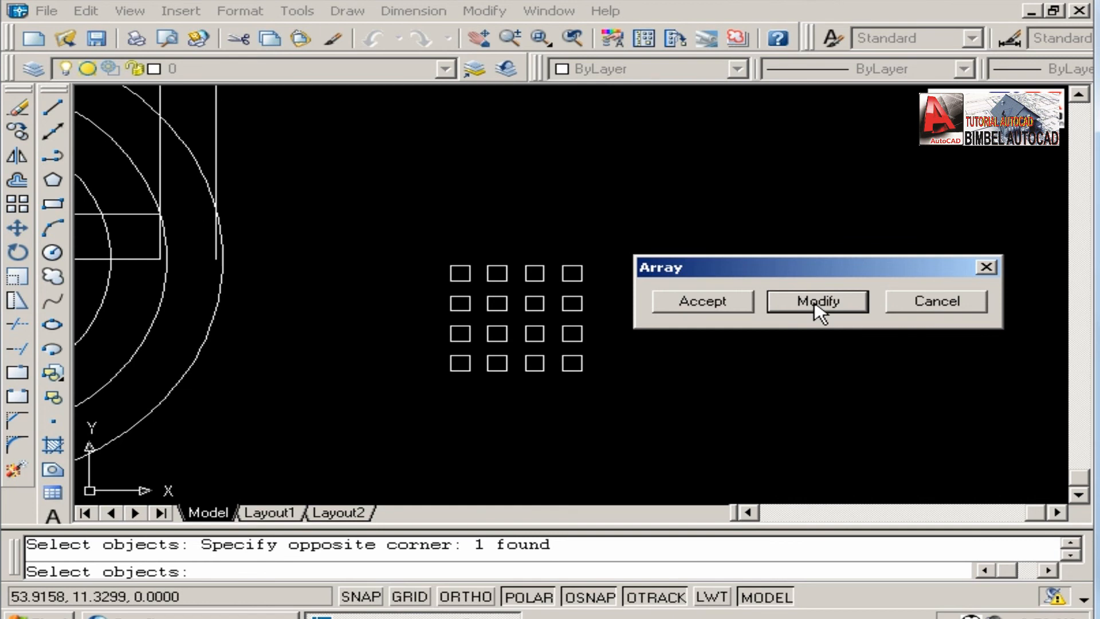
click(719, 307)
Examine the rows and columns of arrayed squares up close, and view them together with the concentric circles.
scroll(536, 384, up, 5)
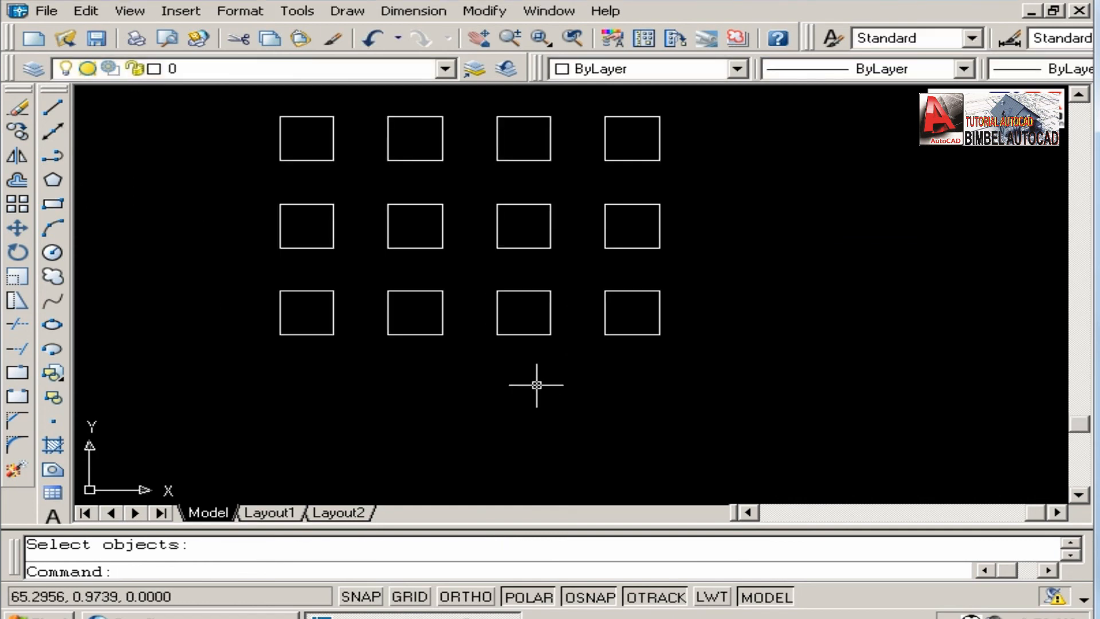
middle_drag(535, 384, 613, 461)
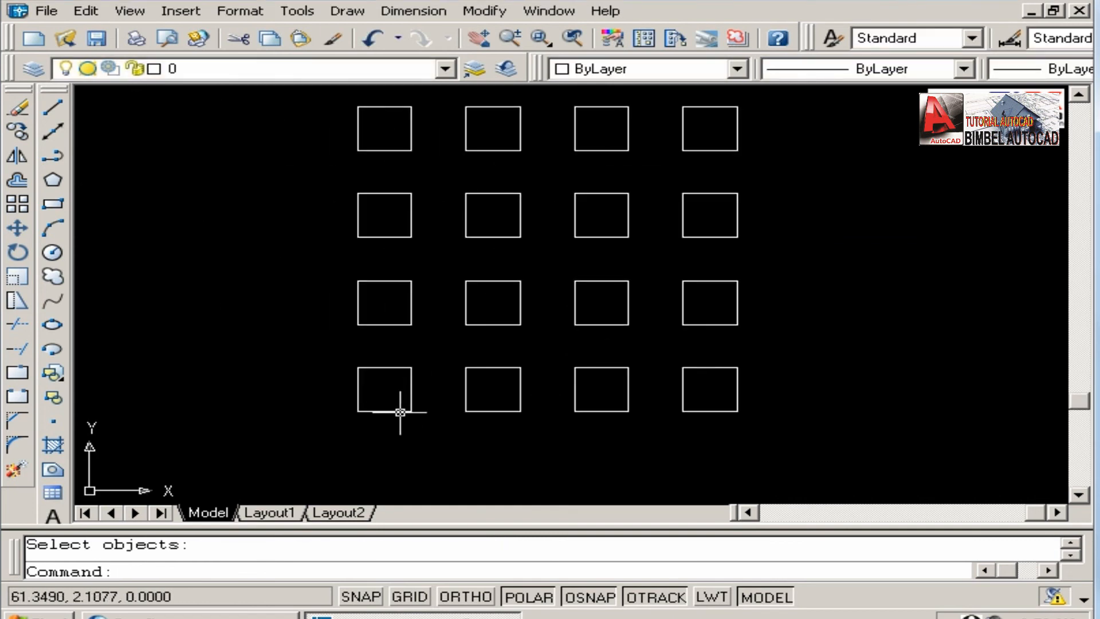
scroll(451, 208, down, 2)
scroll(432, 238, up, 1)
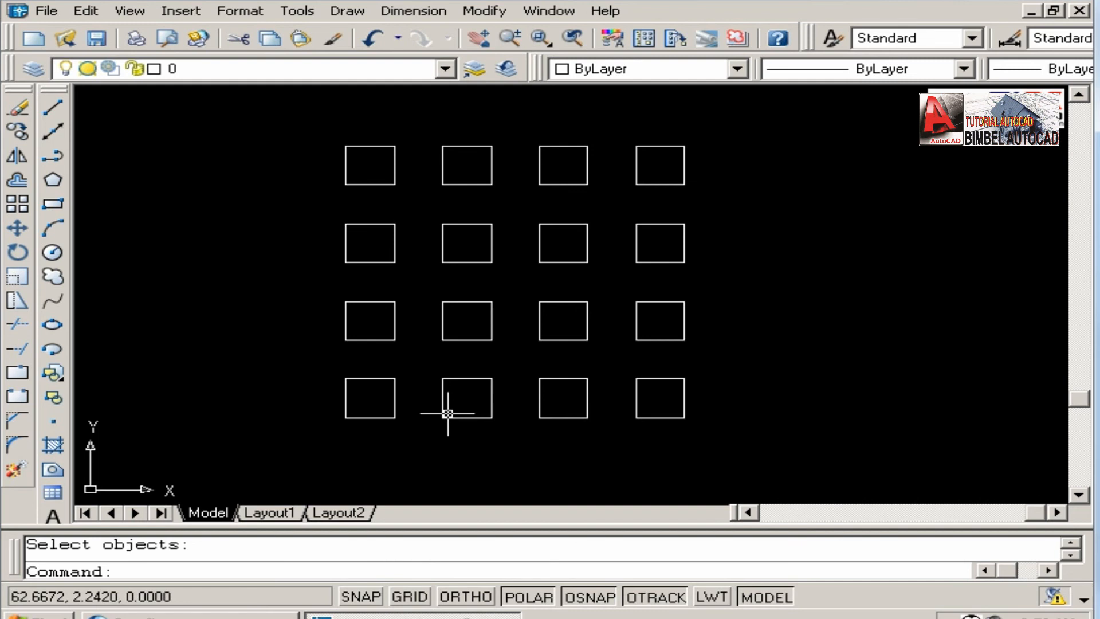
scroll(449, 369, down, 2)
mouse_move(449, 368)
middle_down()
mouse_move(645, 337)
mouse_move(732, 340)
mouse_move(719, 346)
middle_up()
scroll(733, 340, down, 3)
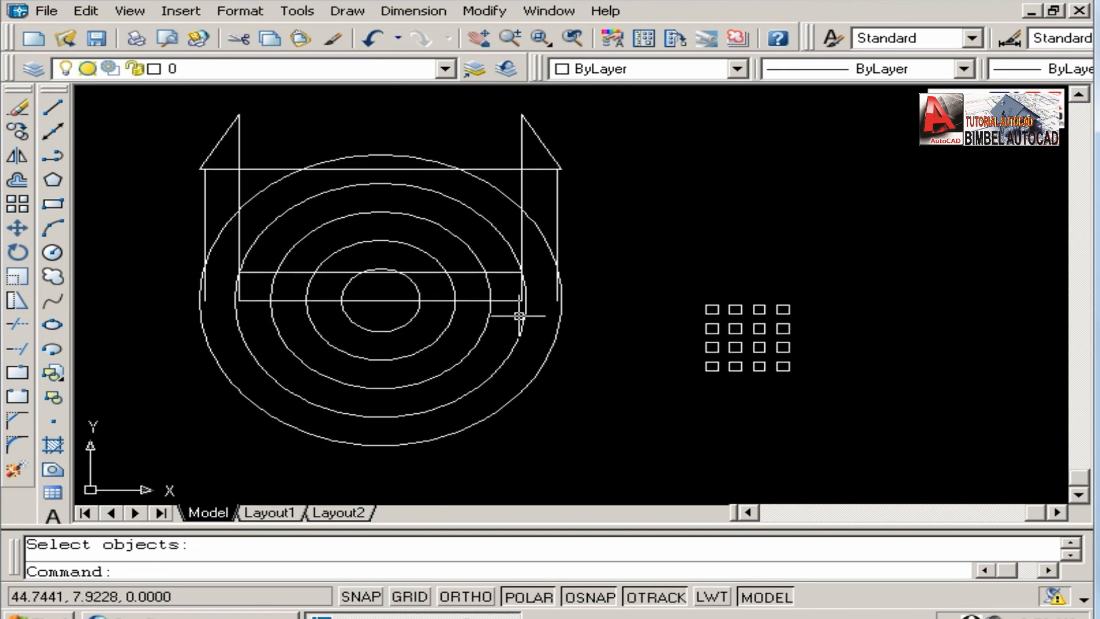
middle_drag(520, 315, 576, 313)
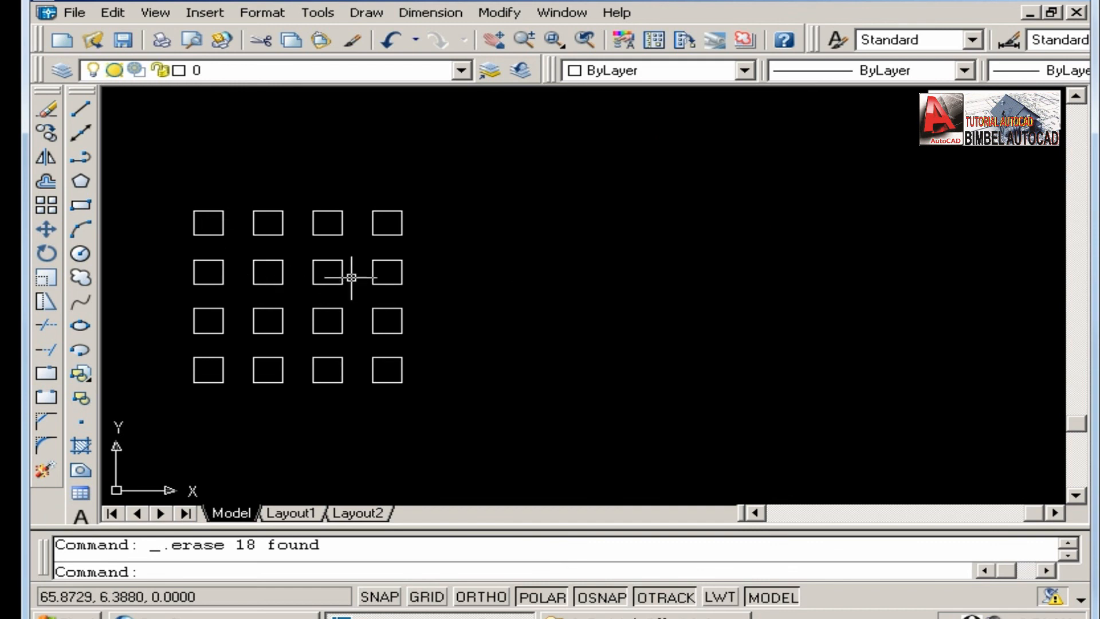
click(47, 204)
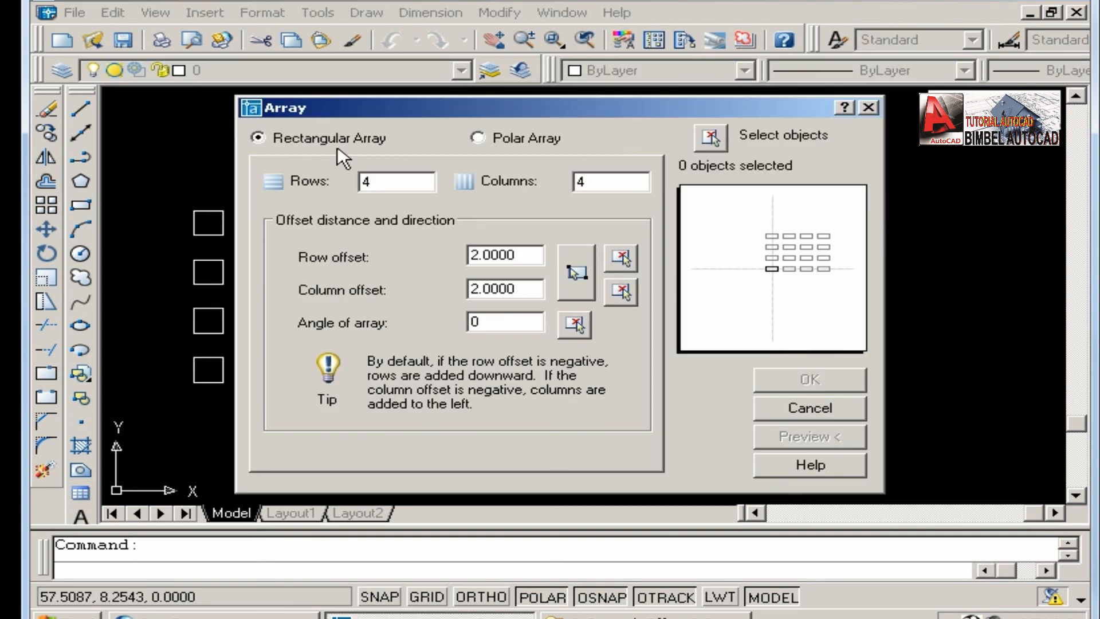
drag(417, 112, 546, 63)
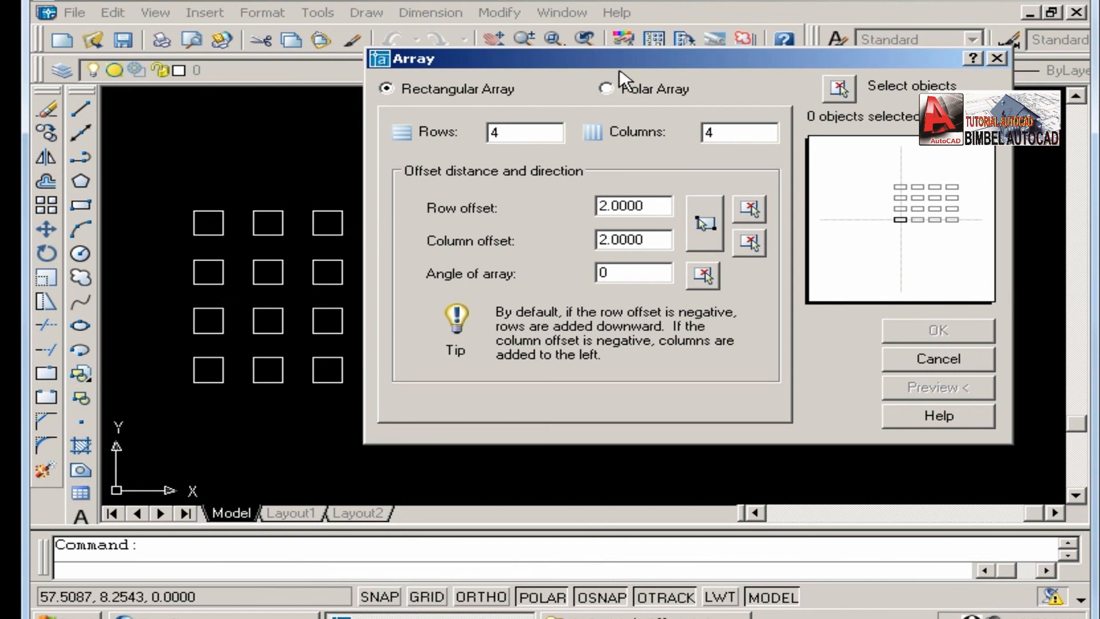
click(920, 359)
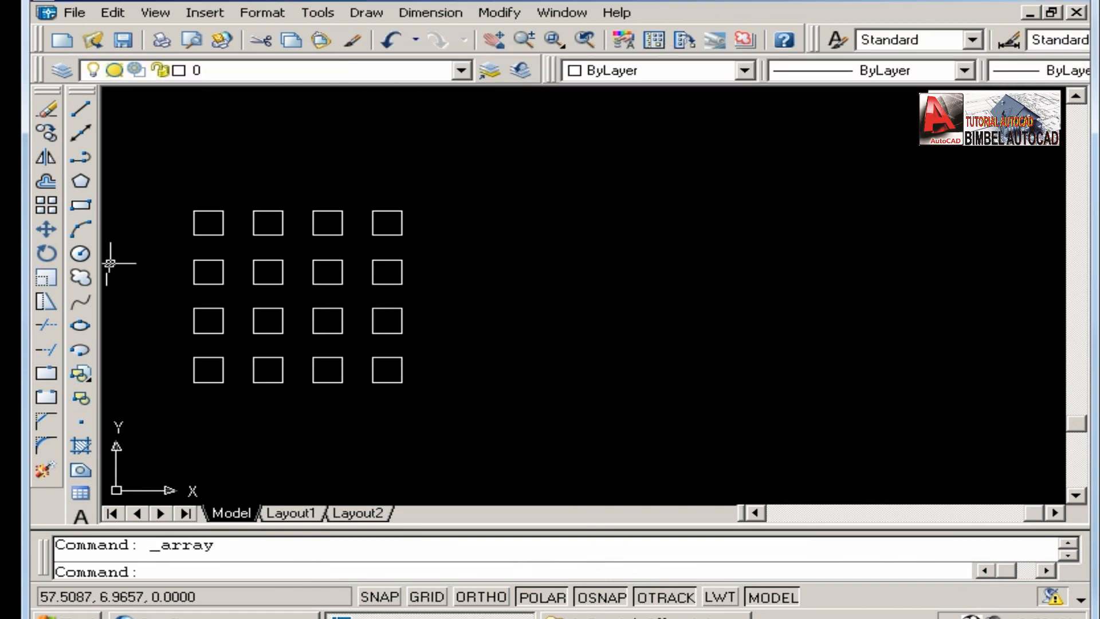
Draw a circle with a radius of about 4.5 in the empty area to the right of the arrayed squares.
click(81, 253)
click(654, 281)
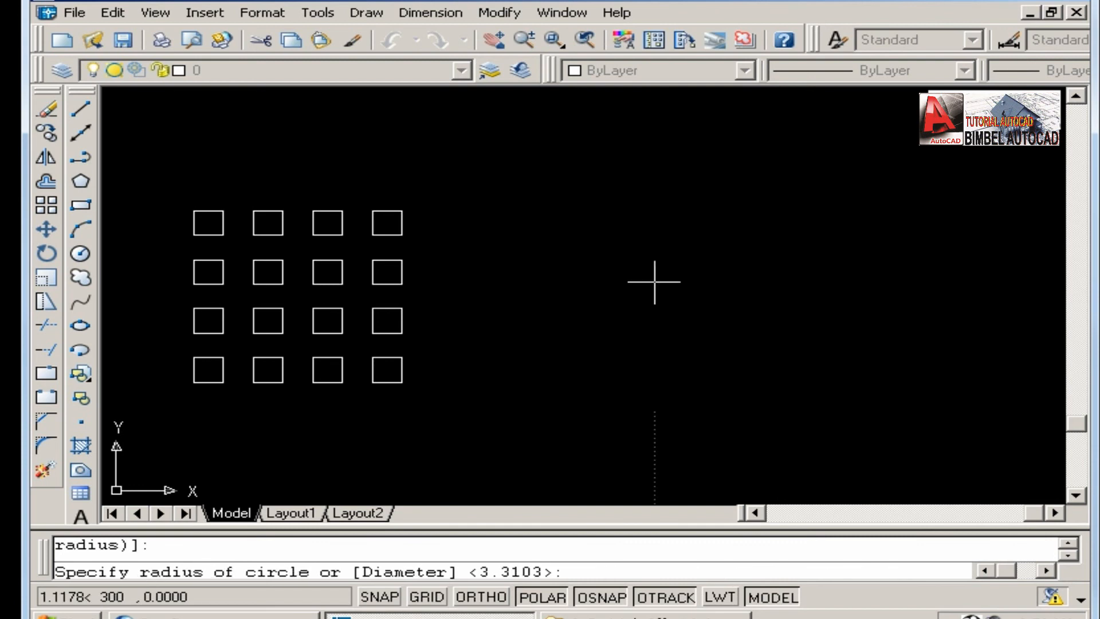
click(696, 383)
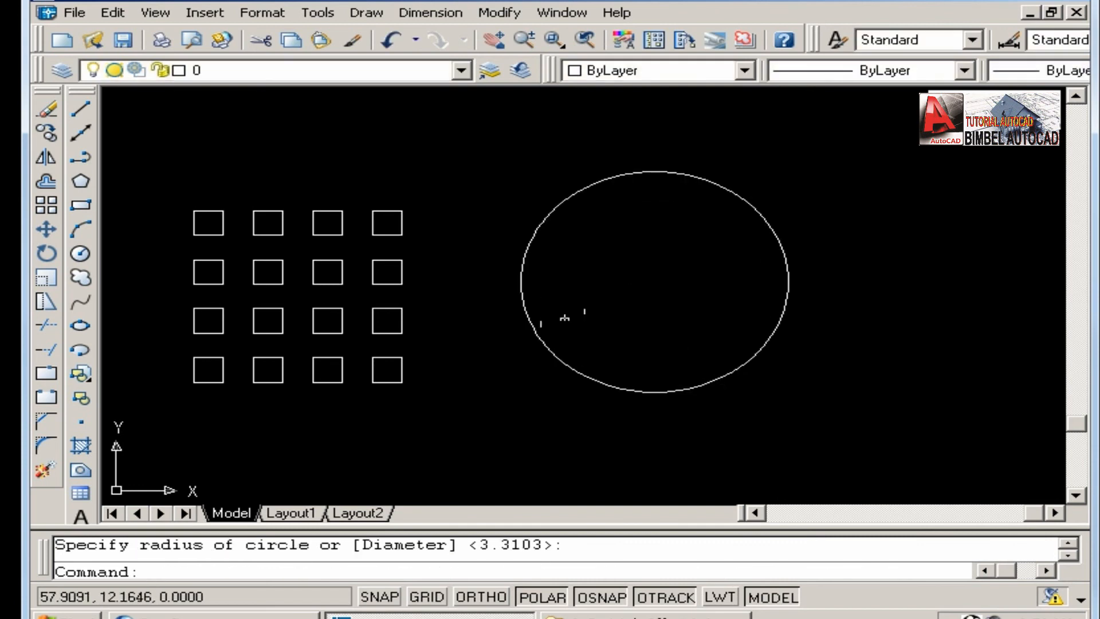
Draw a narrow wedge of three lines from the circle's centre to its top quadrant, along a short 330° segment, and back to the centre.
click(73, 115)
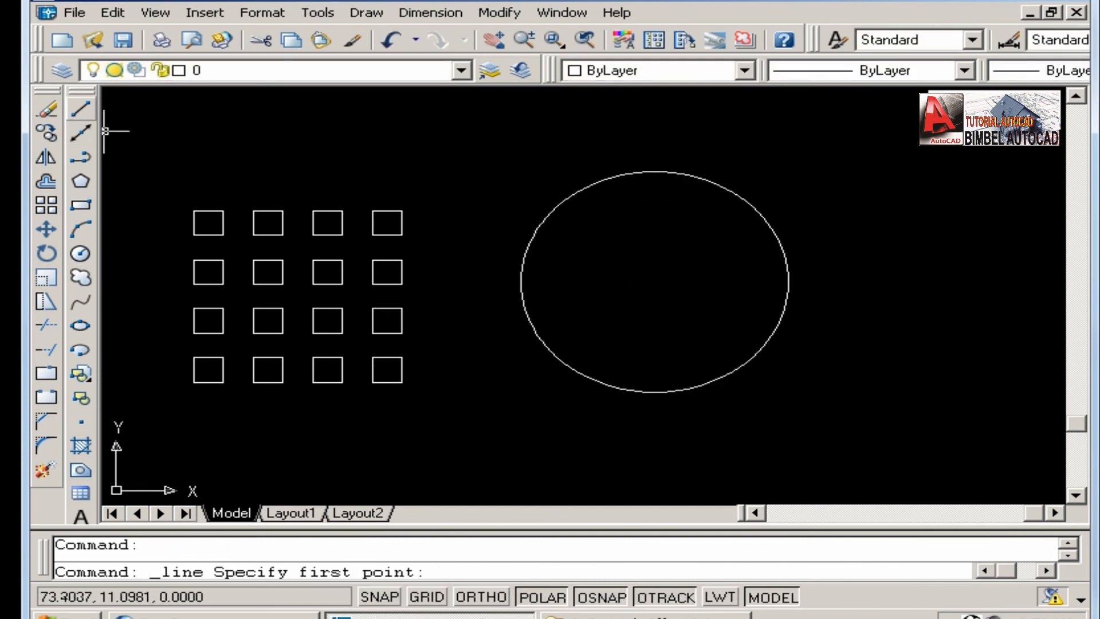
click(656, 282)
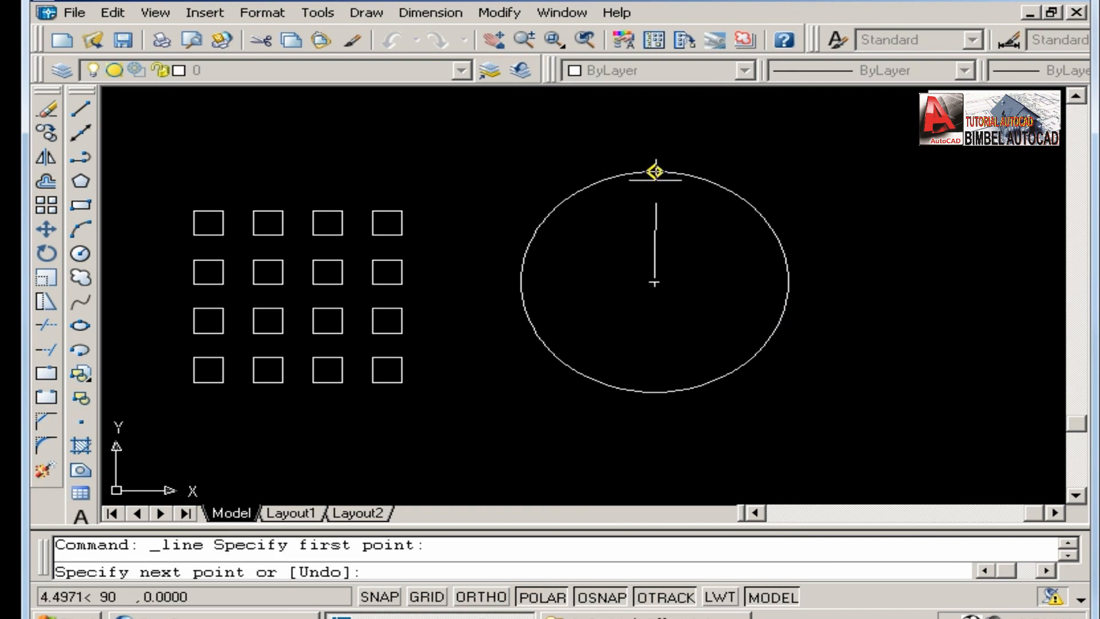
click(654, 171)
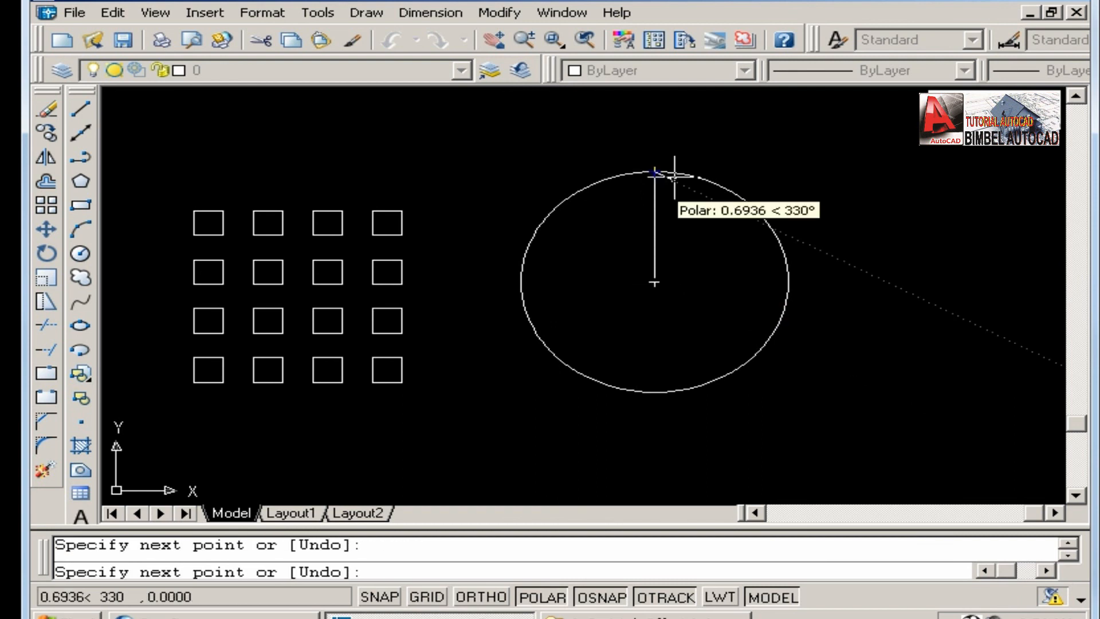
scroll(671, 178, up, 1)
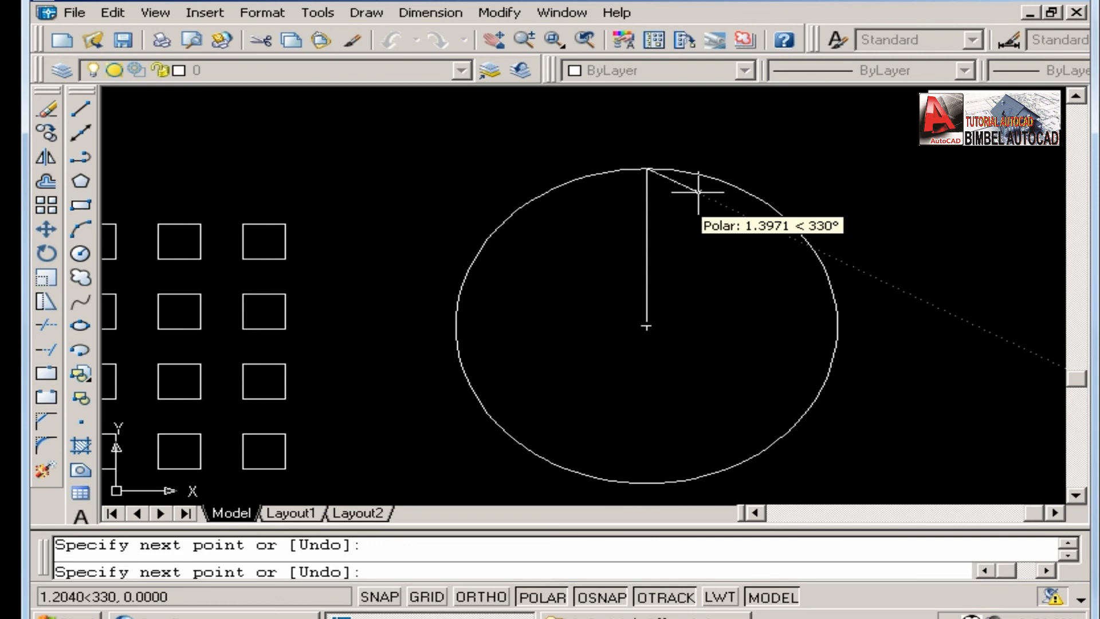
click(685, 185)
click(647, 325)
key(Return)
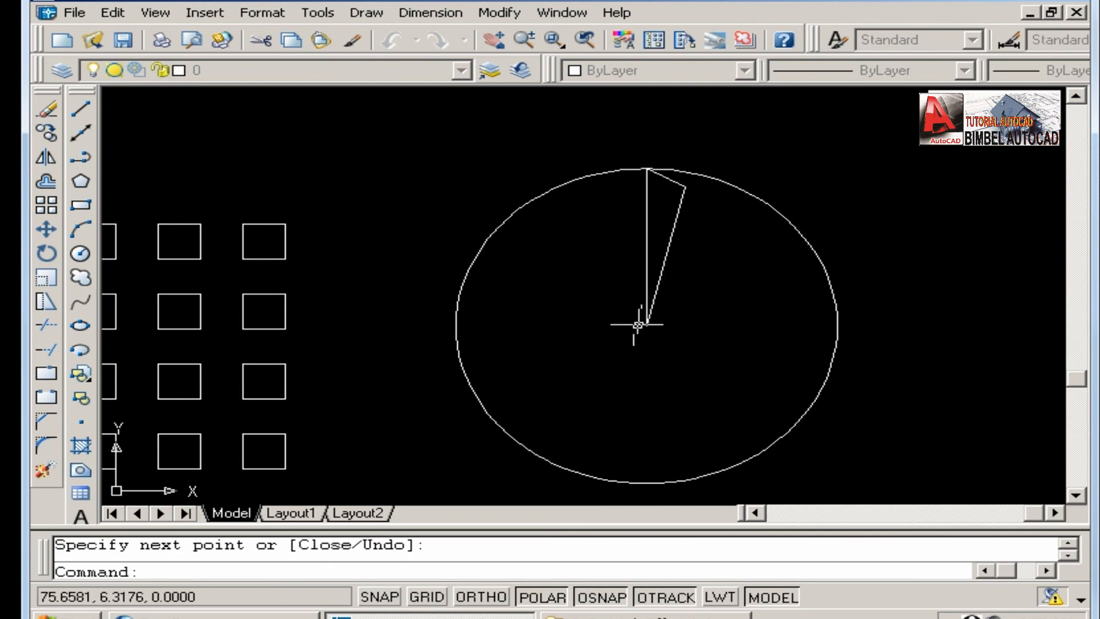
scroll(637, 325, down, 1)
scroll(643, 262, up, 2)
scroll(644, 265, down, 2)
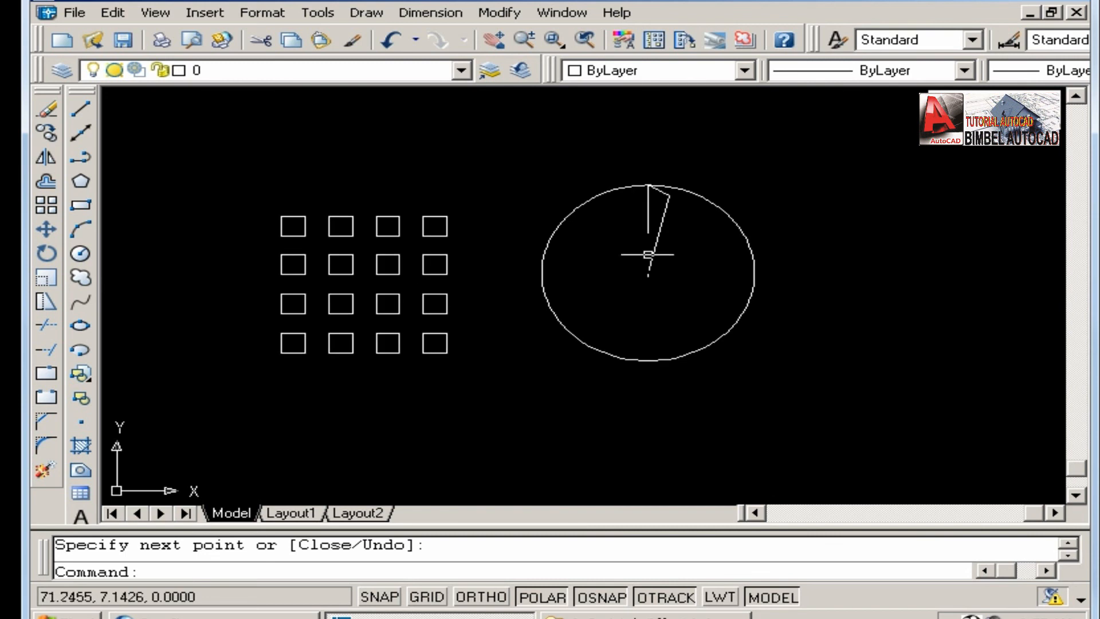
Start a polar array and select the three wedge lines inside the circle as its objects.
click(46, 205)
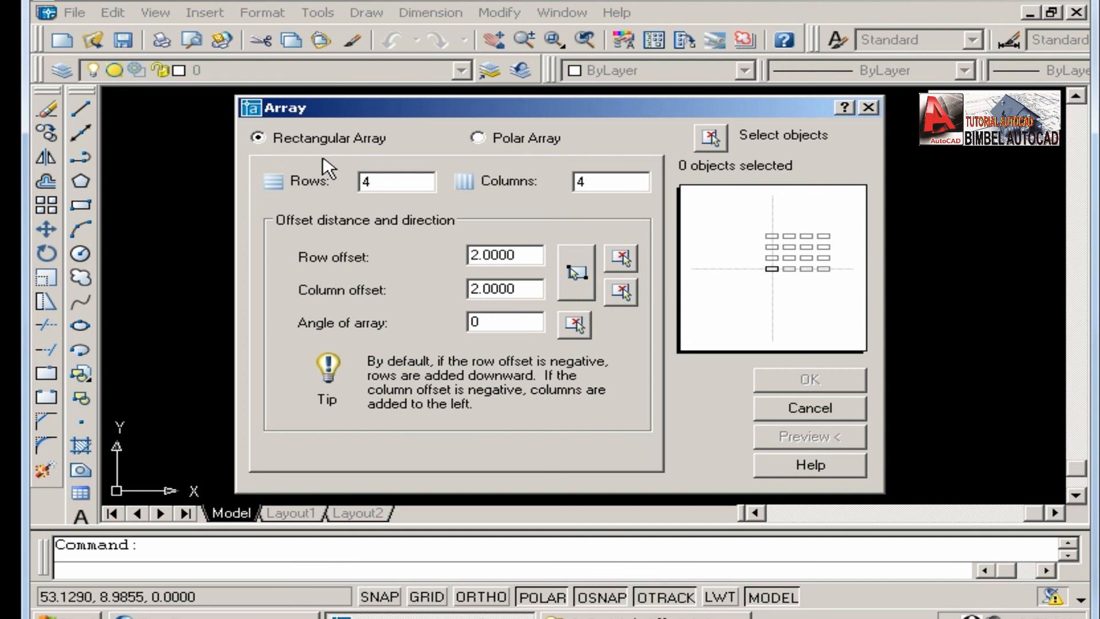
click(479, 138)
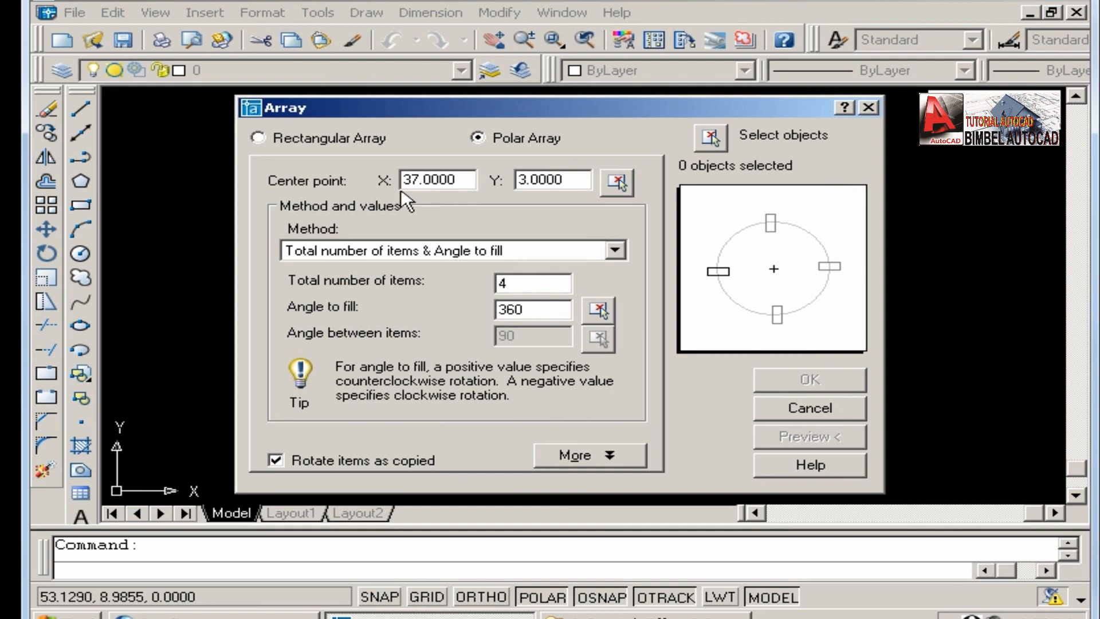
click(266, 139)
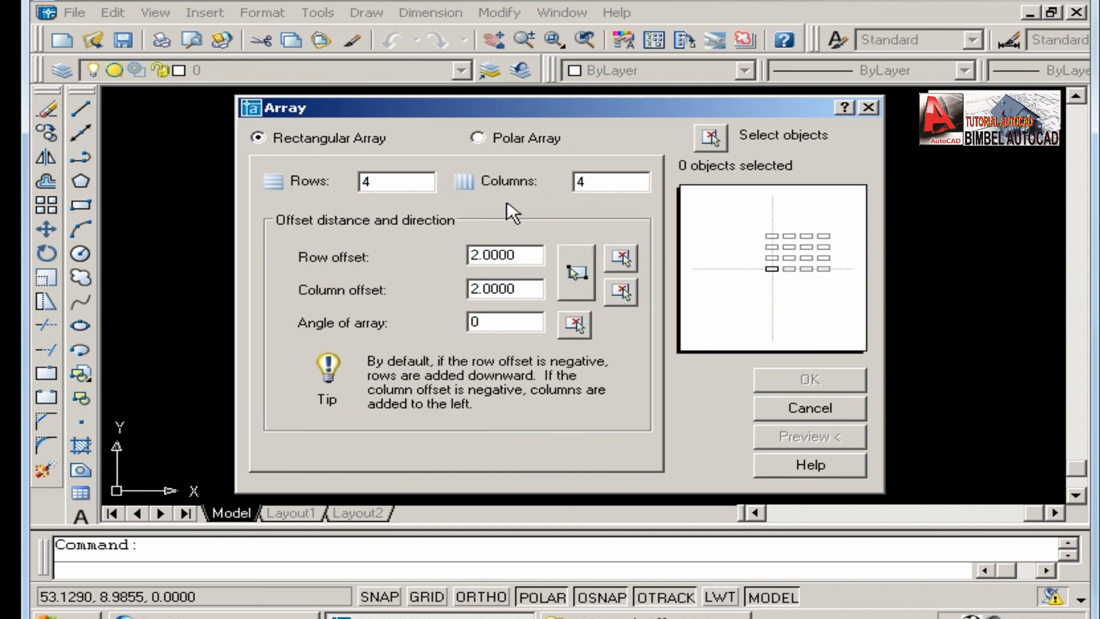
click(478, 139)
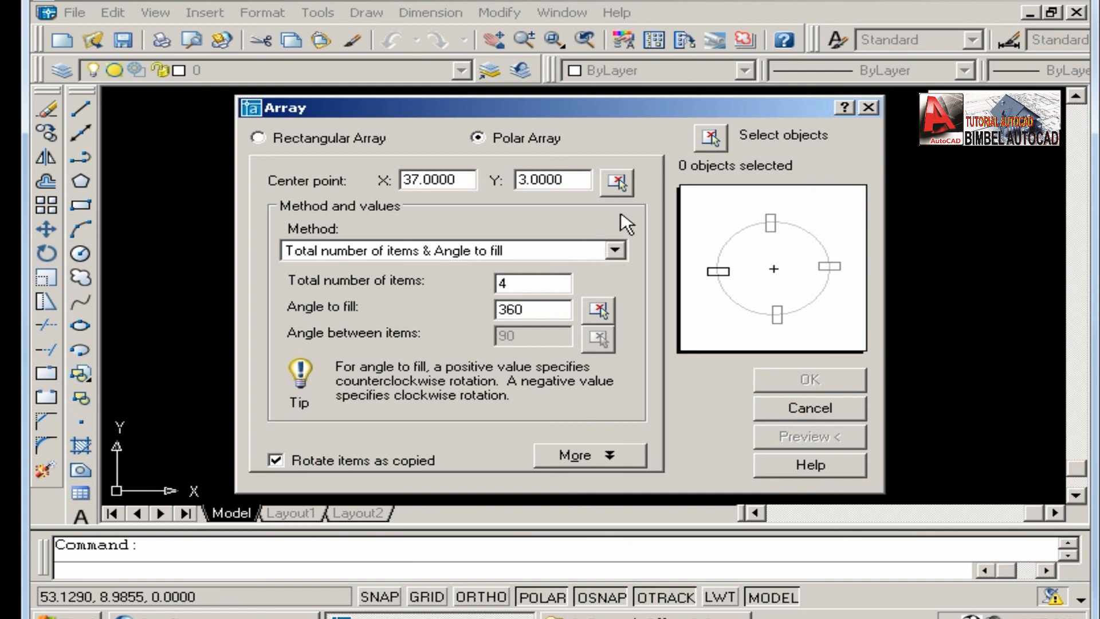
click(709, 140)
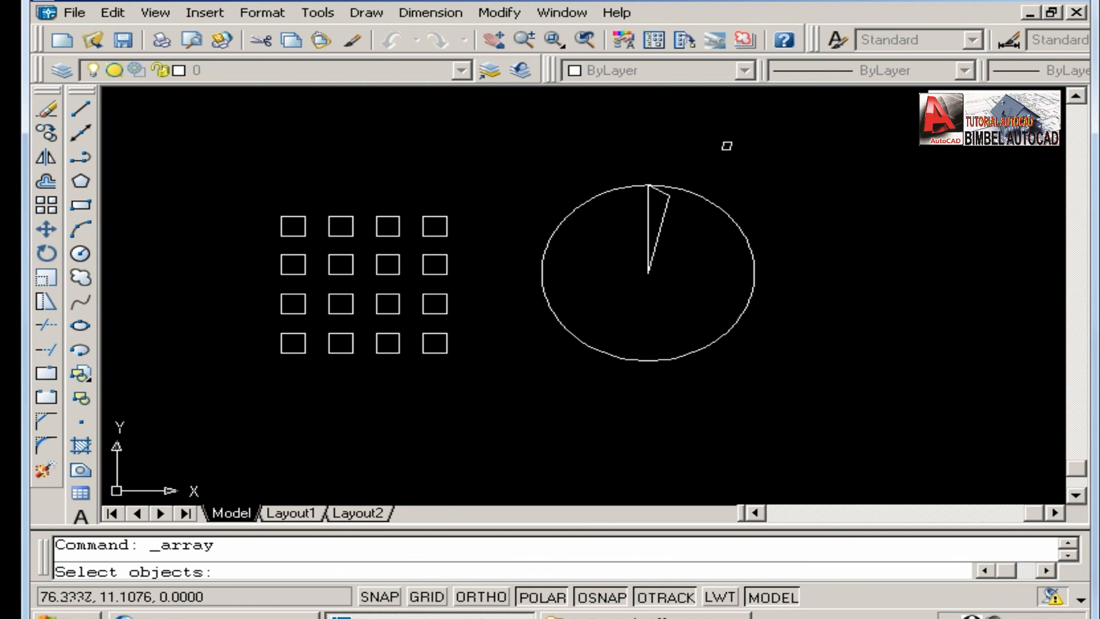
click(632, 169)
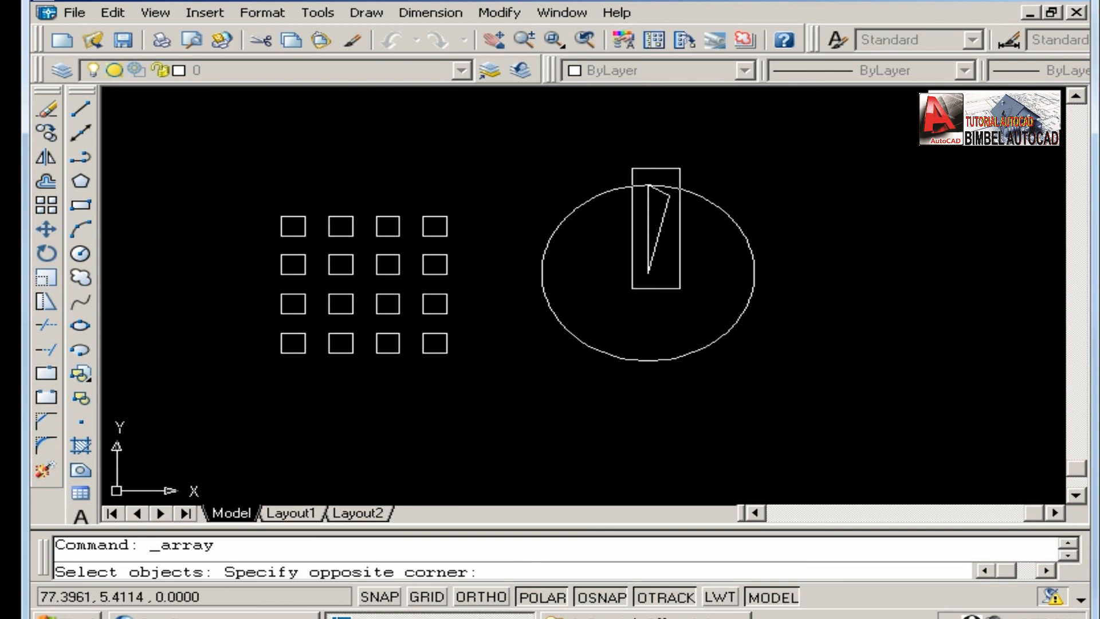
click(680, 288)
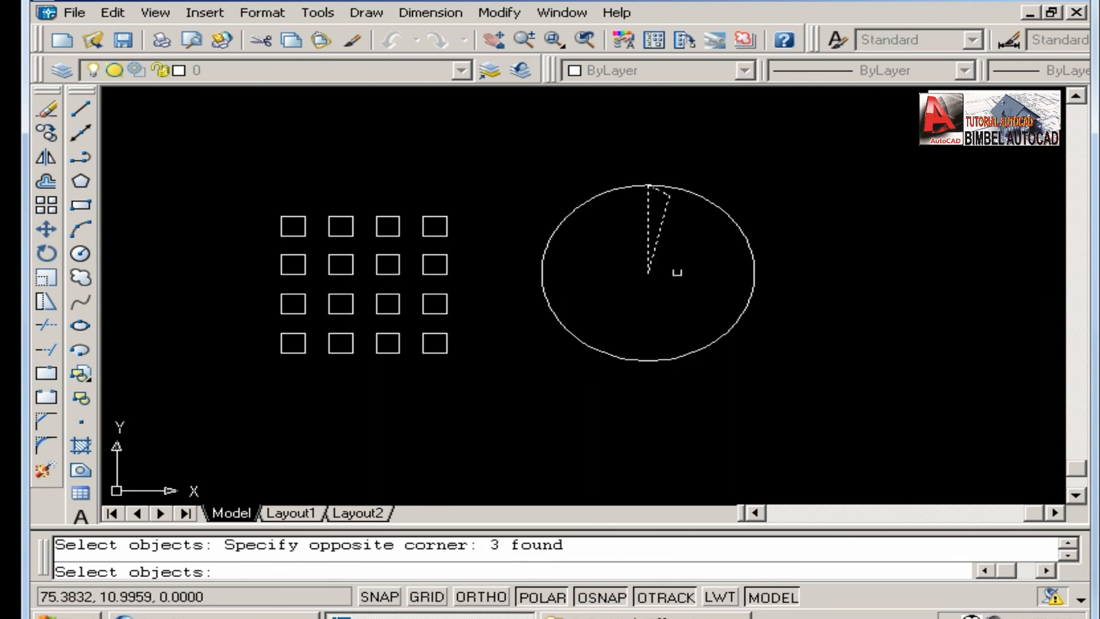
click(630, 159)
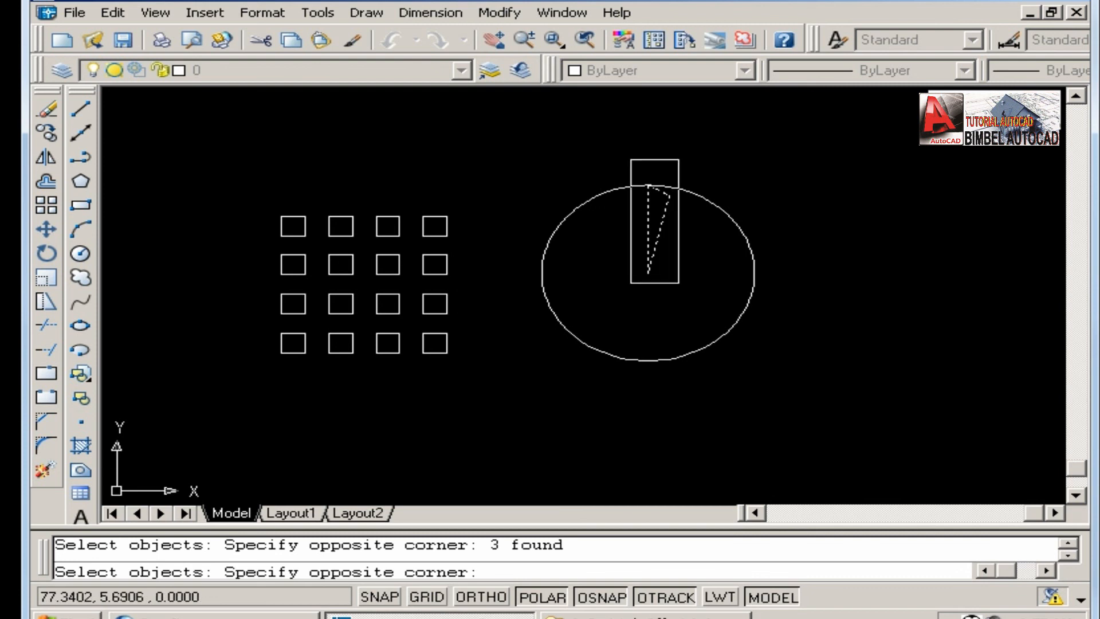
click(678, 283)
key(Return)
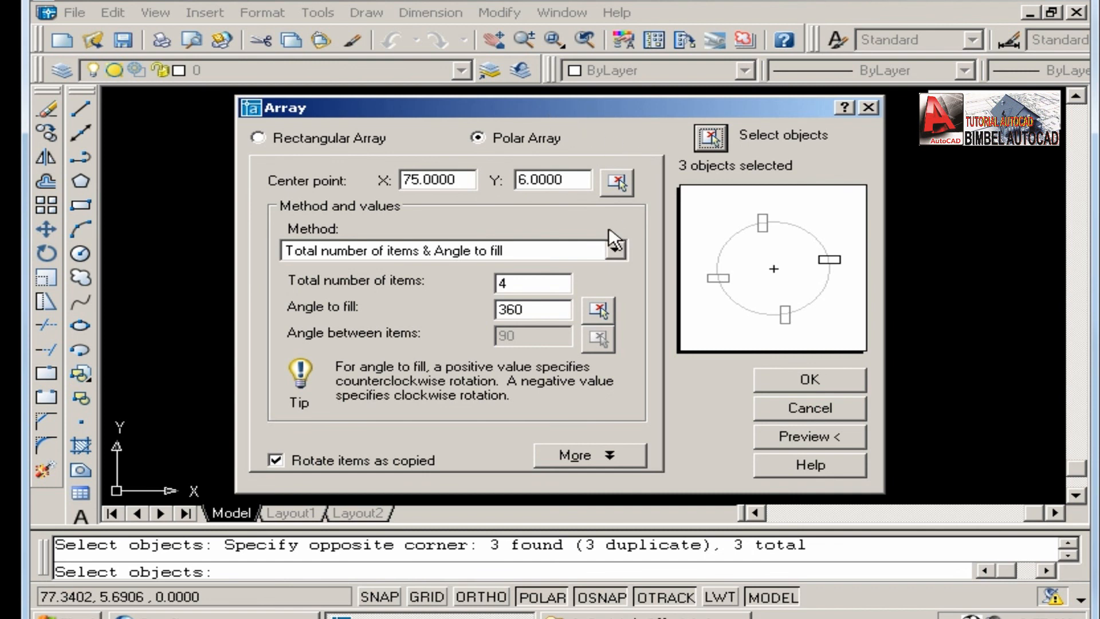
Set the polar array to 20 items and pick the circle's centre as the array's centre point.
drag(532, 284, 441, 283)
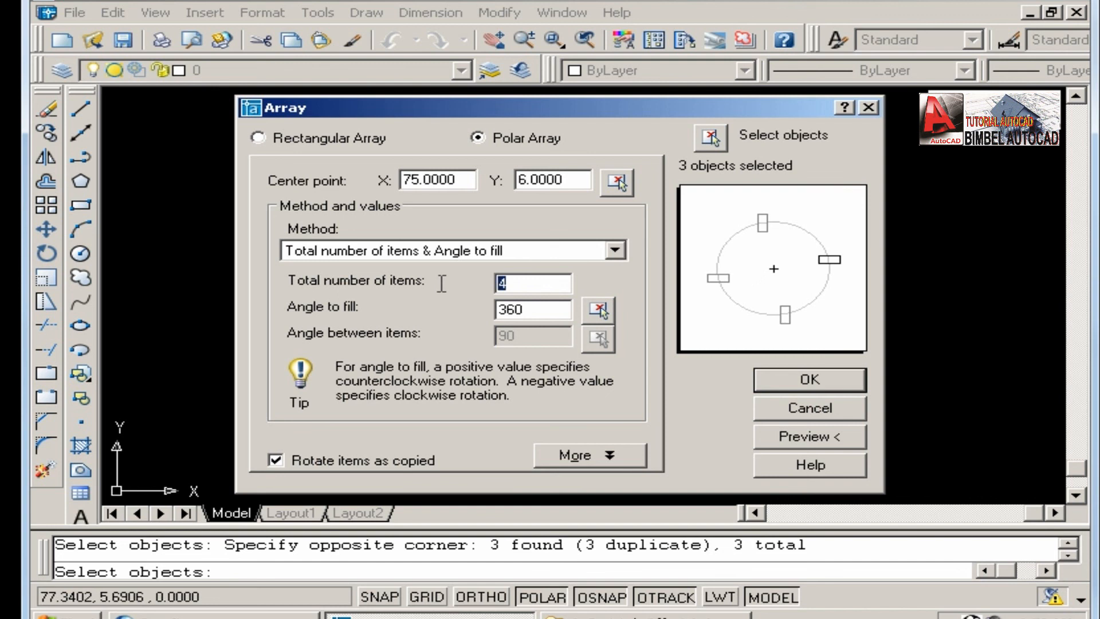
text(20)
key(Tab)
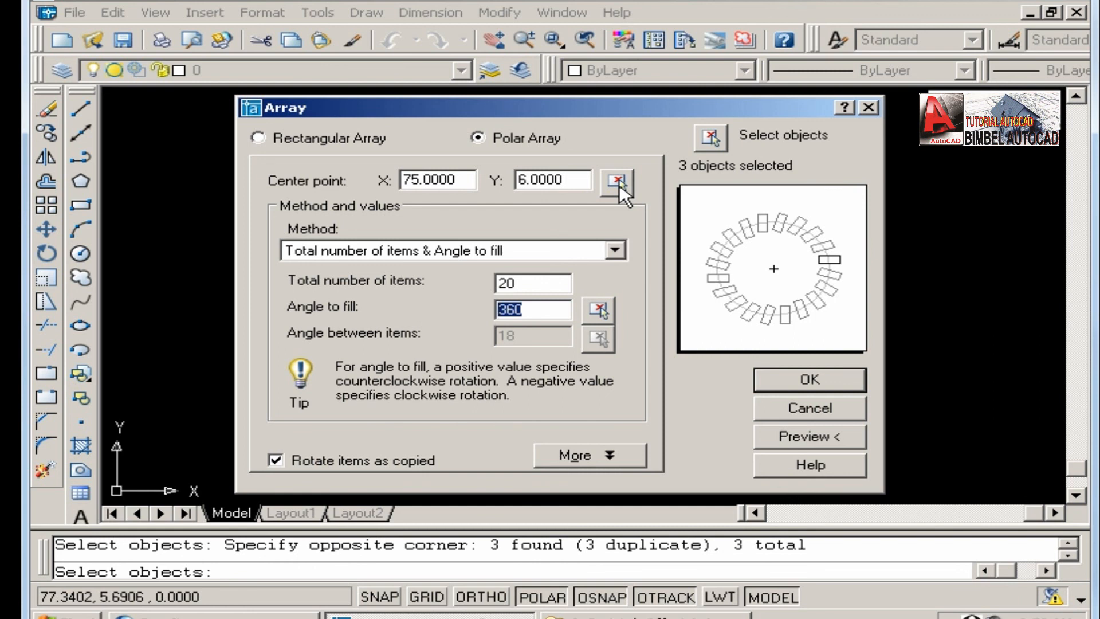
click(617, 182)
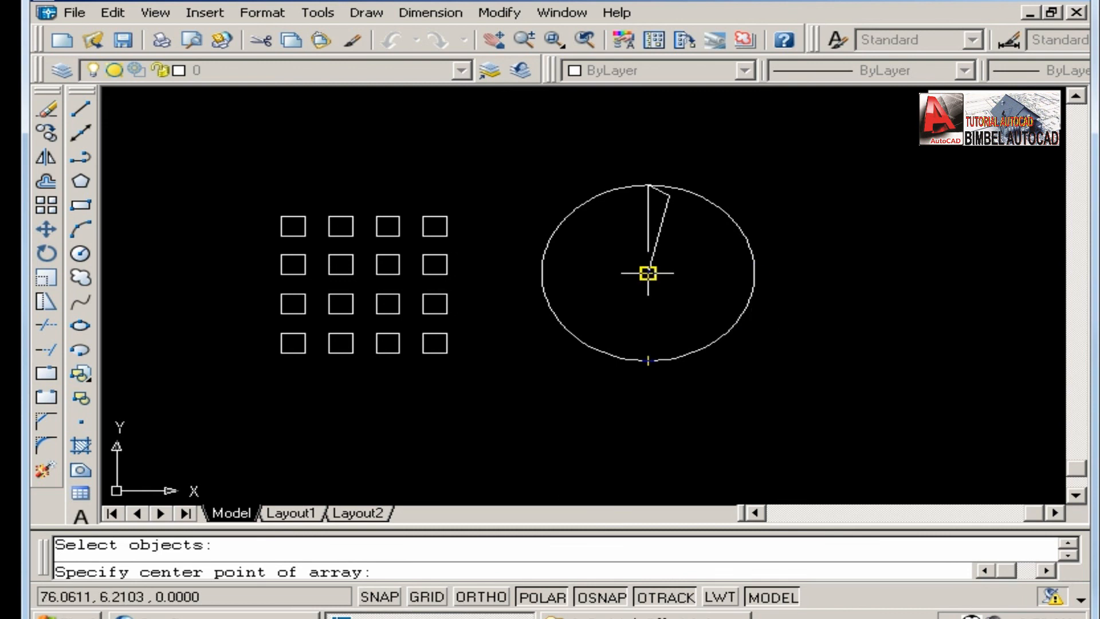
click(648, 273)
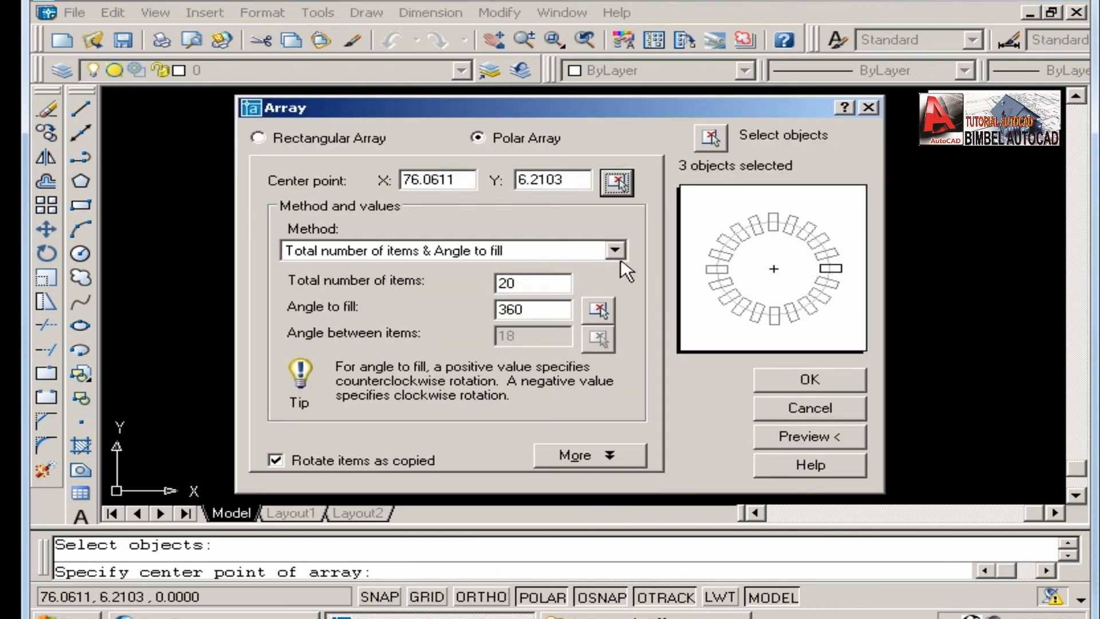
Preview the 20-item polar array of the wedge with the circle and squares unobstructed.
mouse_move(557, 111)
mouse_down()
mouse_move(318, 36)
mouse_move(250, 22)
mouse_move(140, 27)
mouse_up()
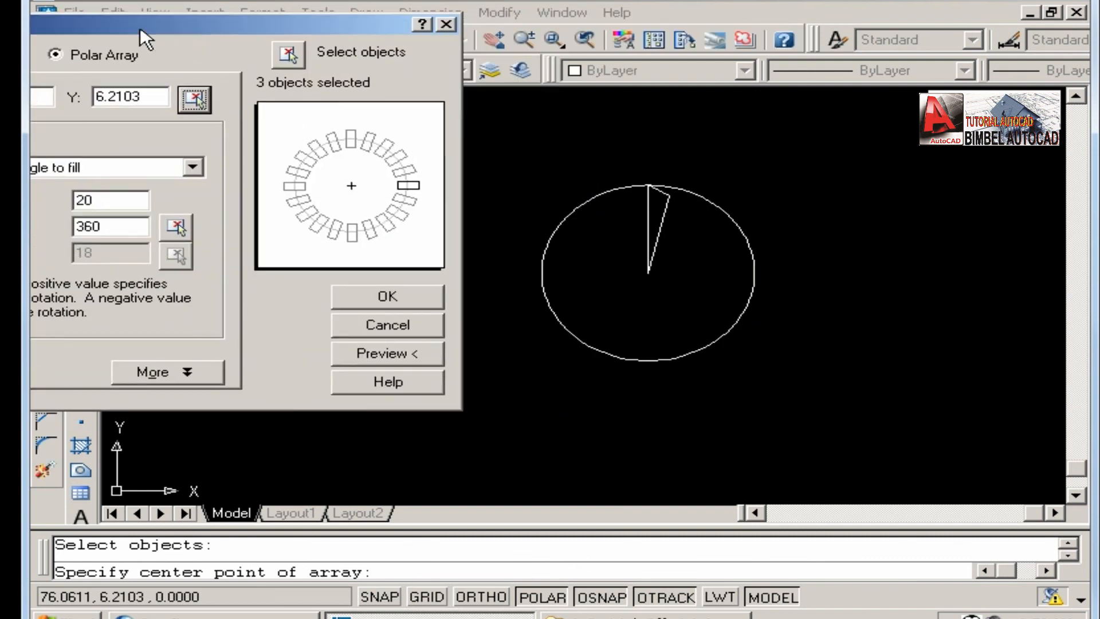
click(390, 353)
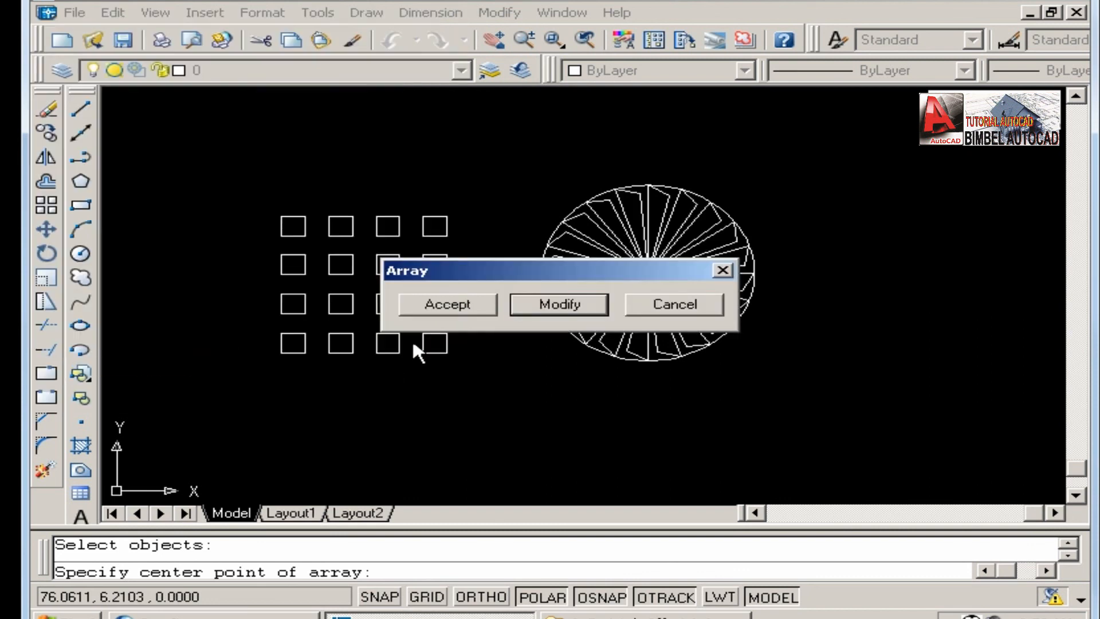
drag(478, 273, 628, 396)
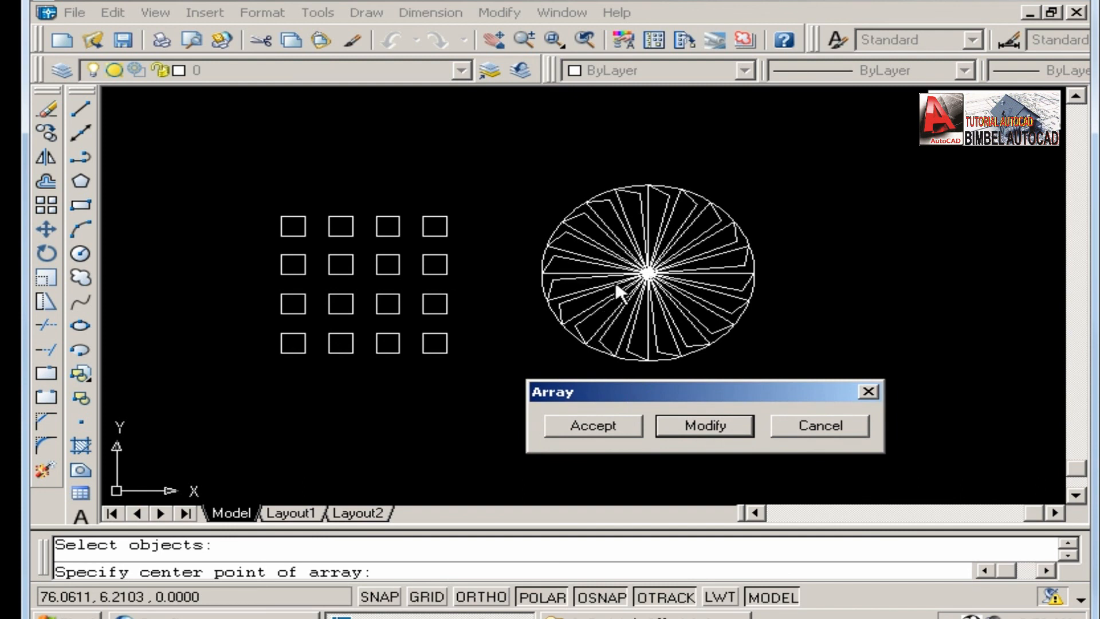
drag(624, 387, 407, 387)
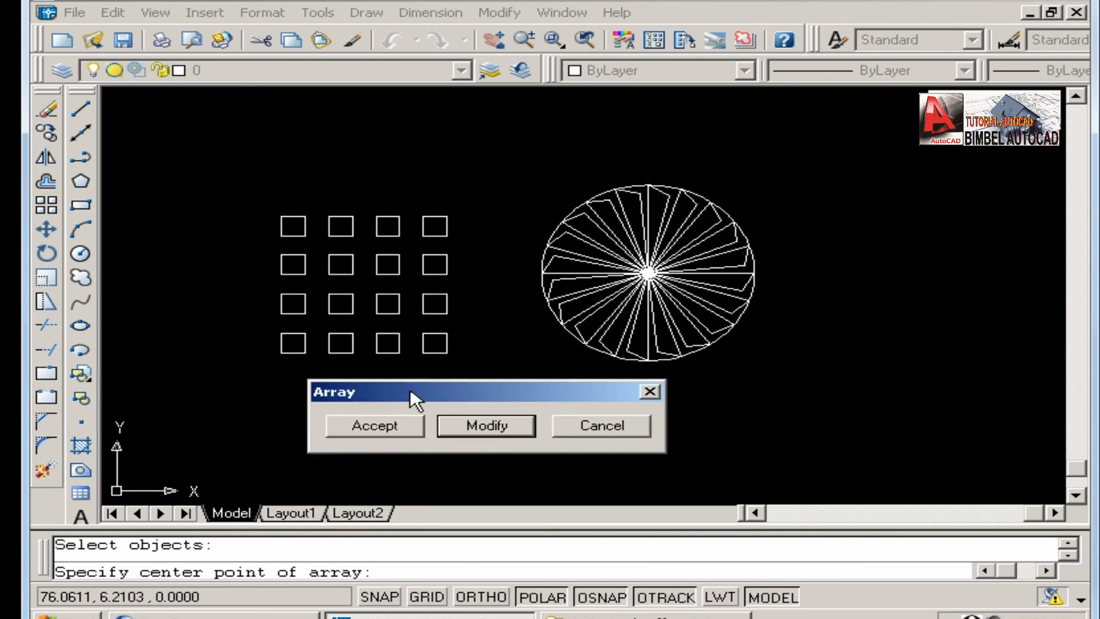
drag(425, 389, 333, 219)
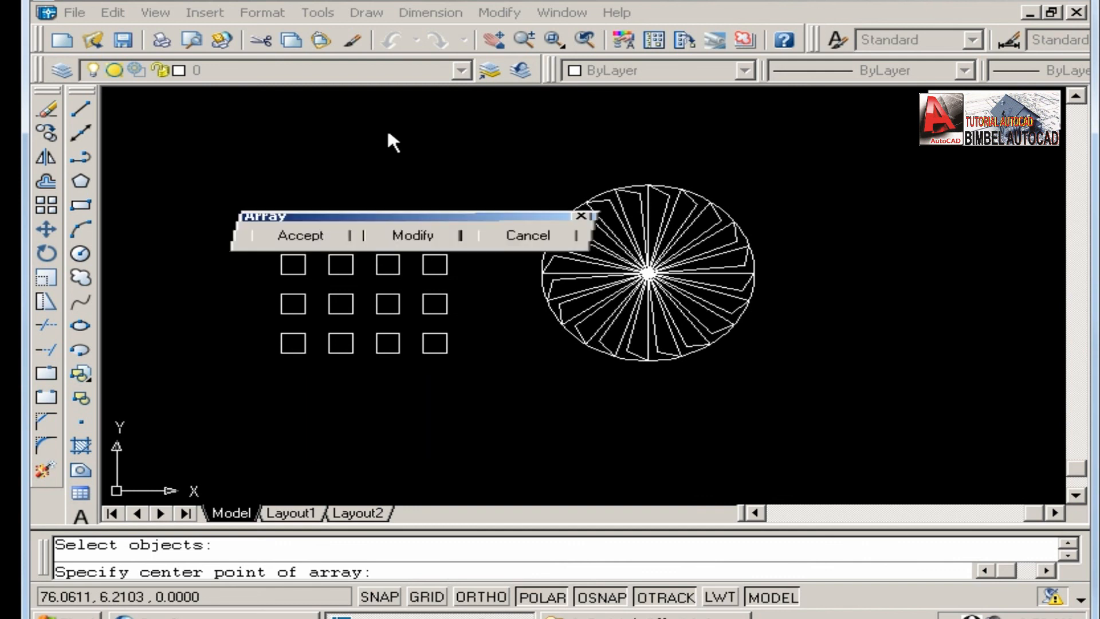
drag(388, 134, 387, 132)
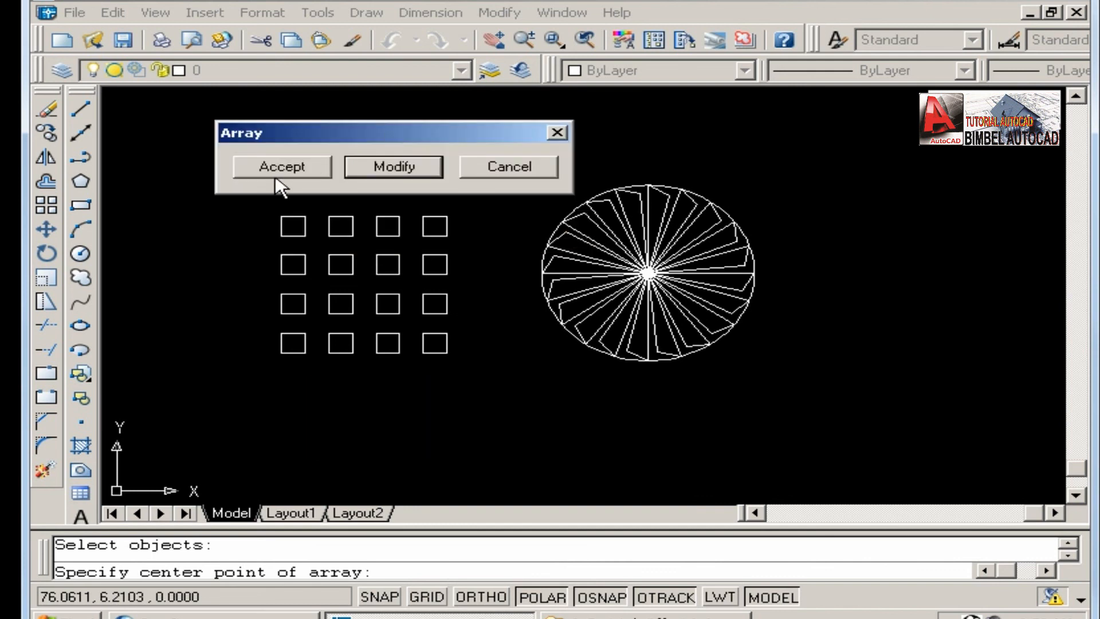
Modify the polar array to 15 items and preview it around the circle.
click(384, 167)
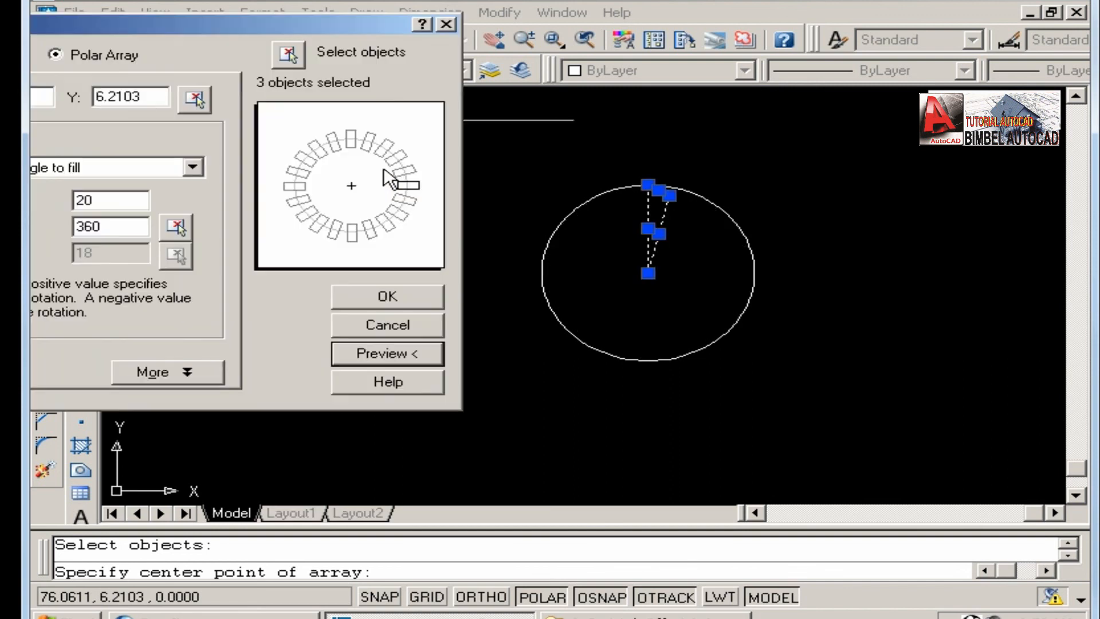
drag(187, 184, 138, 183)
text(15)
click(465, 335)
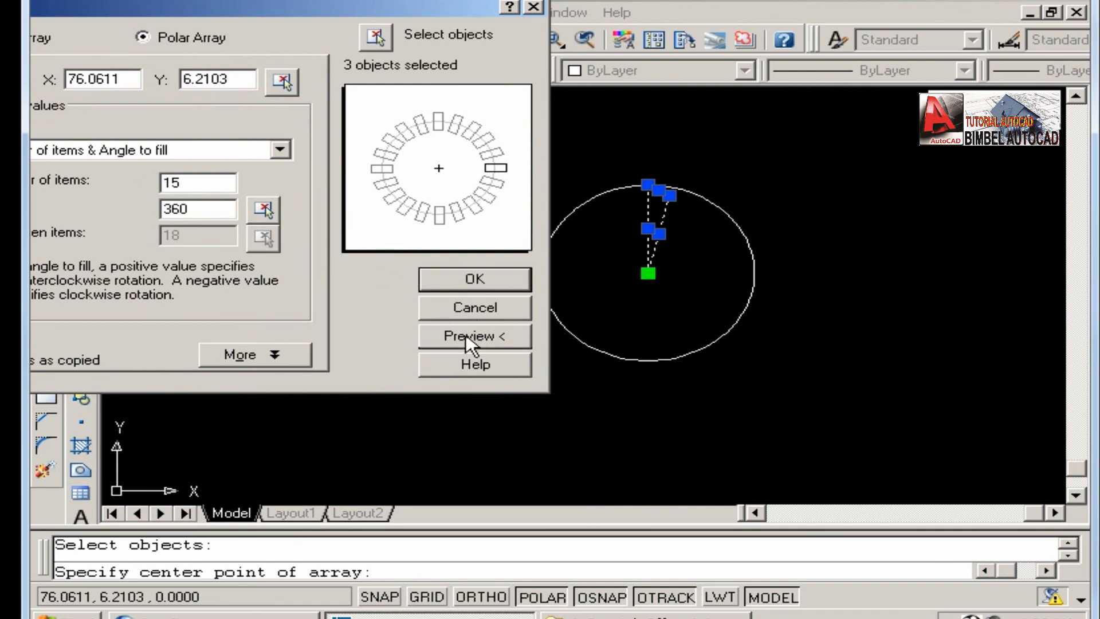
drag(505, 275, 677, 397)
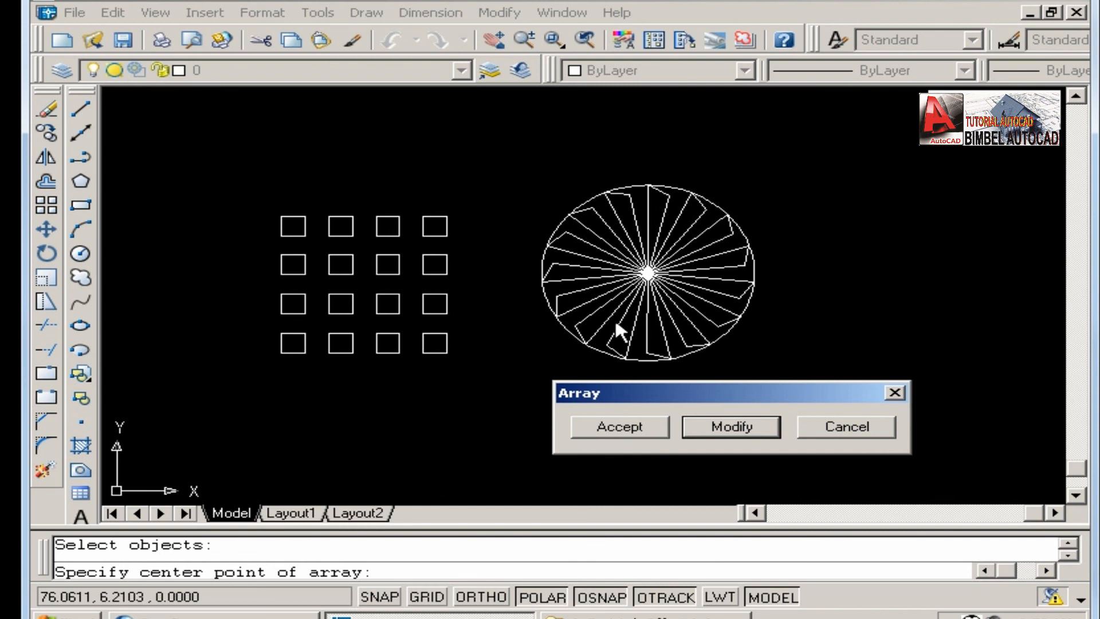
Set the polar array's angle to fill to -90, preview the result and accept the array.
click(733, 429)
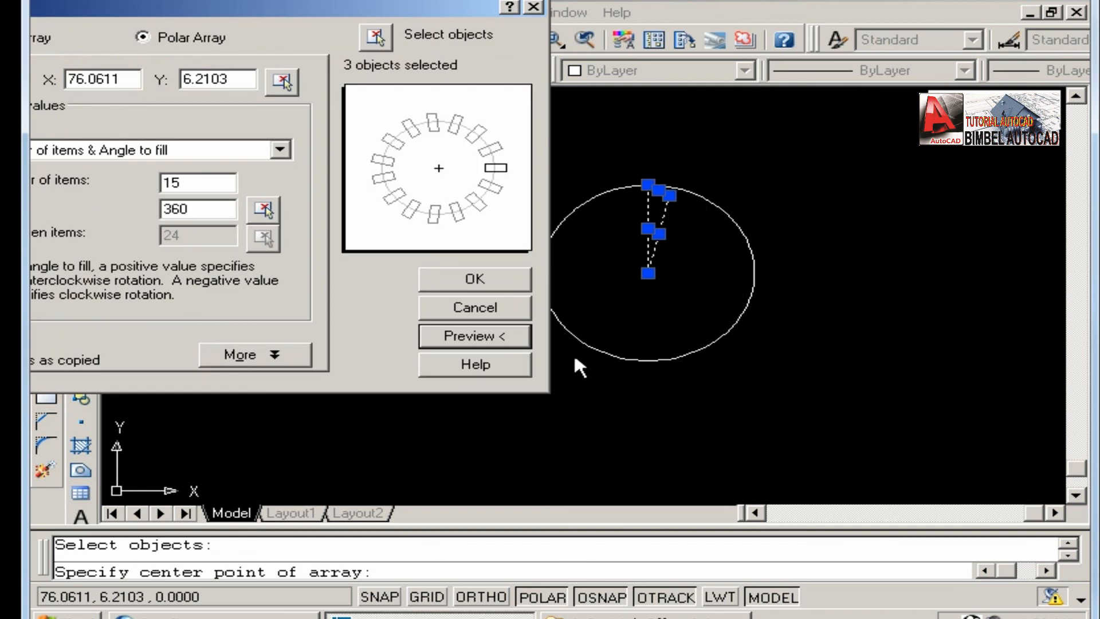
double_click(197, 208)
text(-90)
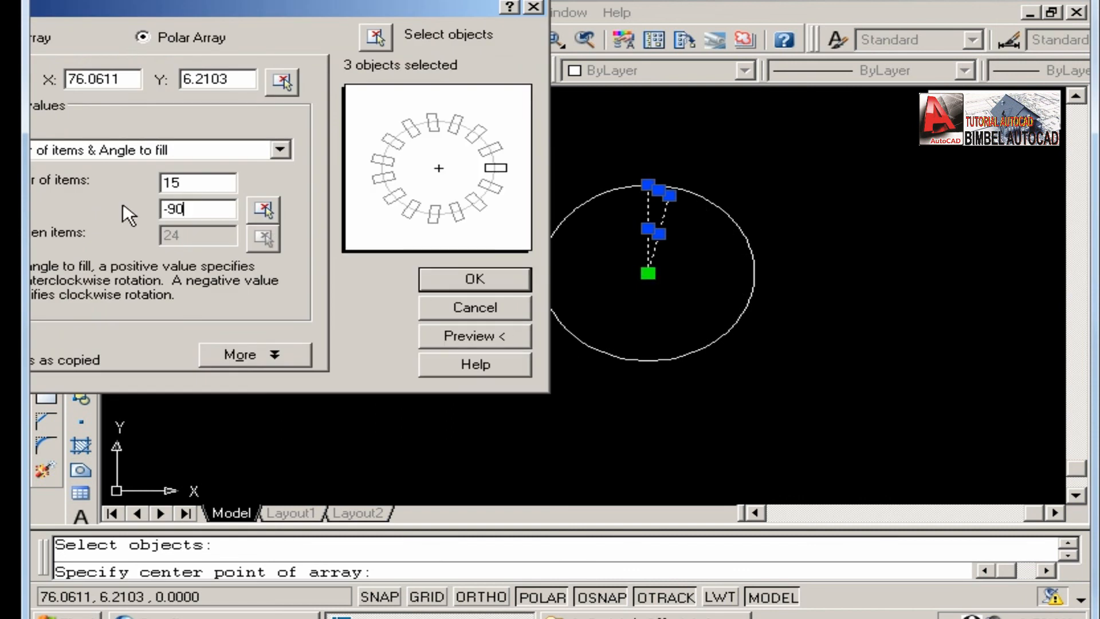
click(456, 336)
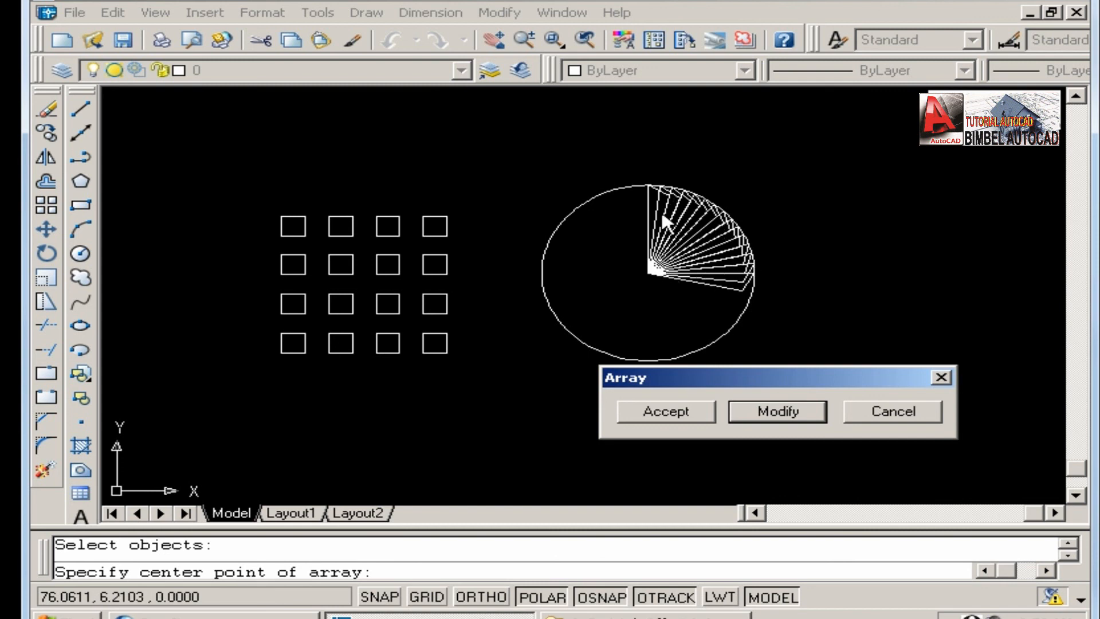
click(665, 411)
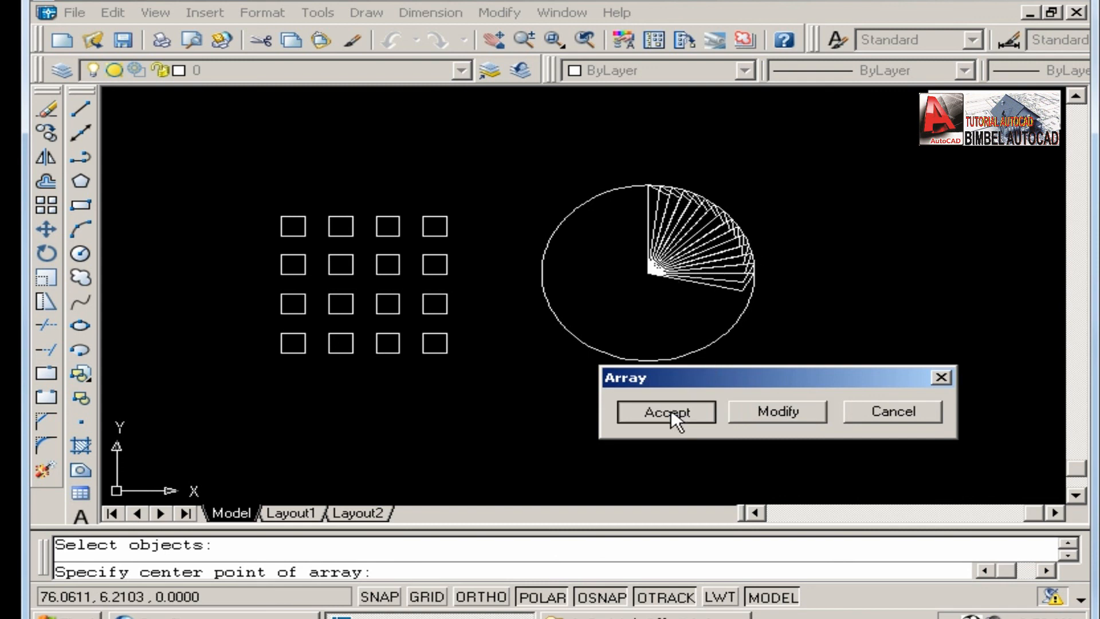
scroll(452, 294, up, 2)
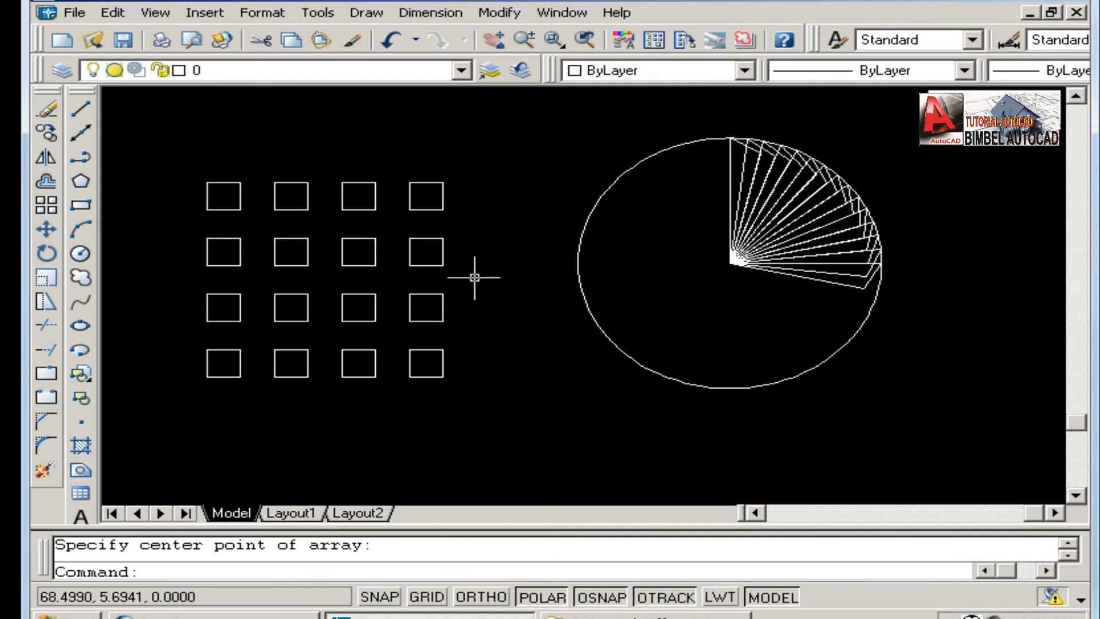
middle_drag(474, 275, 540, 297)
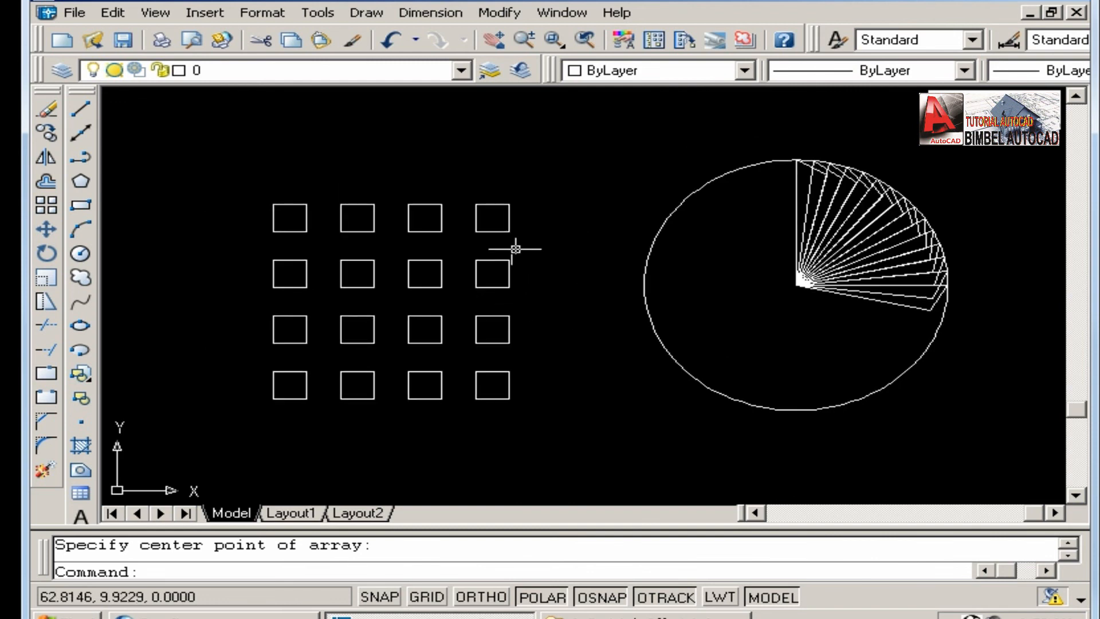